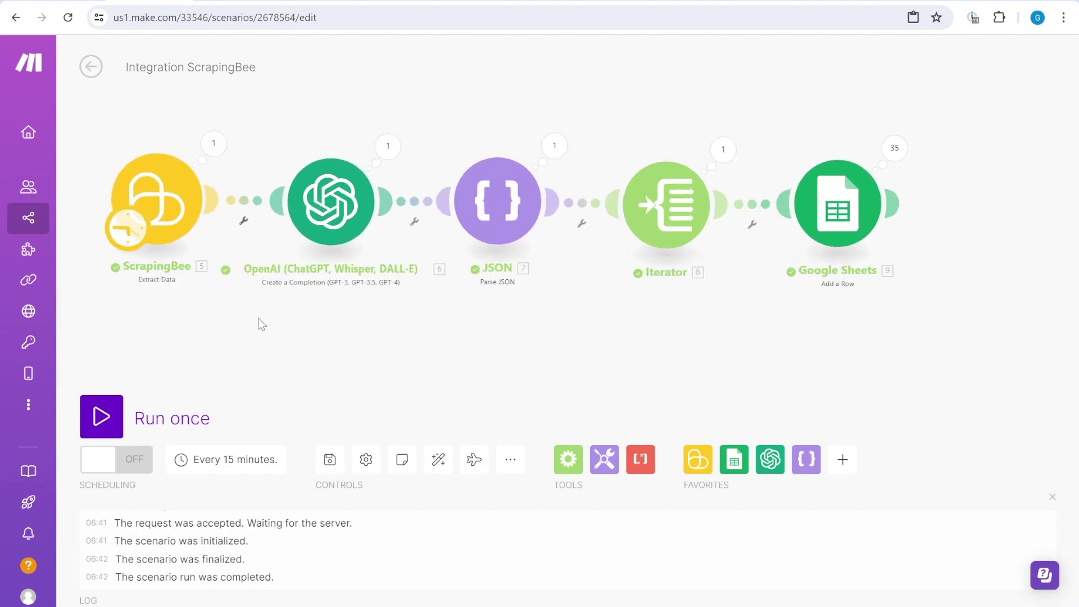
- Look over the ScrapingBee scenario's module chain and the Amazon search results for la pavoni that it scrapes
{"action": "left_click_drag", "start_coordinate": [380, 332], "coordinate": [481, 340]}
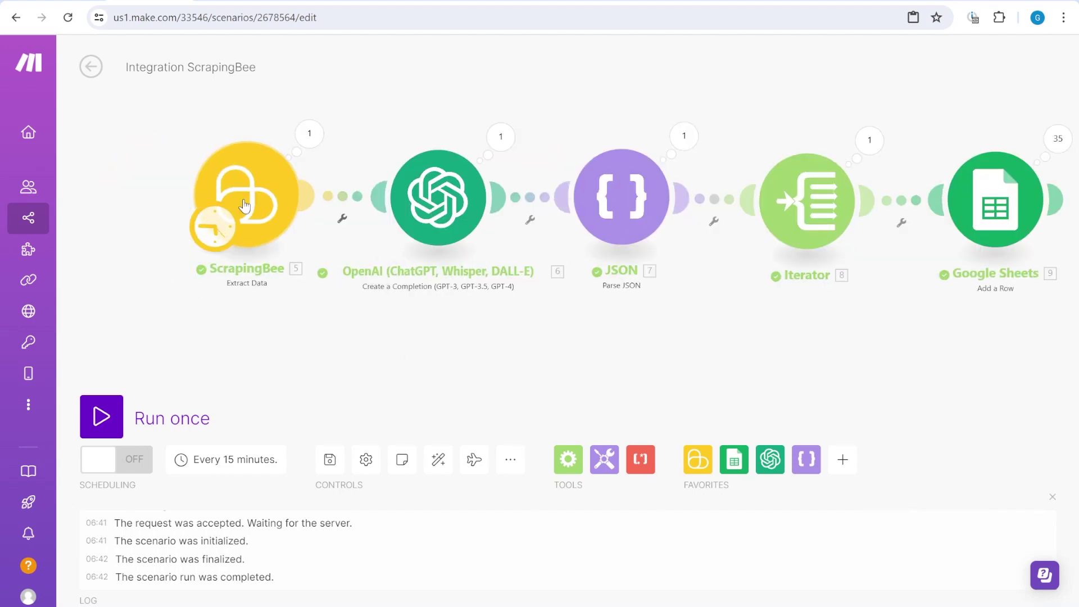
{"action": "scroll", "coordinate": [461, 209], "scroll_direction": "up", "scroll_amount": 2}
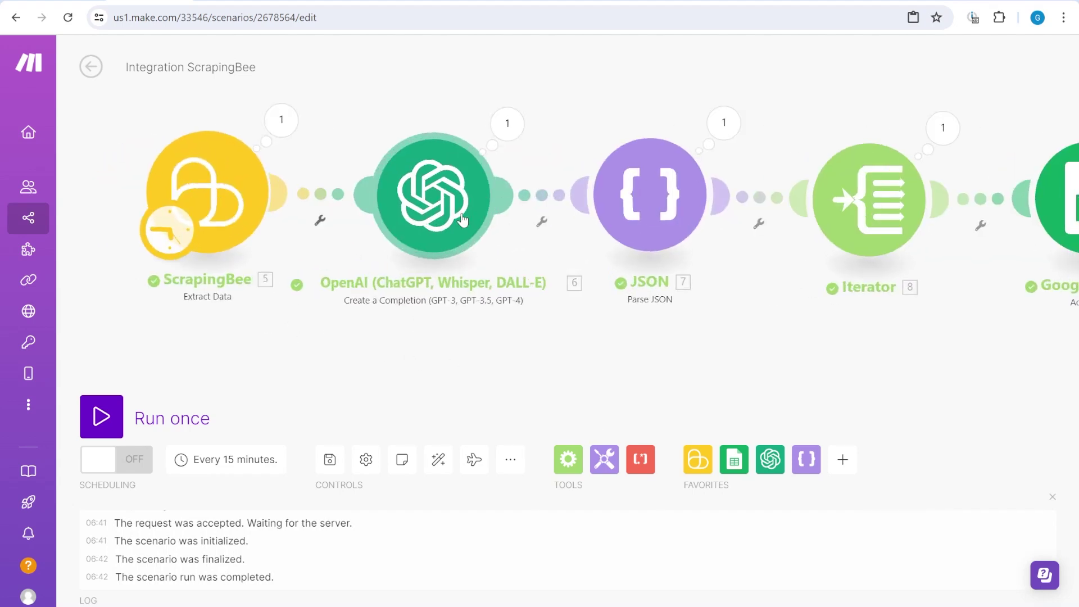
{"action": "left_click", "coordinate": [49, 2]}
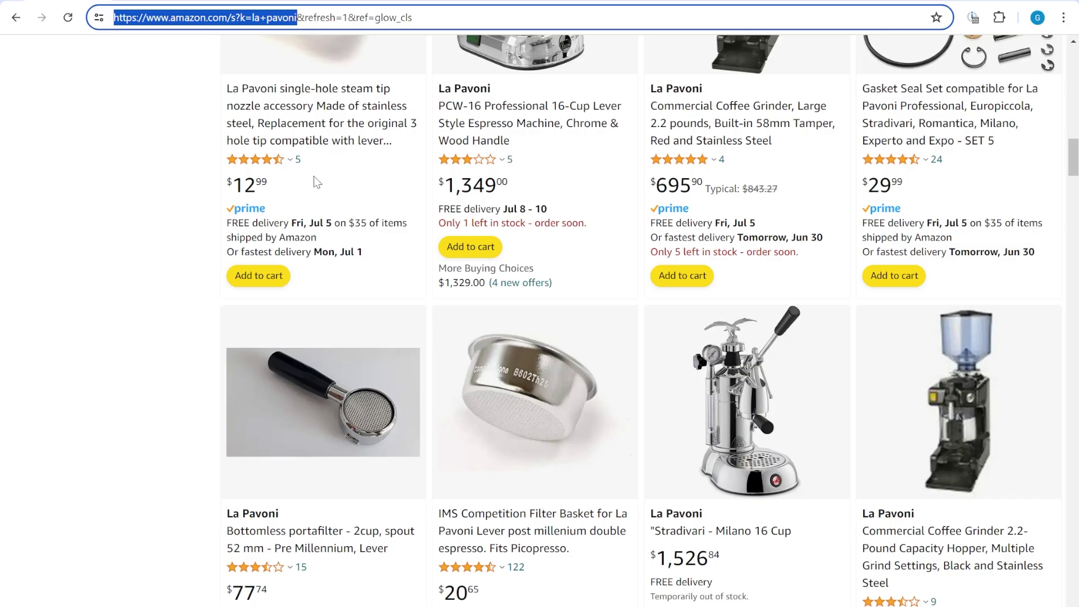
{"action": "scroll", "coordinate": [316, 181], "scroll_direction": "down", "scroll_amount": 20}
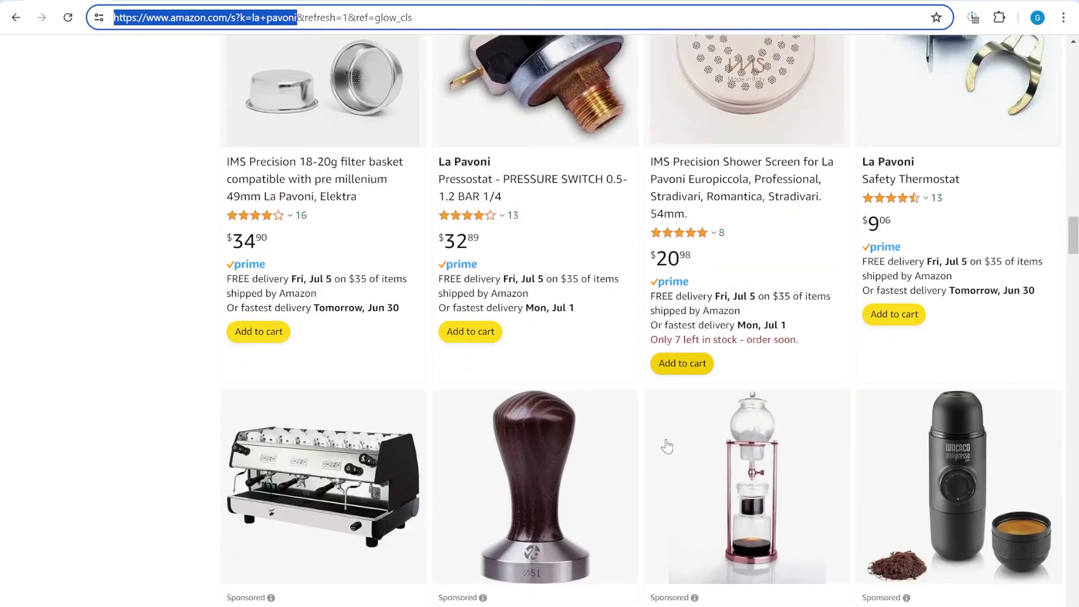
{"action": "scroll", "coordinate": [636, 376], "scroll_direction": "up", "scroll_amount": 10}
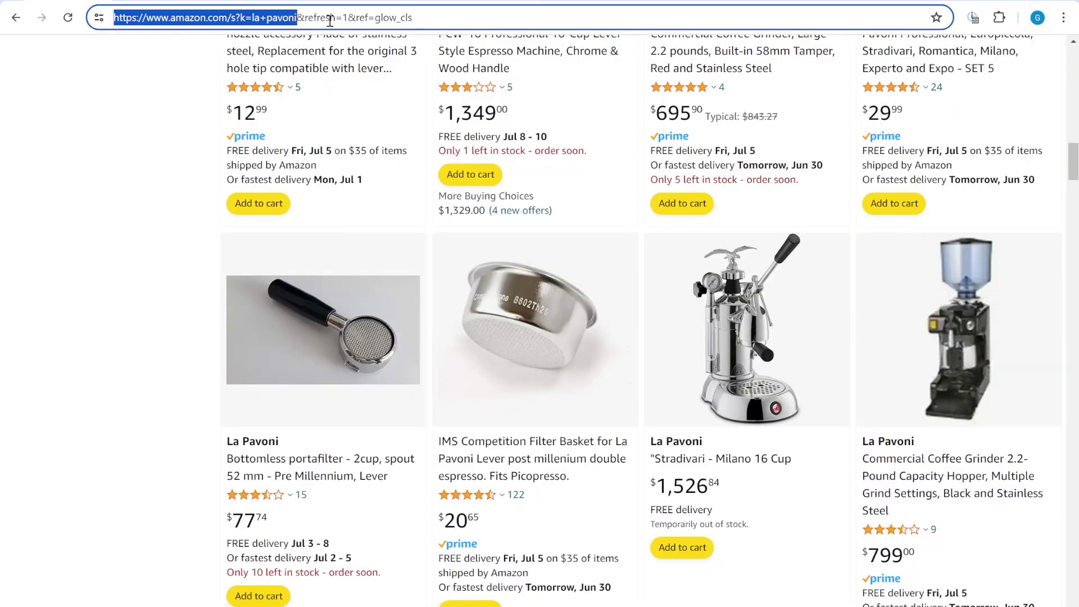
- Switch to the Coffee machine search spreadsheet and review its Brand, Description and Price rows down to the last entry
{"action": "key", "text": "ctrl+Tab"}
{"action": "scroll", "coordinate": [225, 310], "scroll_direction": "down", "scroll_amount": 17}
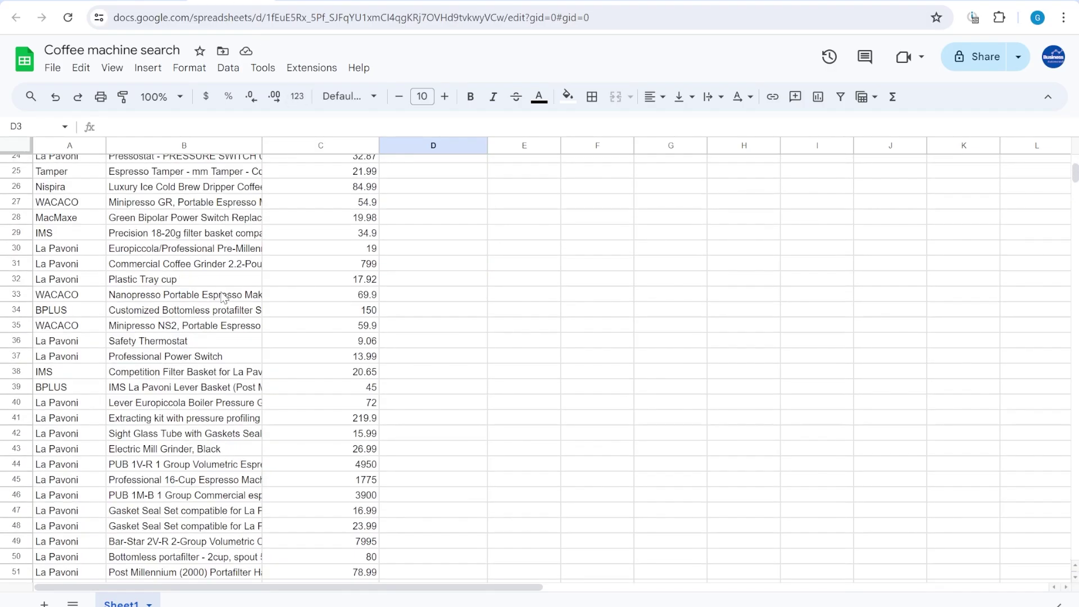
{"action": "left_click_drag", "start_coordinate": [67, 279], "coordinate": [315, 297]}
{"action": "scroll", "coordinate": [344, 331], "scroll_direction": "down", "scroll_amount": 9}
{"action": "left_click", "coordinate": [63, 289]}
{"action": "left_click", "coordinate": [323, 307]}
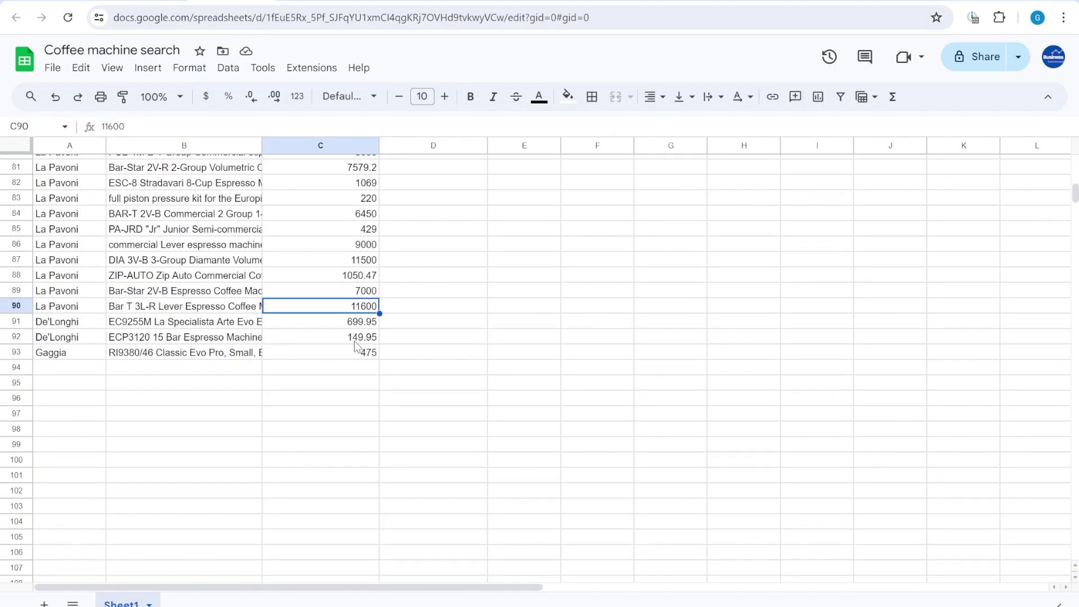
{"action": "scroll", "coordinate": [326, 360], "scroll_direction": "up", "scroll_amount": 20}
{"action": "scroll", "coordinate": [318, 376], "scroll_direction": "up", "scroll_amount": 2}
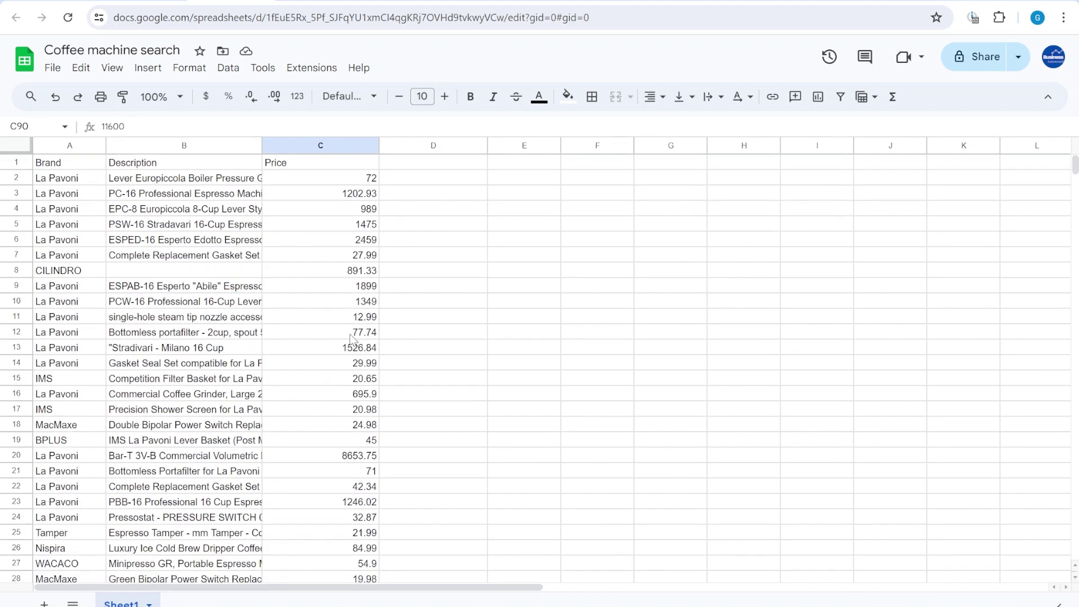
- Add the column header URL in cell D1, beside the Price header
{"action": "left_click", "coordinate": [414, 163]}
{"action": "type", "text": "URL"}
{"action": "key", "text": "Return"}
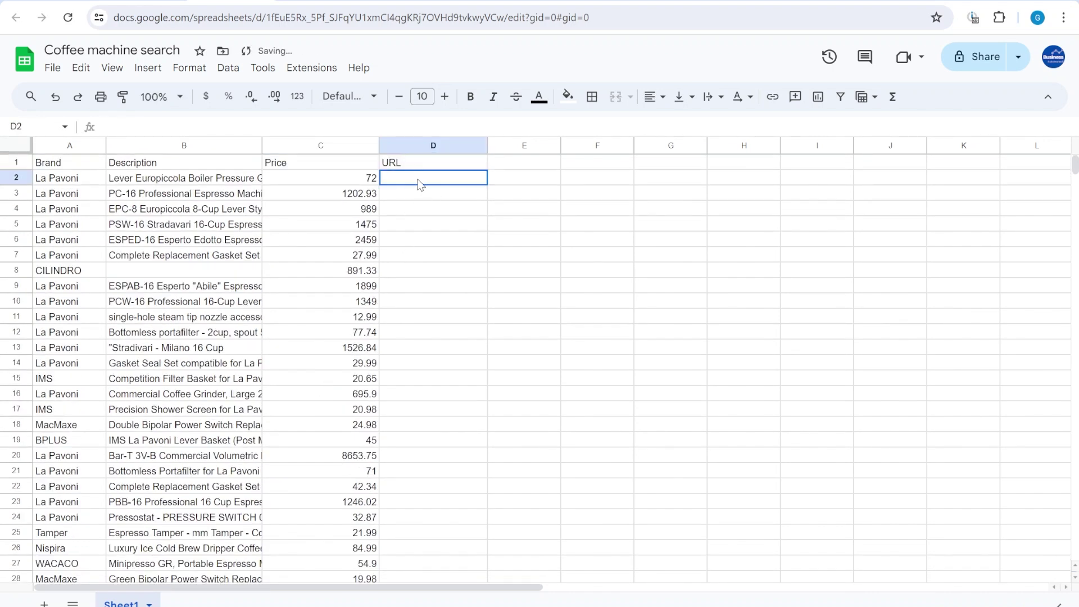
{"action": "left_click_drag", "start_coordinate": [418, 183], "coordinate": [353, 411]}
{"action": "scroll", "coordinate": [353, 411], "scroll_direction": "up", "scroll_amount": 5}
{"action": "left_click_drag", "start_coordinate": [73, 194], "coordinate": [441, 195]}
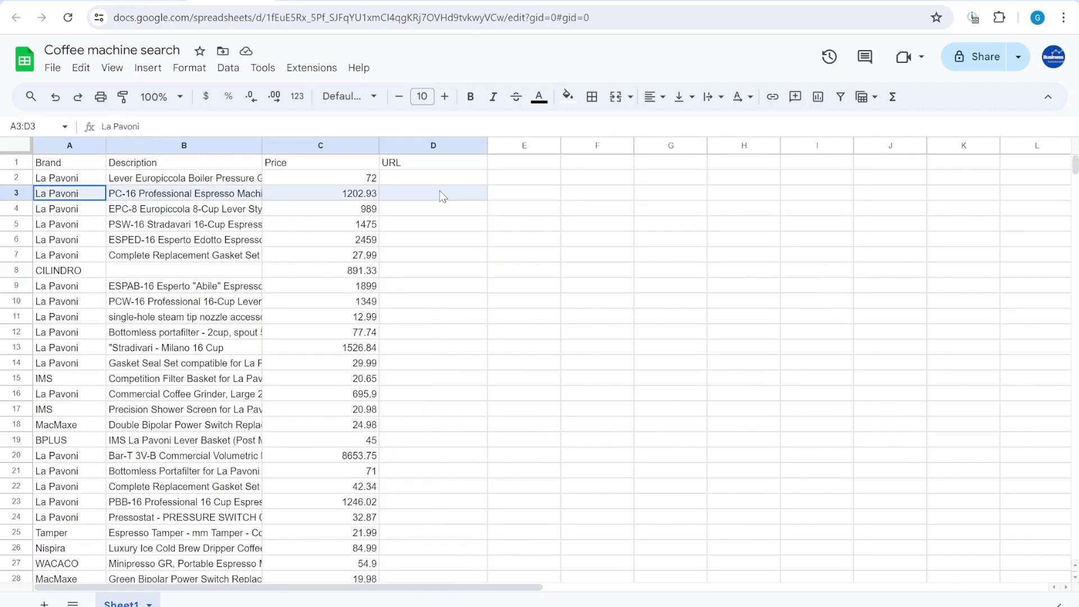
- Return to the Make scenario and examine the chain of modules from ScrapingBee through to Google Sheets
{"action": "left_click", "coordinate": [70, 0]}
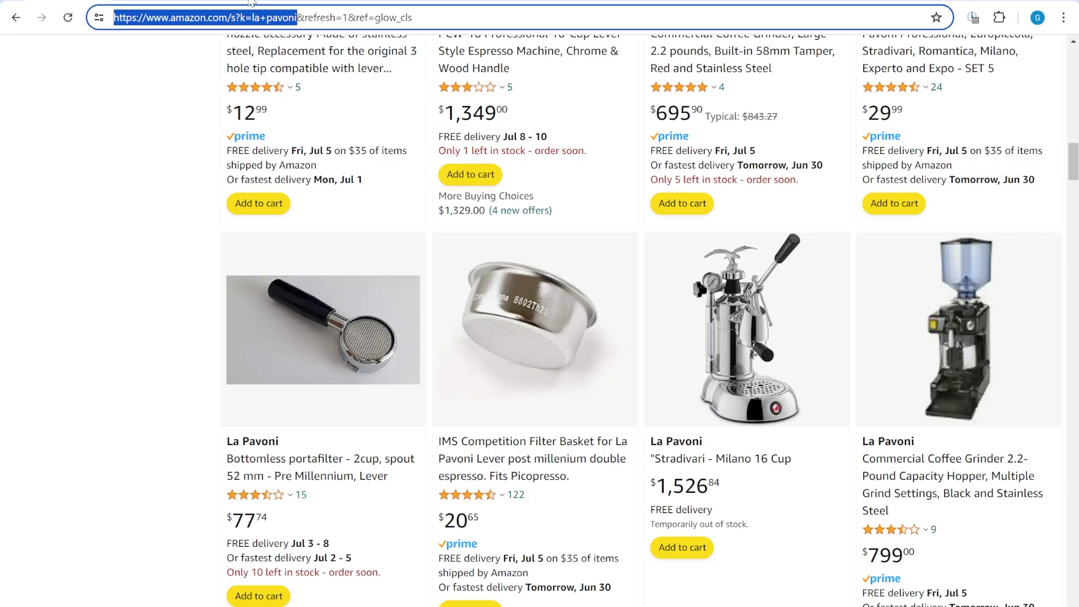
{"action": "left_click", "coordinate": [149, 1]}
{"action": "left_click_drag", "start_coordinate": [742, 380], "coordinate": [549, 411]}
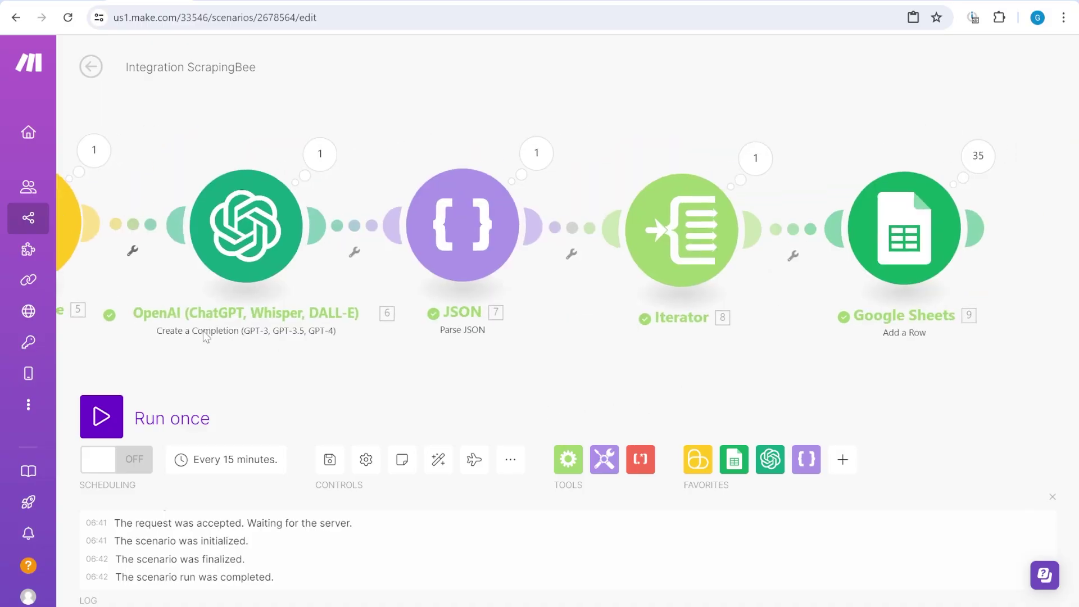
{"action": "scroll", "coordinate": [202, 143], "scroll_direction": "left", "scroll_amount": 5}
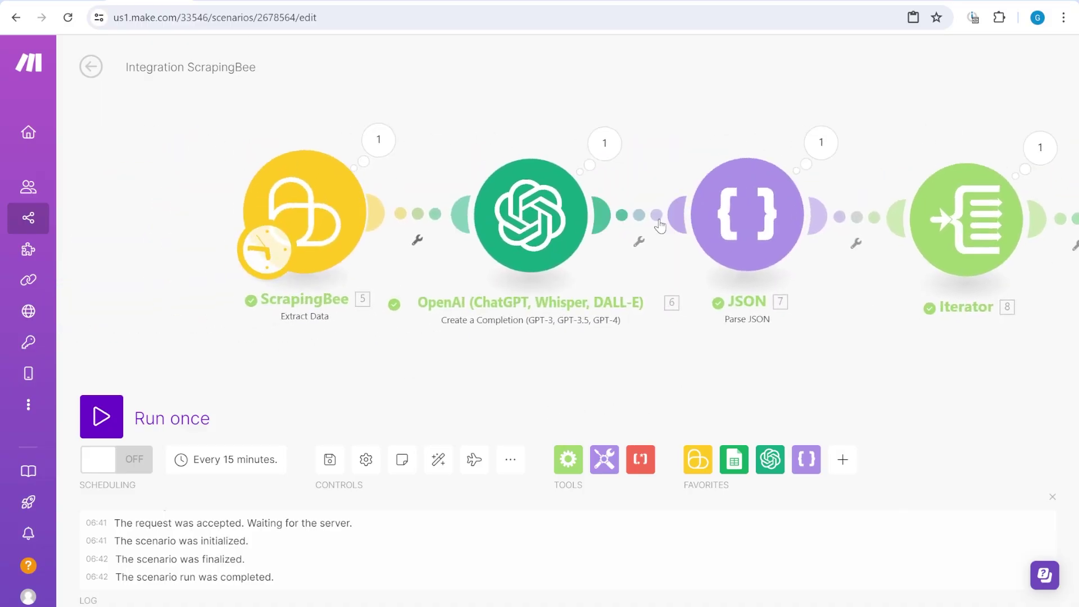
{"action": "scroll", "coordinate": [666, 367], "scroll_direction": "right", "scroll_amount": 5}
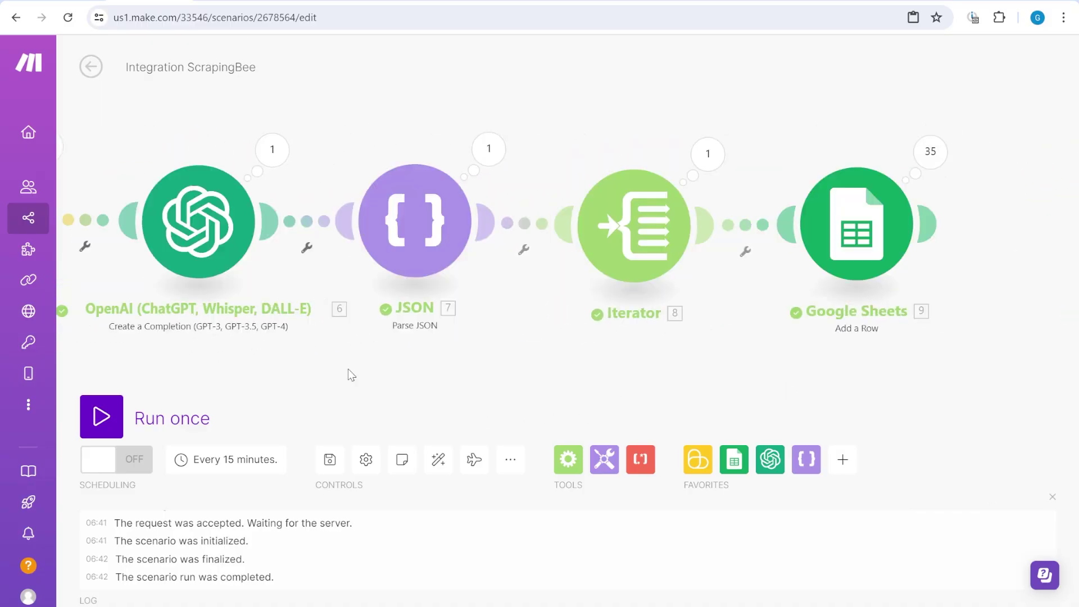
{"action": "scroll", "coordinate": [352, 374], "scroll_direction": "left", "scroll_amount": 5}
{"action": "scroll", "coordinate": [562, 327], "scroll_direction": "down", "scroll_amount": 1}
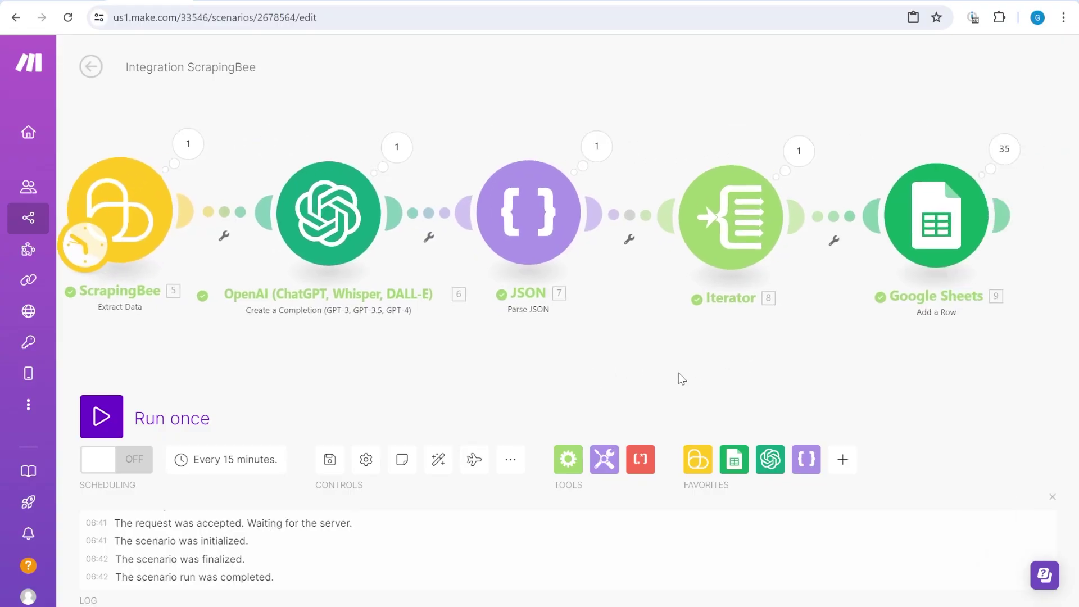
{"action": "left_click_drag", "start_coordinate": [572, 370], "coordinate": [729, 345]}
{"action": "left_click_drag", "start_coordinate": [853, 363], "coordinate": [701, 384]}
{"action": "scroll", "coordinate": [399, 375], "scroll_direction": "down", "scroll_amount": 1}
{"action": "left_click_drag", "start_coordinate": [370, 370], "coordinate": [519, 336]}
{"action": "left_click_drag", "start_coordinate": [762, 383], "coordinate": [703, 402]}
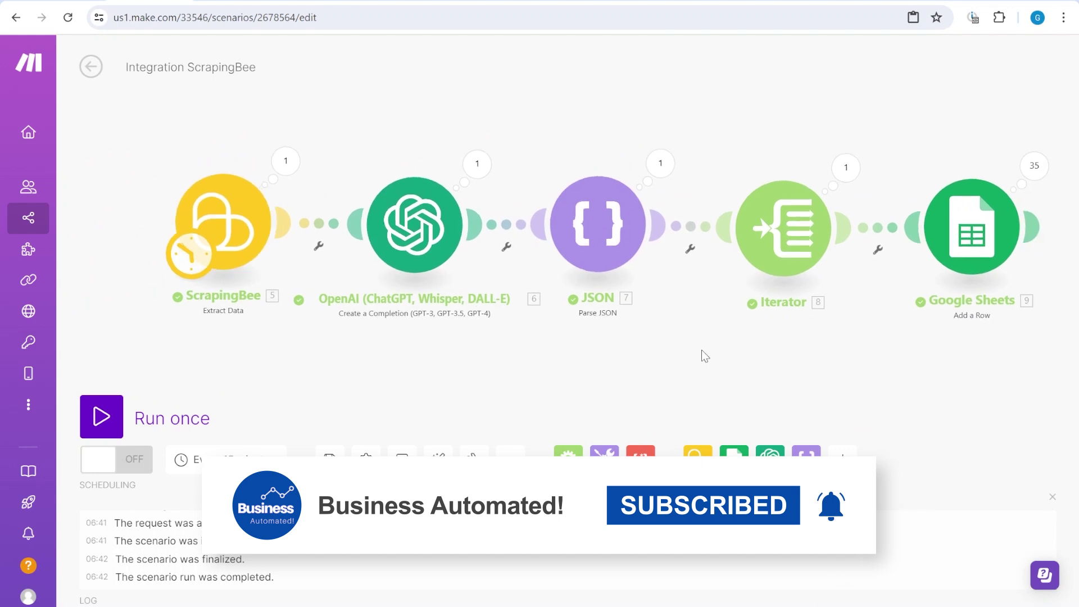
{"action": "scroll", "coordinate": [556, 333], "scroll_direction": "right", "scroll_amount": 3}
{"action": "scroll", "coordinate": [636, 353], "scroll_direction": "left", "scroll_amount": 3}
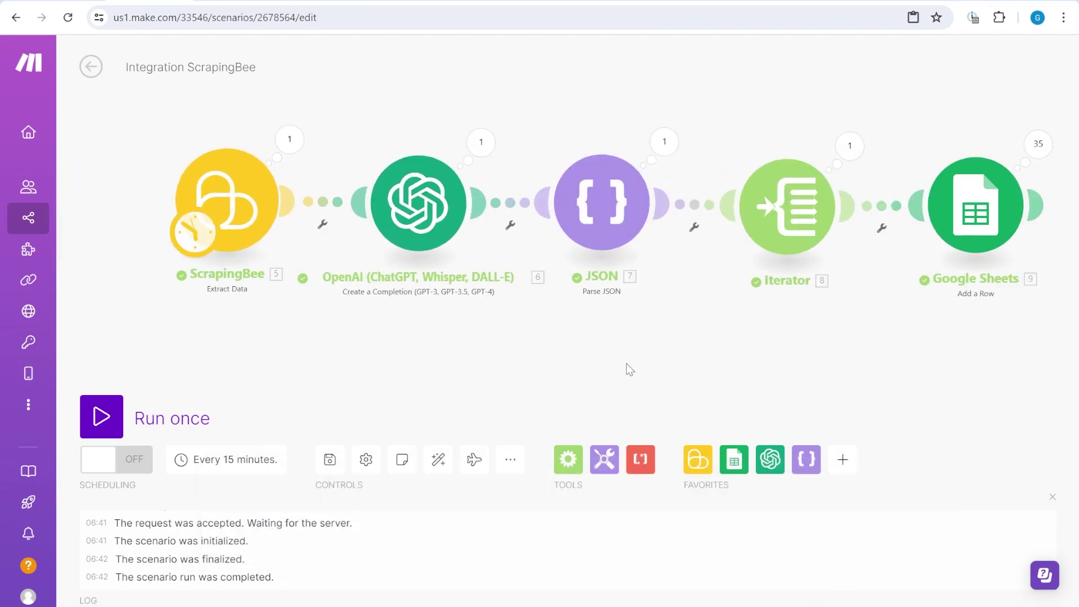
- Review the Coffee machine search spreadsheet, the Amazon results, and the ScrapingBee and OpenAI API websites
{"action": "left_click", "coordinate": [217, 3]}
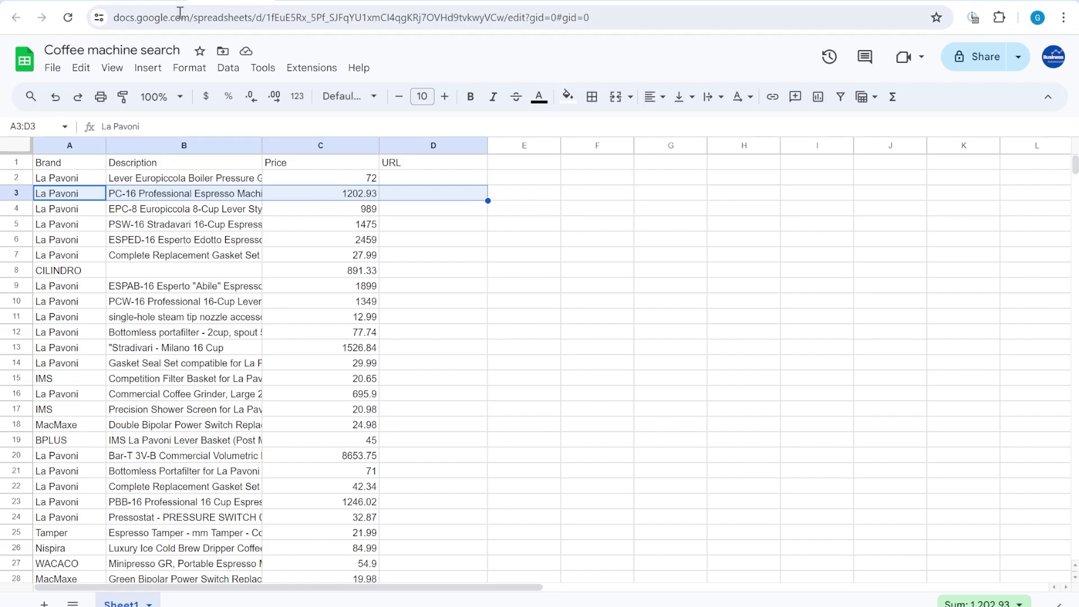
{"action": "left_click", "coordinate": [70, 1]}
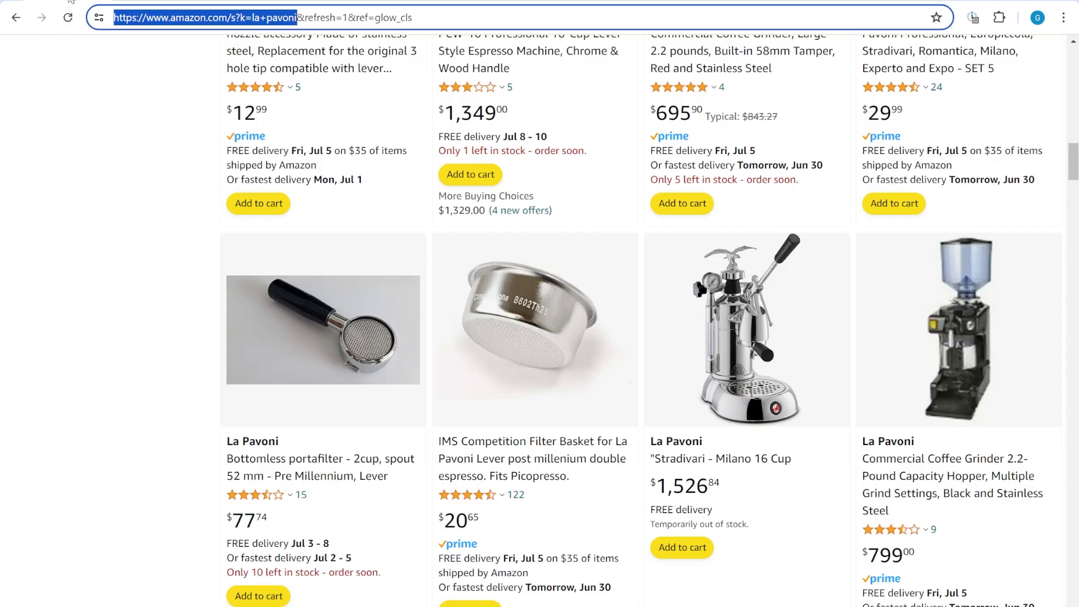
{"action": "left_click", "coordinate": [394, 2]}
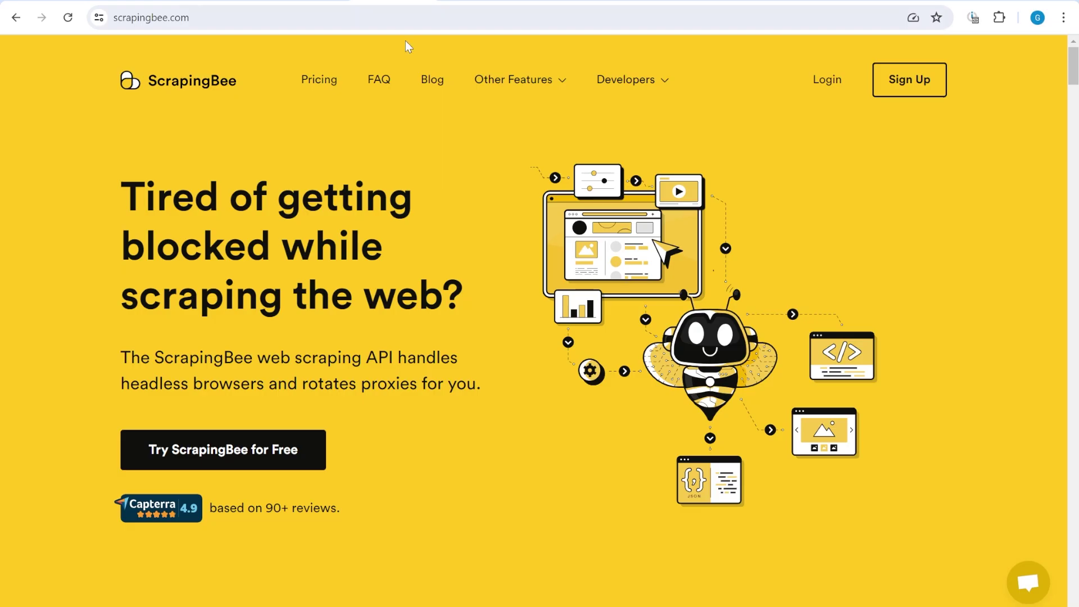
{"action": "left_click", "coordinate": [479, 3]}
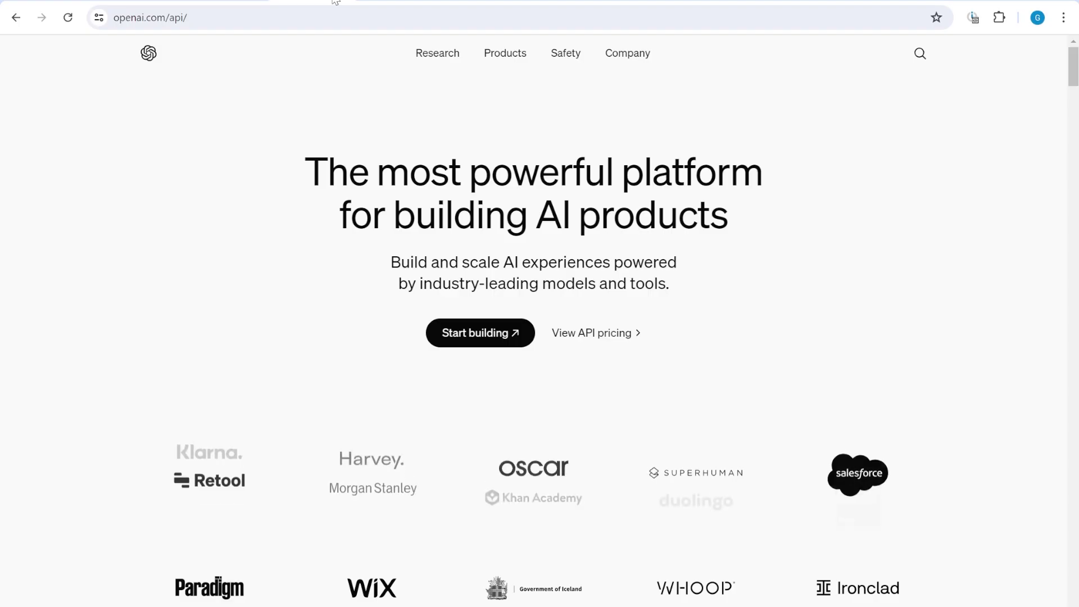
{"action": "left_click", "coordinate": [237, 3]}
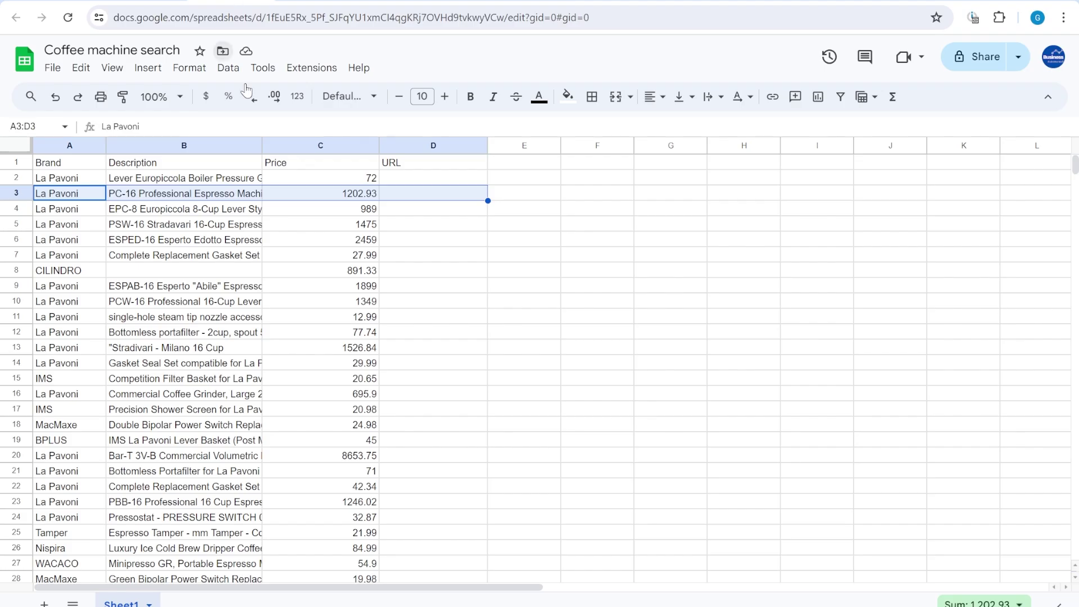
{"action": "left_click", "coordinate": [333, 336]}
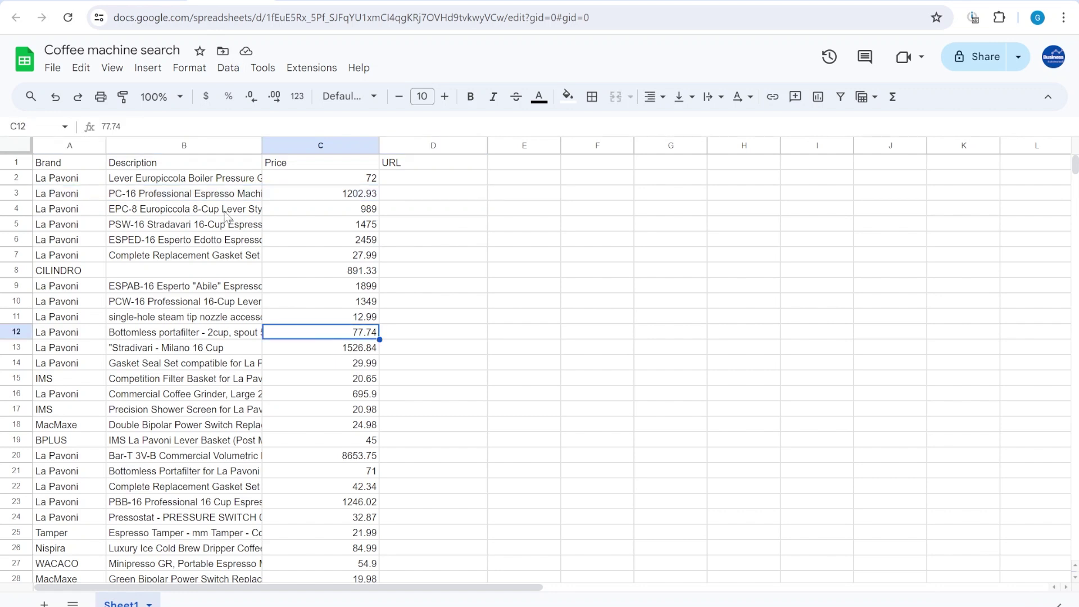
{"action": "left_click", "coordinate": [400, 163]}
{"action": "left_click", "coordinate": [411, 179]}
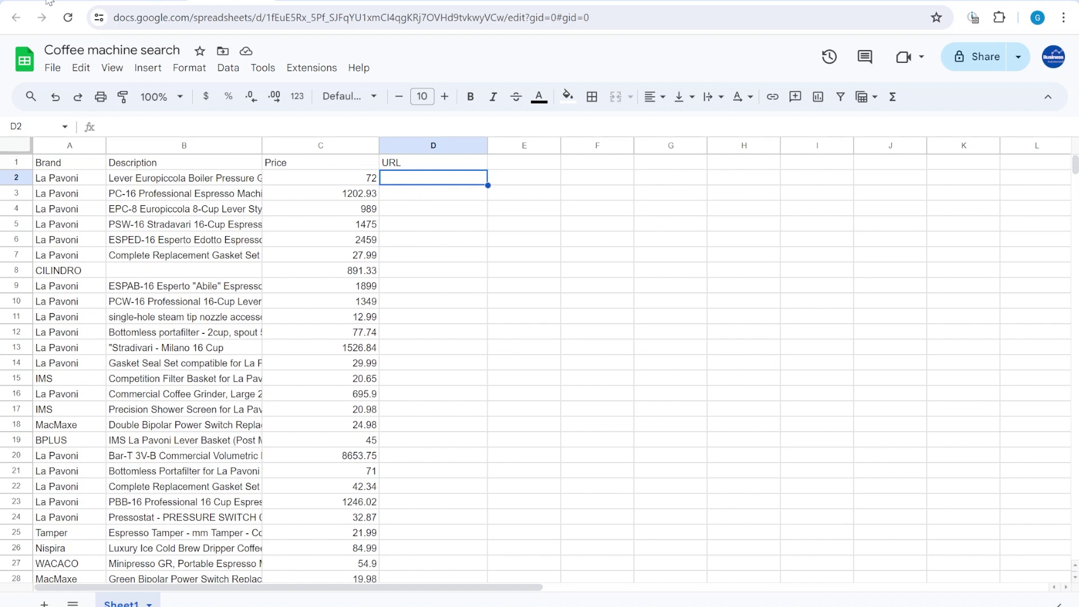
- In the Make scenario, inspect the ScrapingBee module's last run, reading its extract rules and the full text of the output body
{"action": "left_click", "coordinate": [119, 3]}
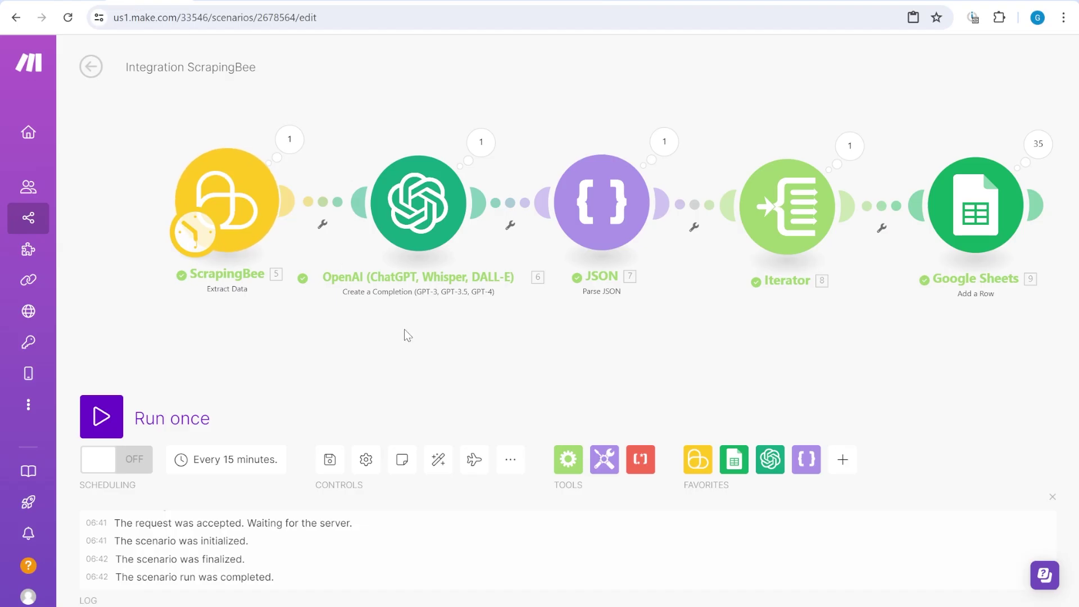
{"action": "left_click_drag", "start_coordinate": [255, 340], "coordinate": [320, 318]}
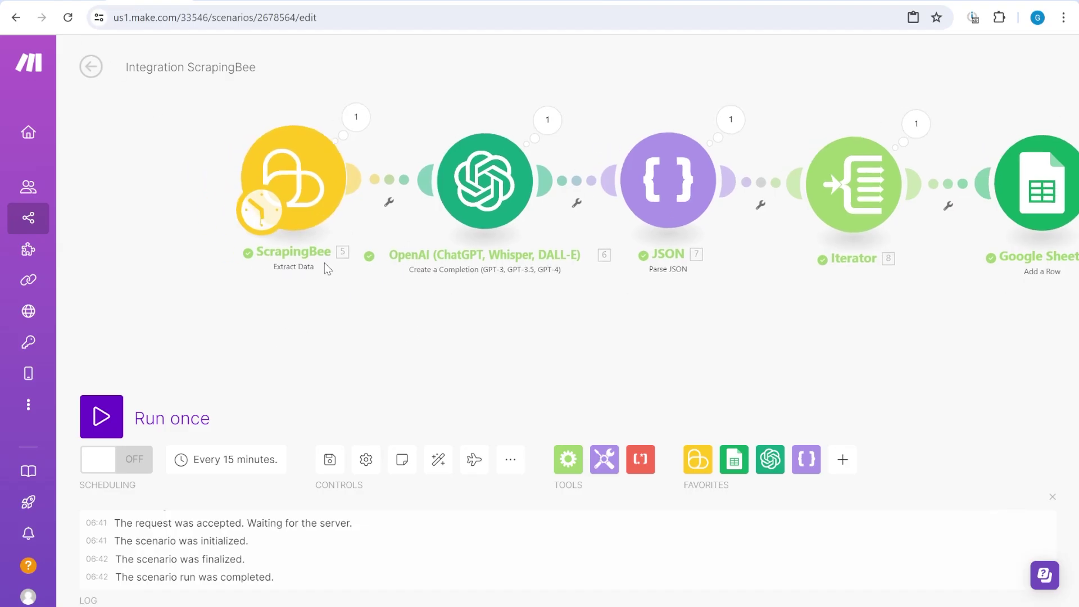
{"action": "left_click", "coordinate": [351, 119]}
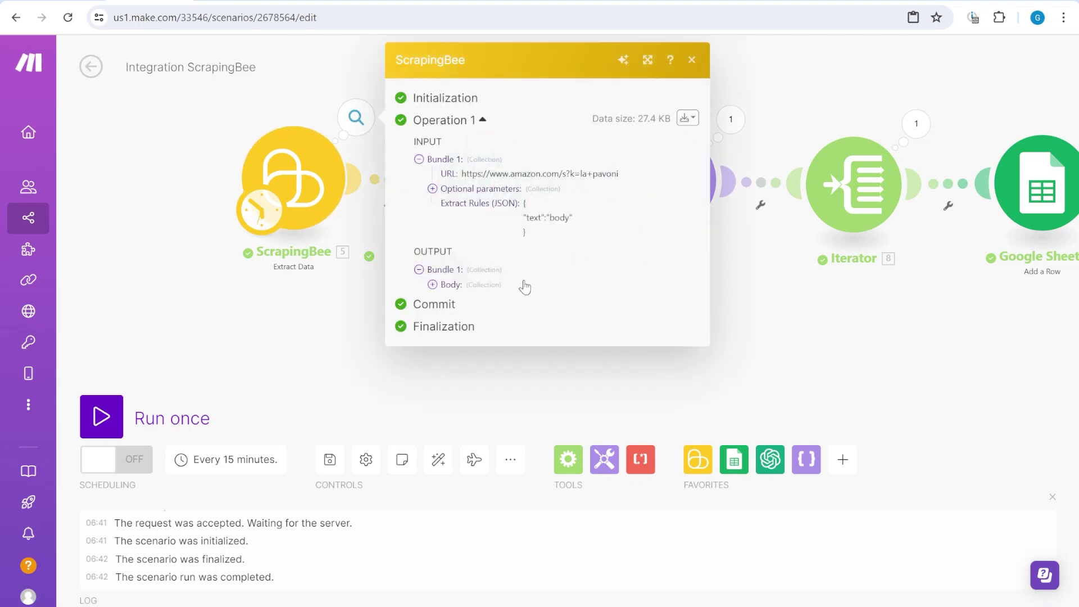
{"action": "triple_click", "coordinate": [528, 217]}
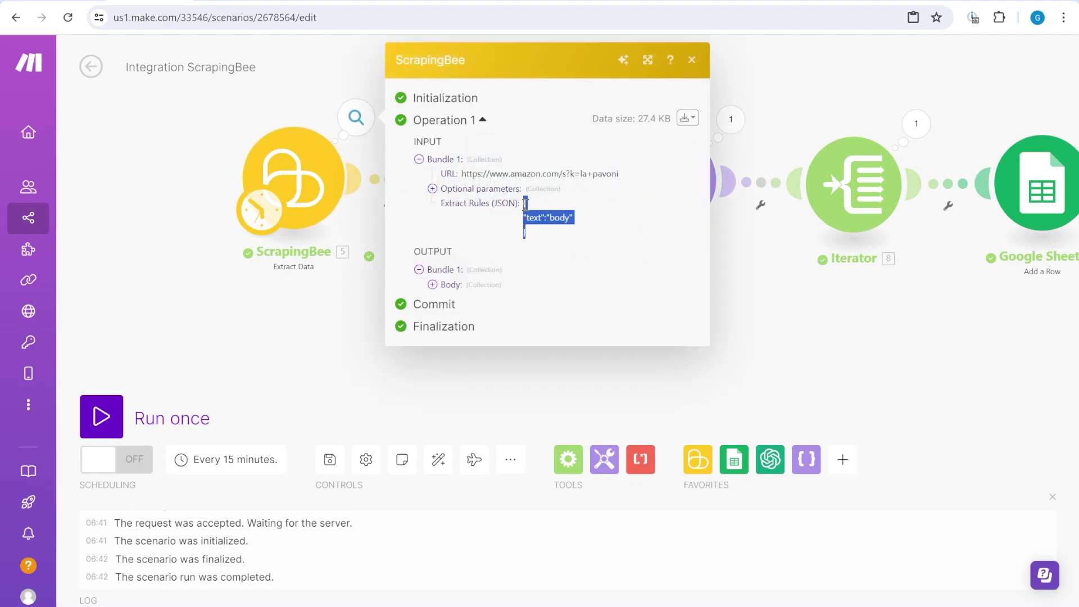
{"action": "left_click", "coordinate": [456, 298]}
{"action": "left_click", "coordinate": [451, 285]}
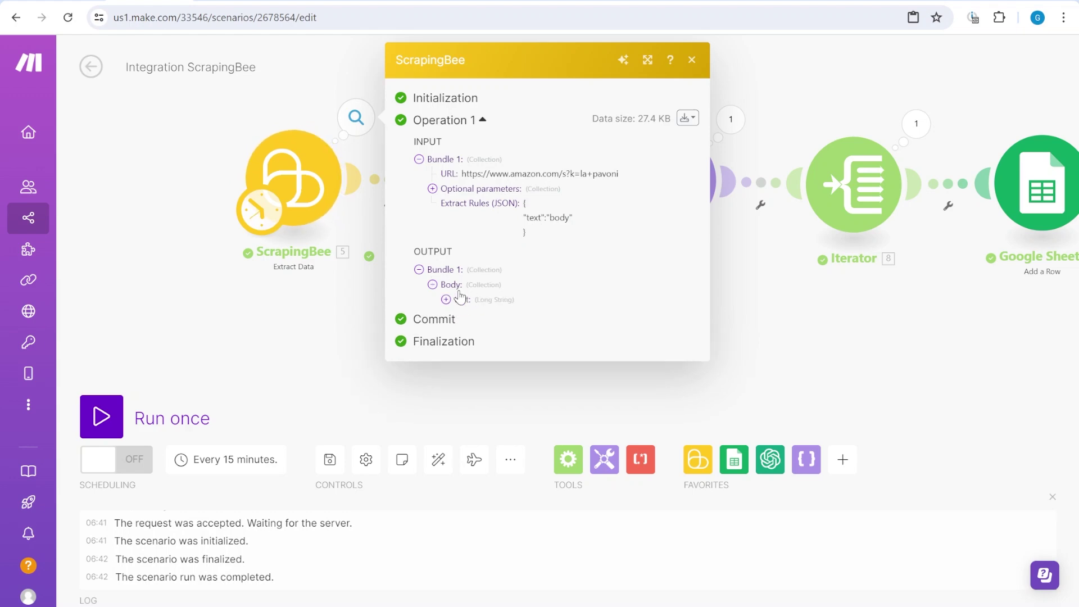
{"action": "left_click", "coordinate": [459, 297]}
{"action": "left_click_drag", "start_coordinate": [615, 441], "coordinate": [614, 472]}
{"action": "left_click", "coordinate": [615, 467]}
{"action": "scroll", "coordinate": [614, 467], "scroll_direction": "down", "scroll_amount": 8}
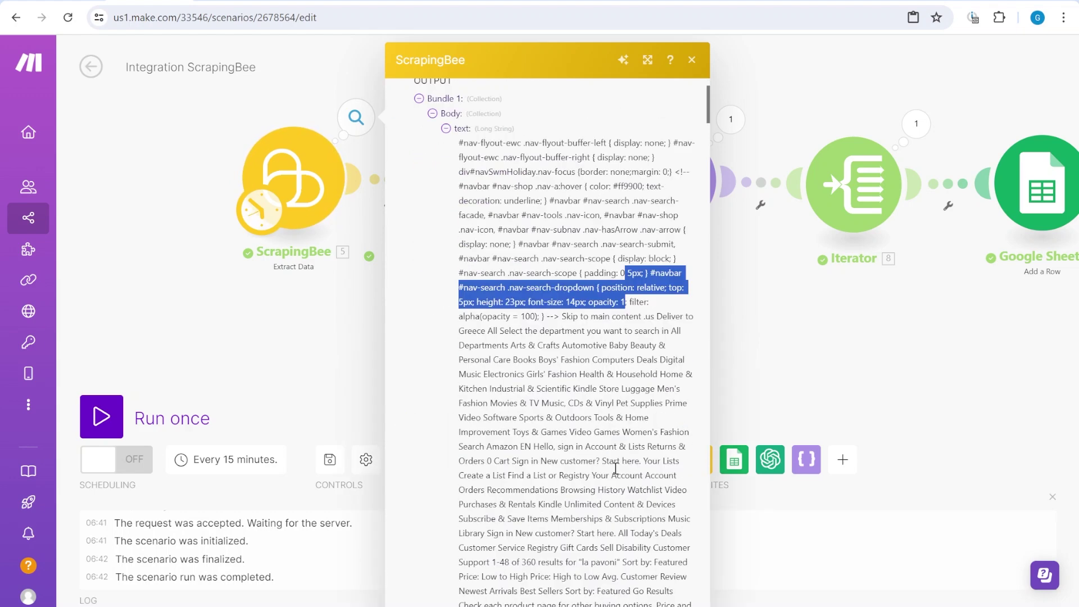
{"action": "scroll", "coordinate": [614, 467], "scroll_direction": "down", "scroll_amount": 15}
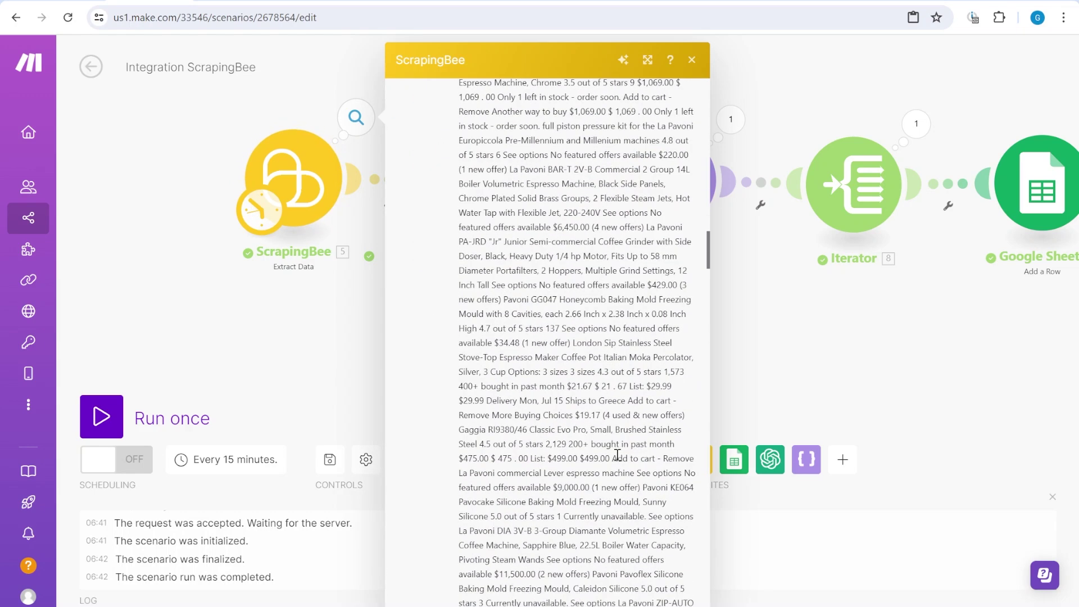
{"action": "scroll", "coordinate": [617, 455], "scroll_direction": "down", "scroll_amount": 5}
{"action": "left_click", "coordinate": [352, 359]}
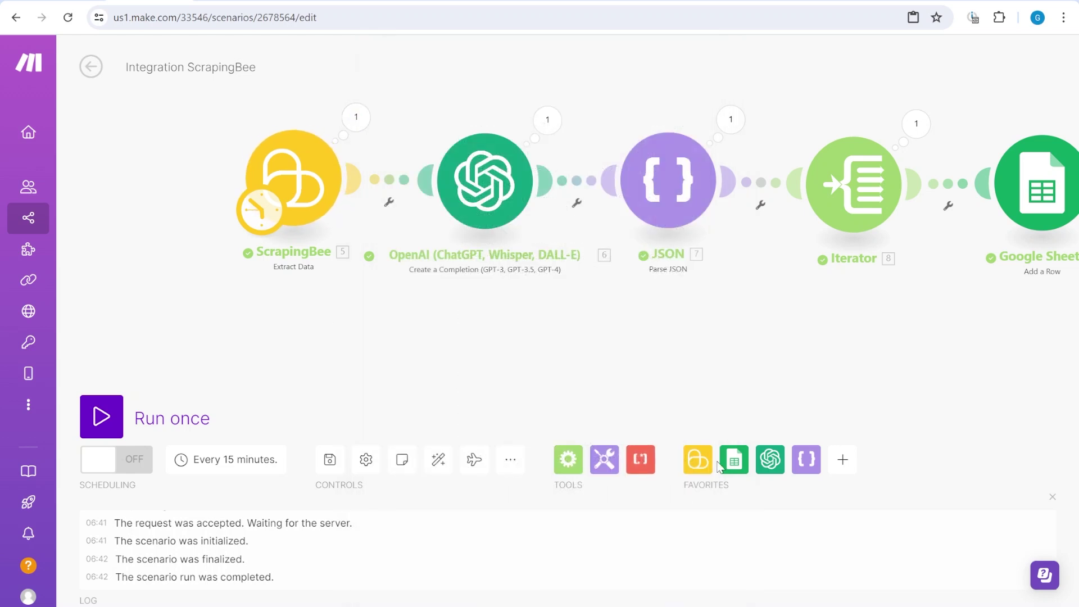
- Add a ScrapingBee Make an API Call module as a separate module below the existing chain
{"action": "left_click", "coordinate": [702, 472]}
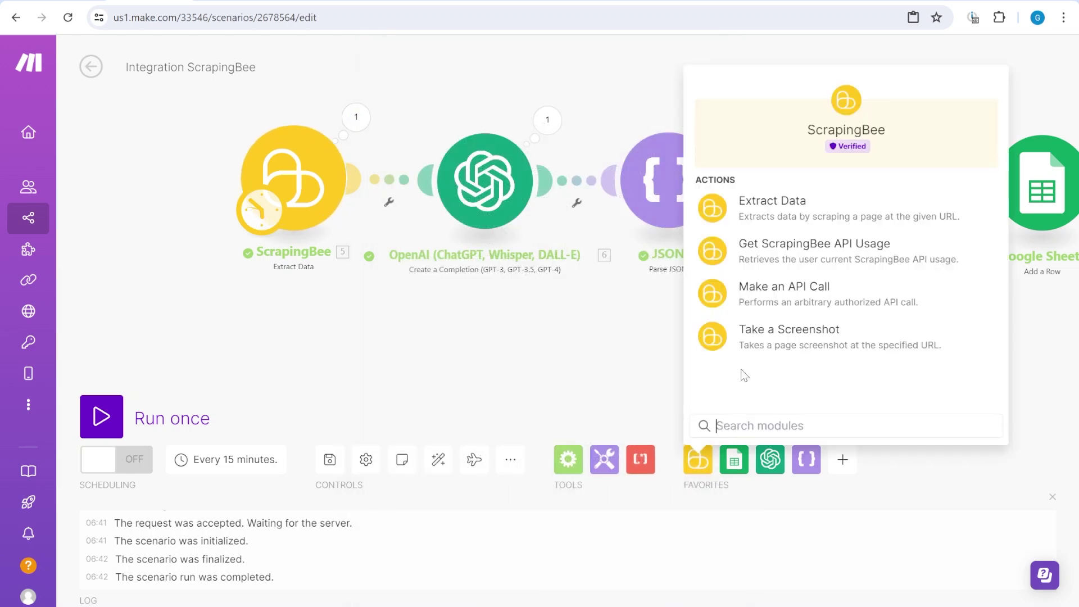
{"action": "left_click", "coordinate": [824, 298]}
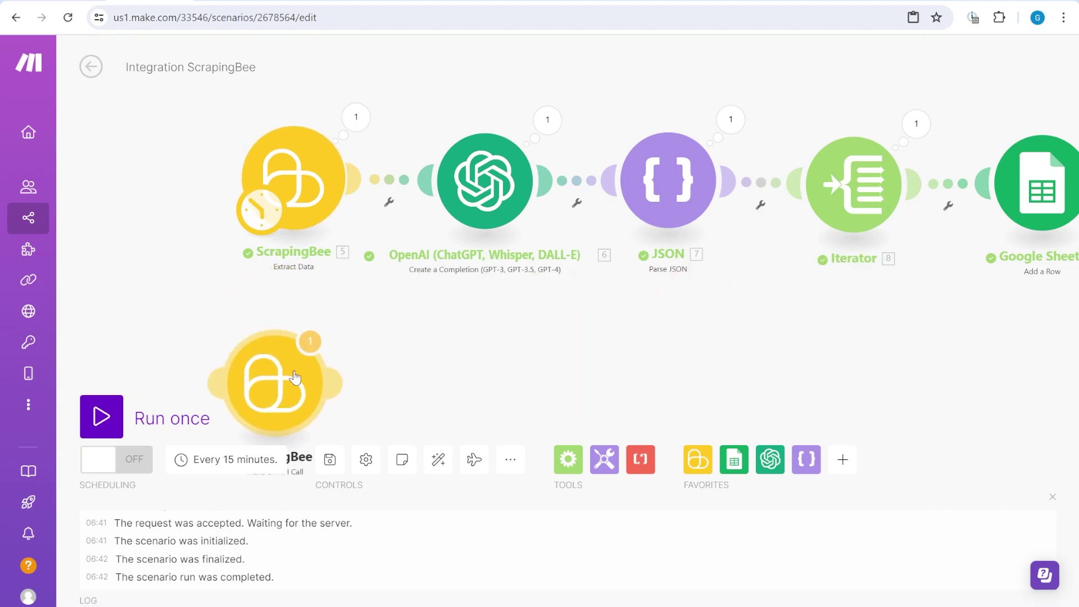
{"action": "left_click_drag", "start_coordinate": [600, 379], "coordinate": [605, 243]}
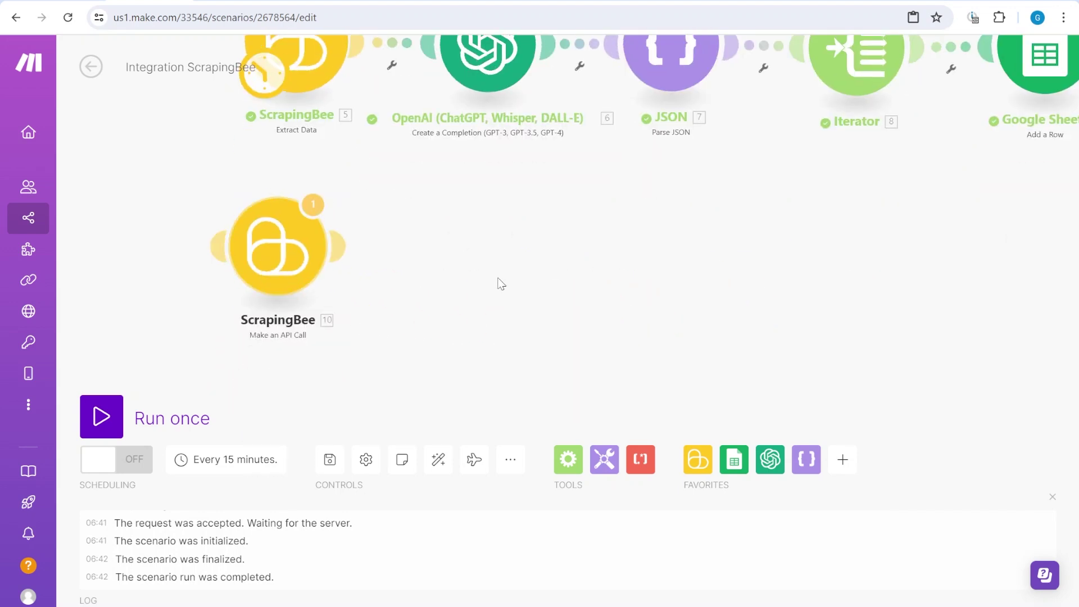
{"action": "left_click_drag", "start_coordinate": [309, 130], "coordinate": [296, 301]}
{"action": "left_click", "coordinate": [200, 228]}
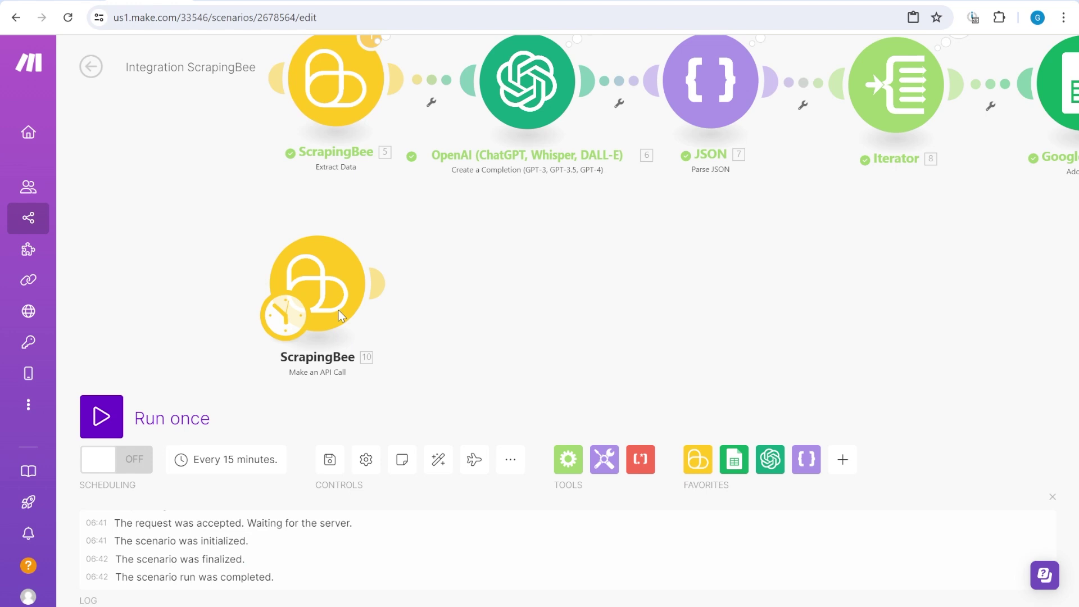
{"action": "left_click", "coordinate": [339, 306]}
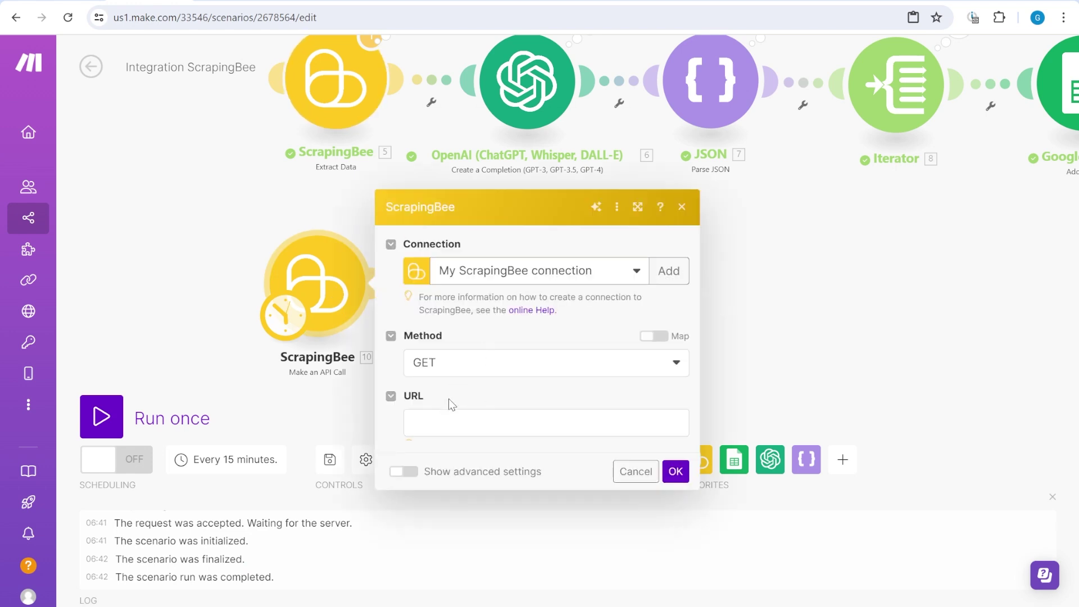
{"action": "left_click", "coordinate": [448, 425]}
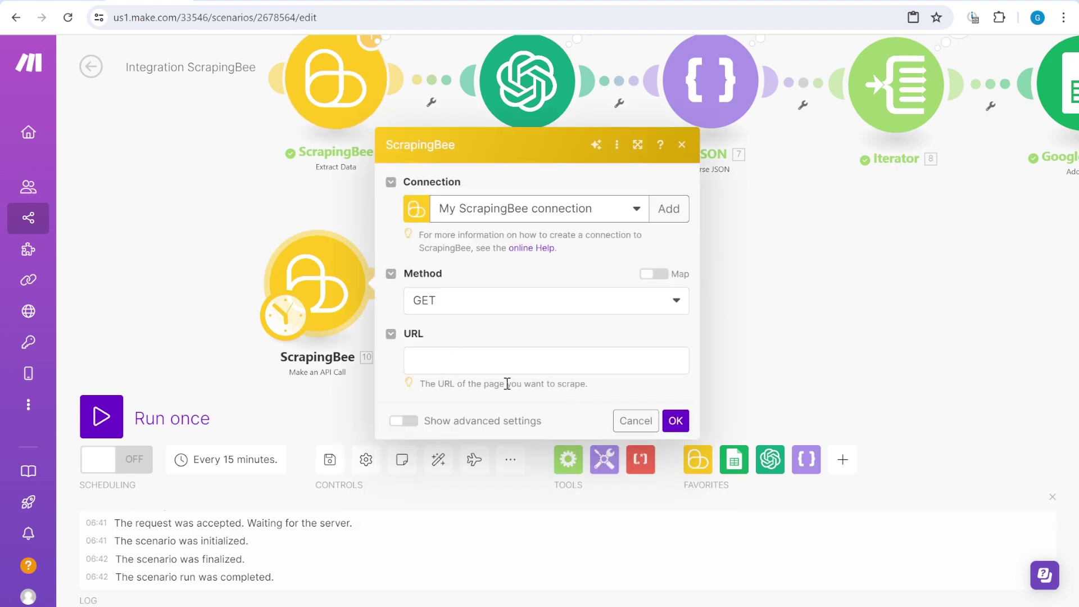
{"action": "left_click", "coordinate": [480, 366]}
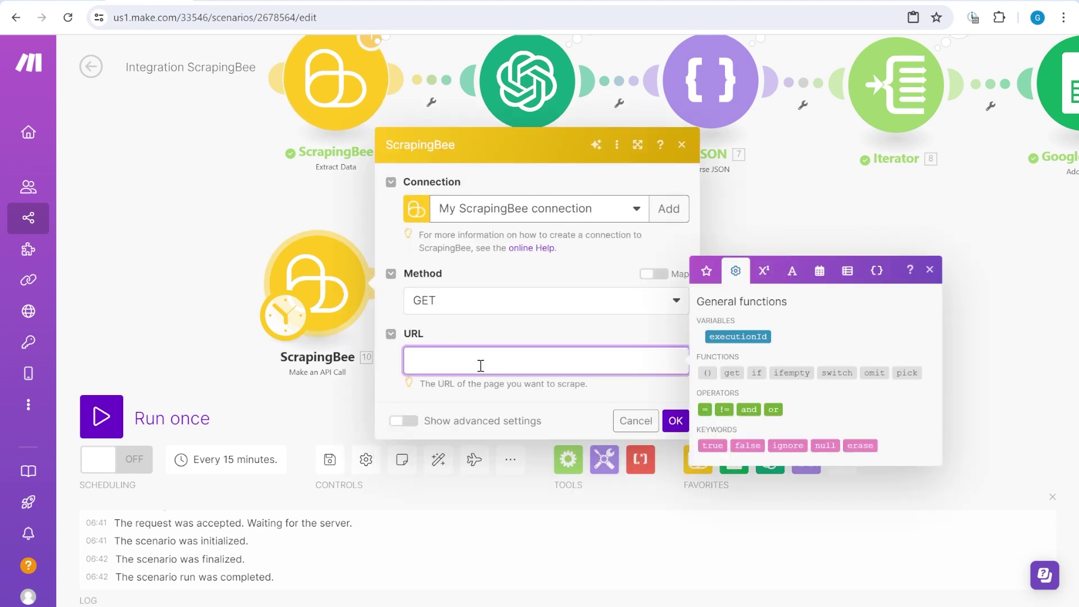
{"action": "type", "text": "https://www.amazon.com/s?k=la+pavoni"}
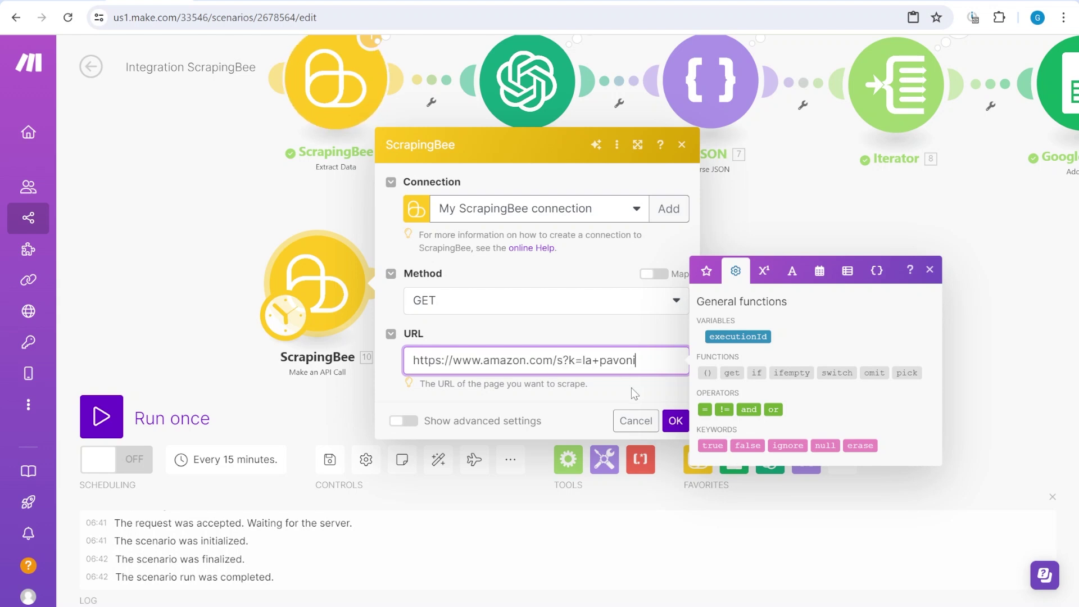
{"action": "left_click", "coordinate": [673, 422]}
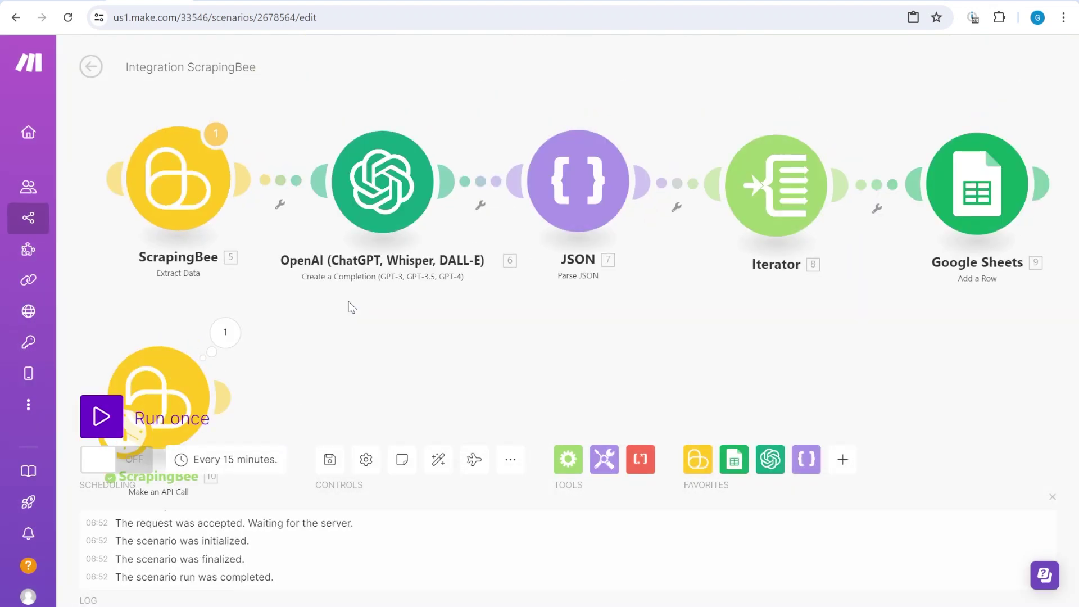
- Examine the run output of the ScrapingBee API call module, collapsing the headers and reading the full HTML body
{"action": "left_click", "coordinate": [350, 409]}
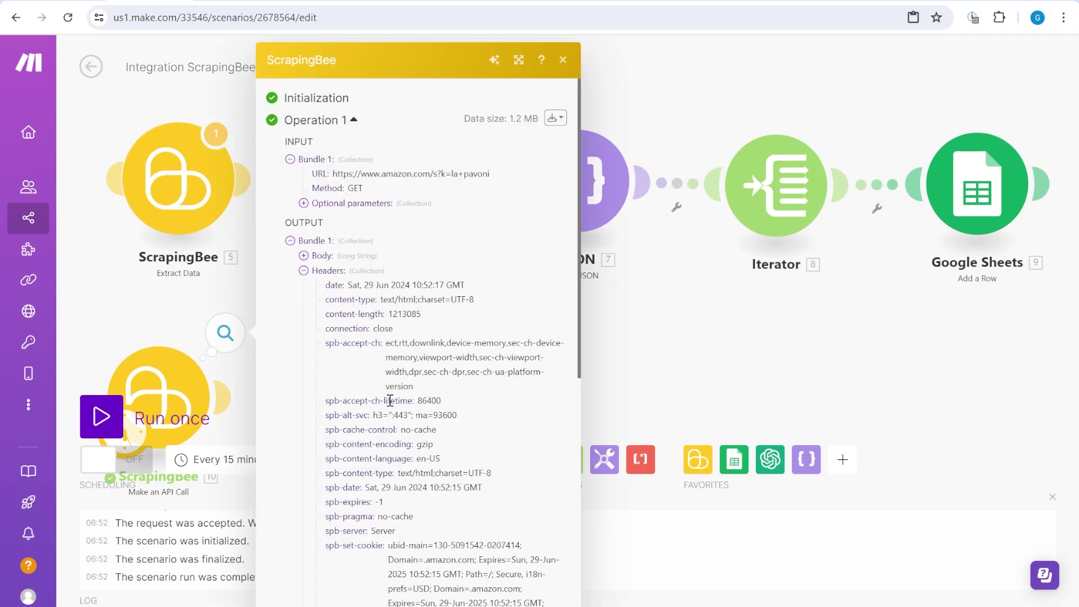
{"action": "left_click", "coordinate": [324, 274]}
{"action": "left_click", "coordinate": [336, 389]}
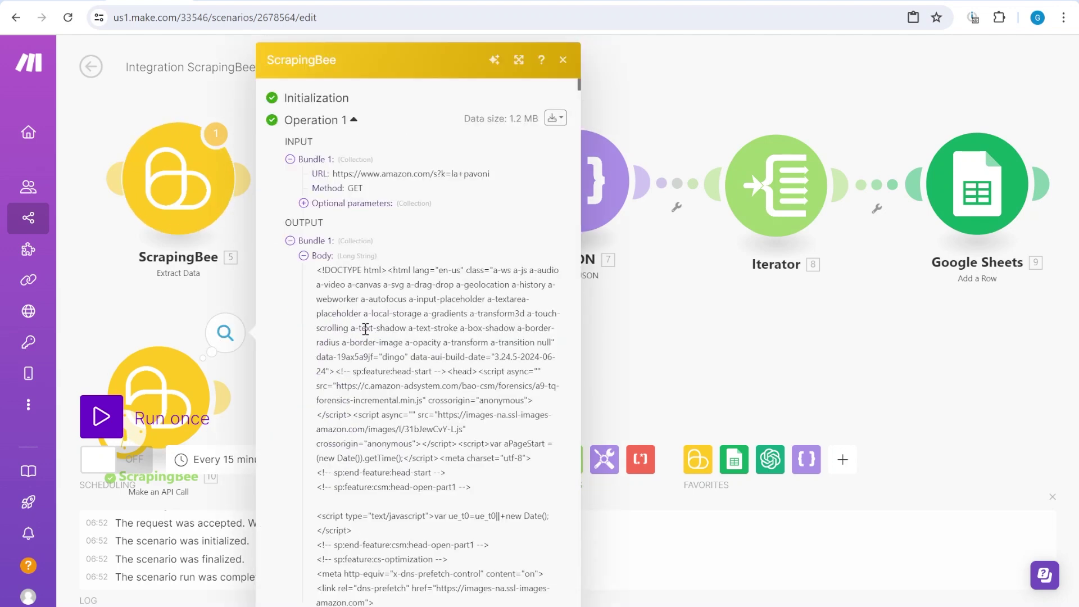
{"action": "scroll", "coordinate": [336, 389], "scroll_direction": "down", "scroll_amount": 15}
{"action": "scroll", "coordinate": [481, 454], "scroll_direction": "down", "scroll_amount": 10}
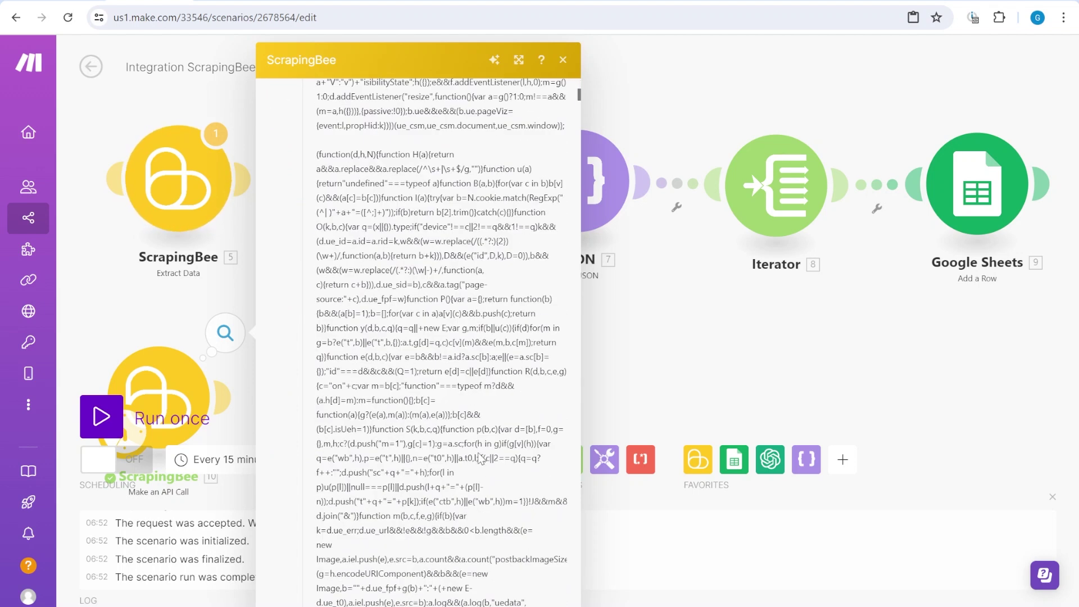
{"action": "left_click", "coordinate": [659, 393]}
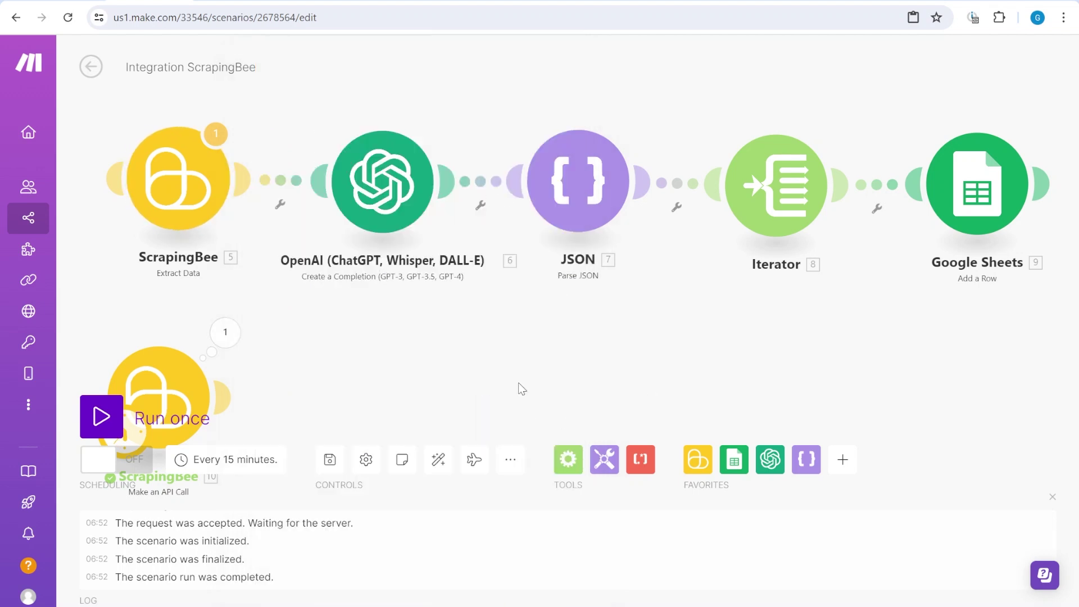
- Duplicate the OpenAI, JSON, Iterator and Google Sheets modules and place the copies in the row of the ScrapingBee API call module
{"action": "left_click_drag", "start_coordinate": [436, 366], "coordinate": [456, 288]}
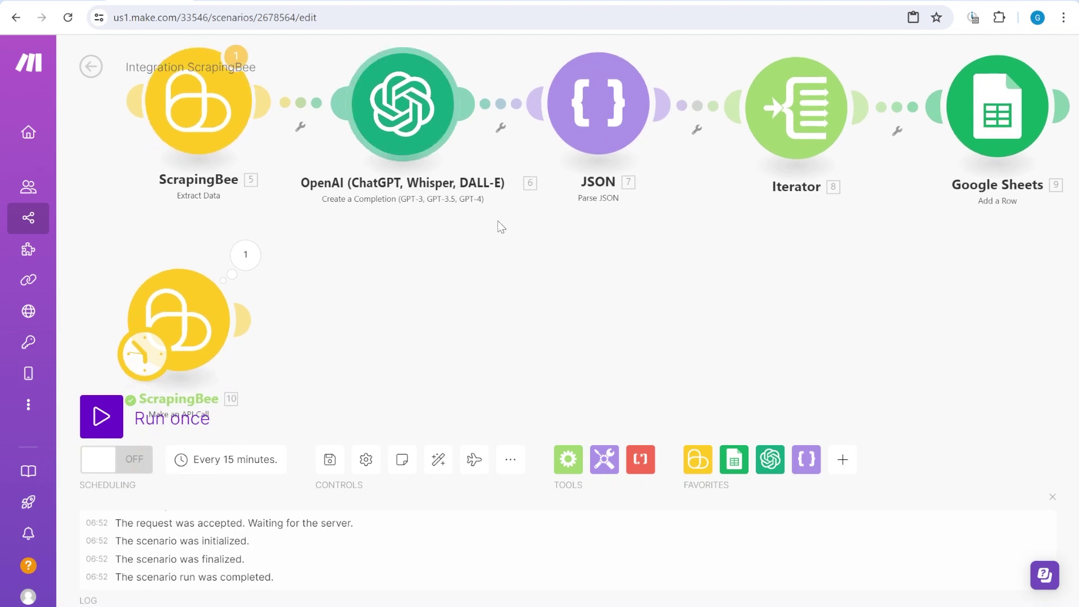
{"action": "left_click_drag", "start_coordinate": [507, 232], "coordinate": [420, 214]}
{"action": "scroll", "coordinate": [426, 218], "scroll_direction": "down", "scroll_amount": 3}
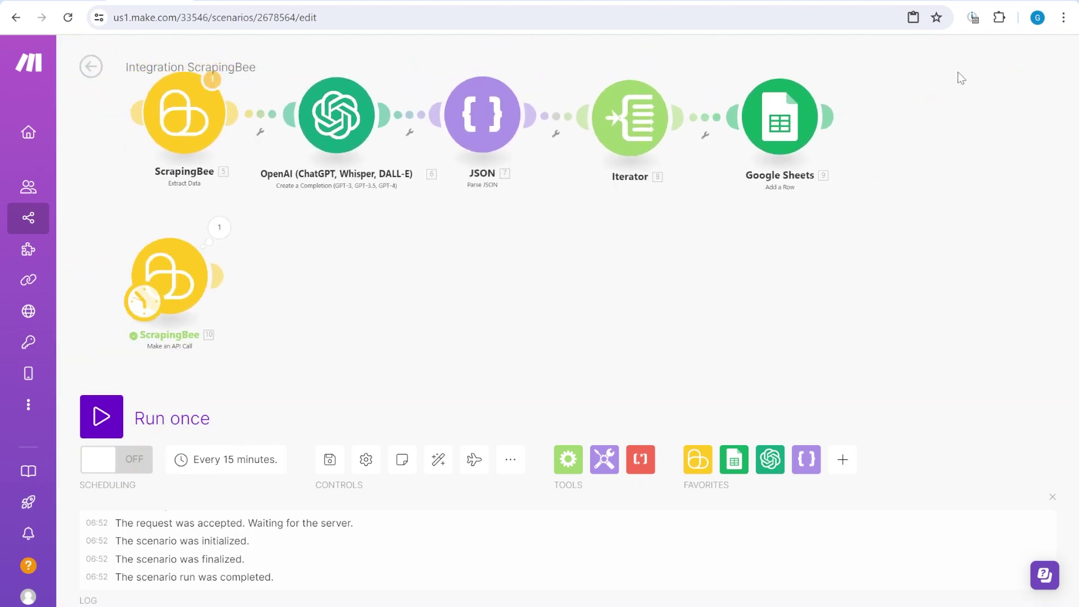
{"action": "left_click_drag", "start_coordinate": [860, 131], "coordinate": [254, 69]}
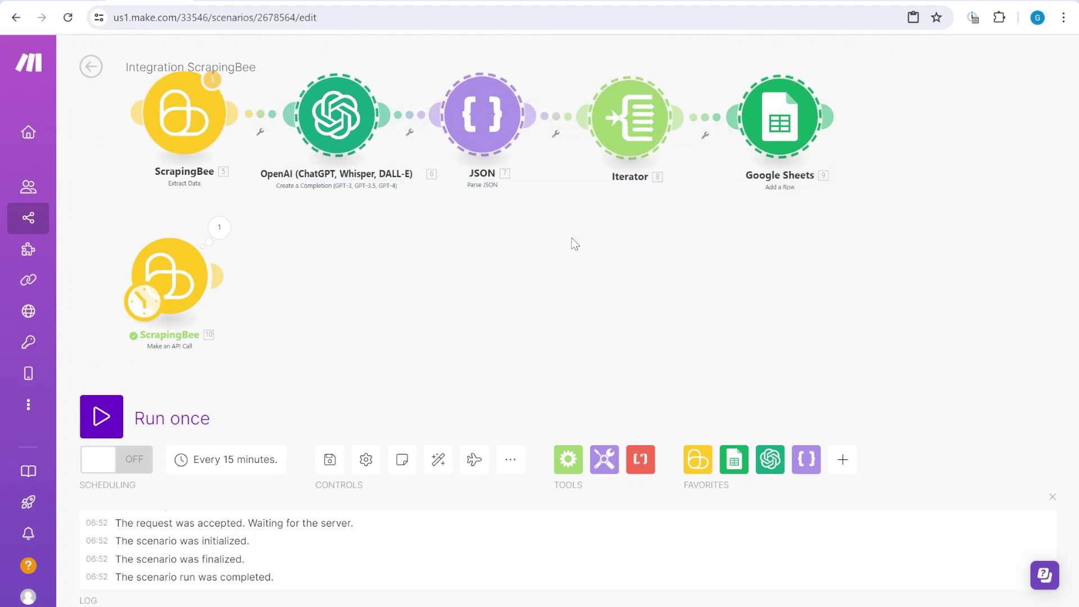
{"action": "key", "text": "ctrl+c"}
{"action": "key", "text": "ctrl+v"}
{"action": "left_click_drag", "start_coordinate": [685, 283], "coordinate": [634, 98]}
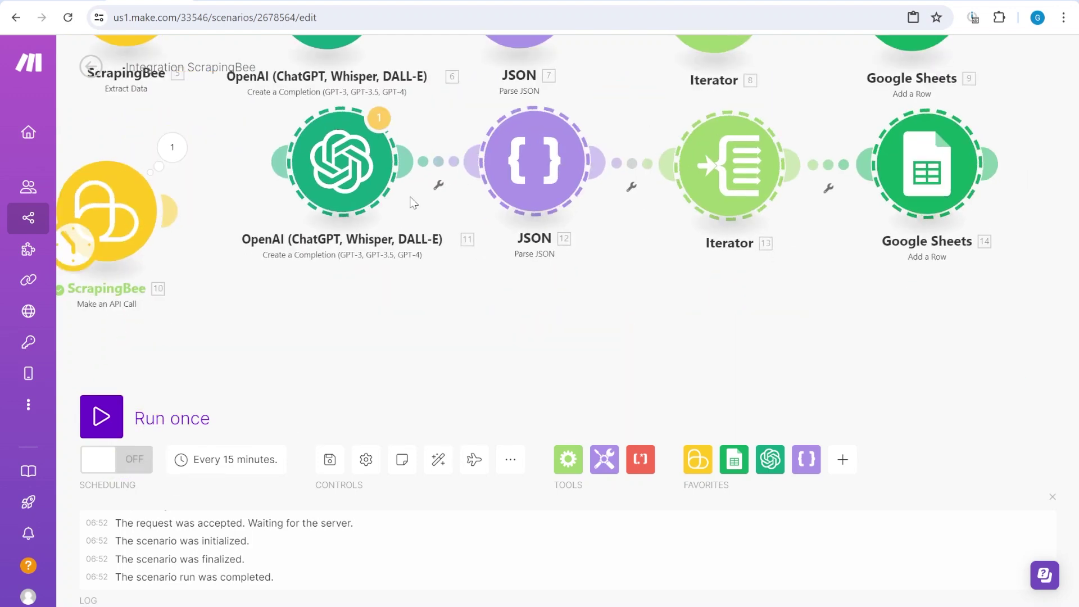
{"action": "left_click_drag", "start_coordinate": [385, 169], "coordinate": [568, 292]}
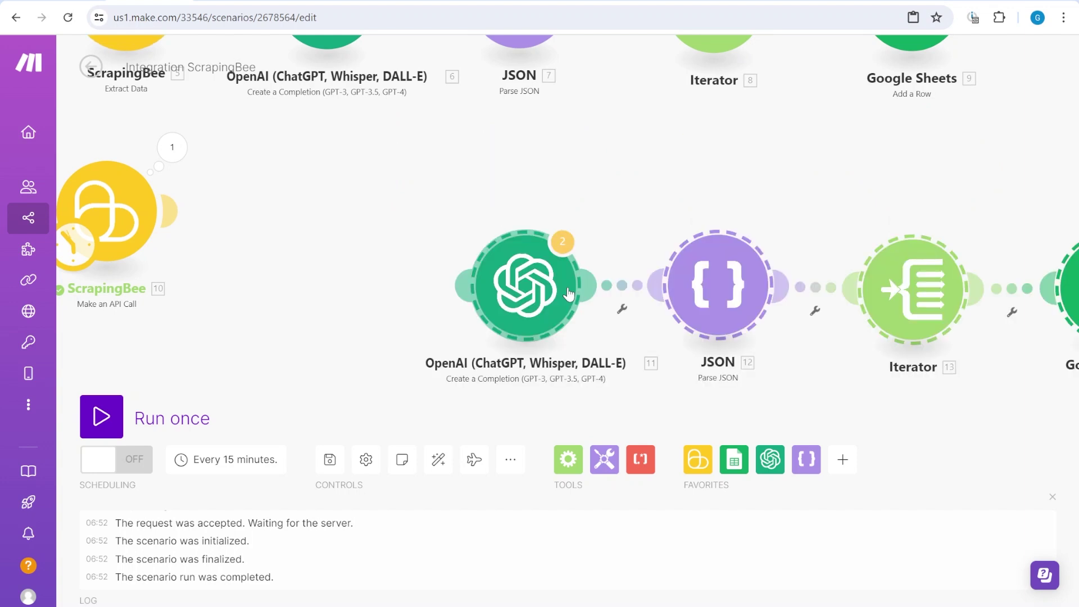
- Add a Text parser HTML to text module after the ScrapingBee API call, with that call's Body mapped as its HTML
{"action": "left_click", "coordinate": [172, 147]}
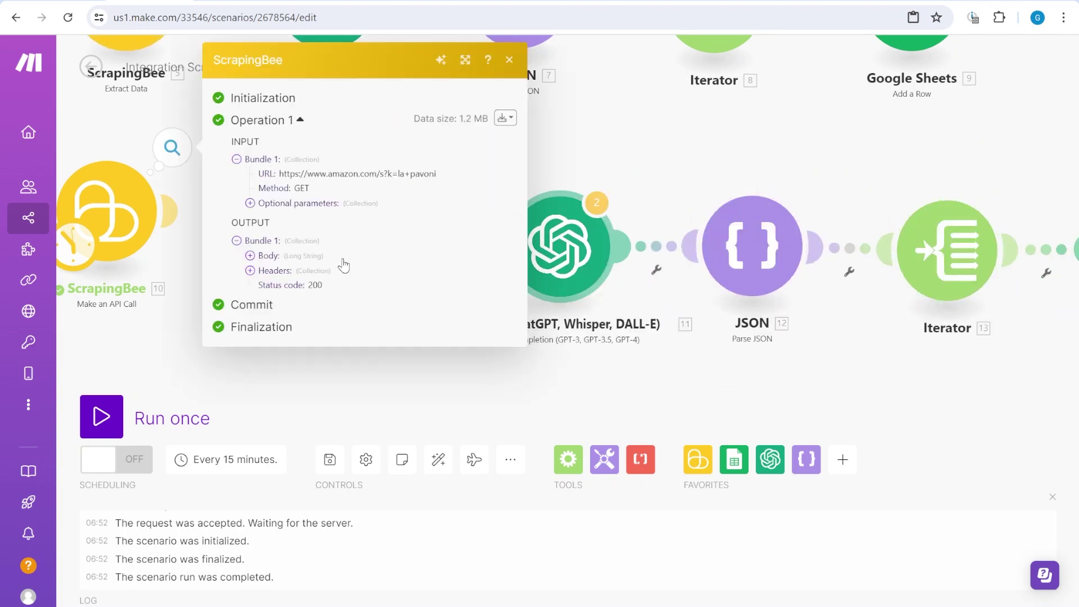
{"action": "left_click", "coordinate": [658, 167]}
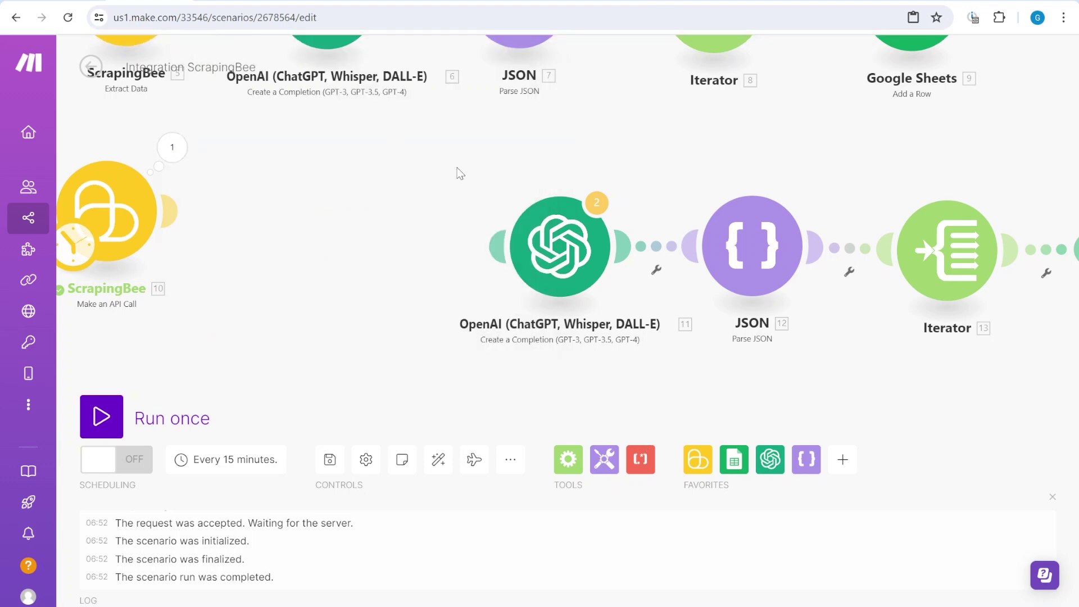
{"action": "left_click", "coordinate": [644, 455]}
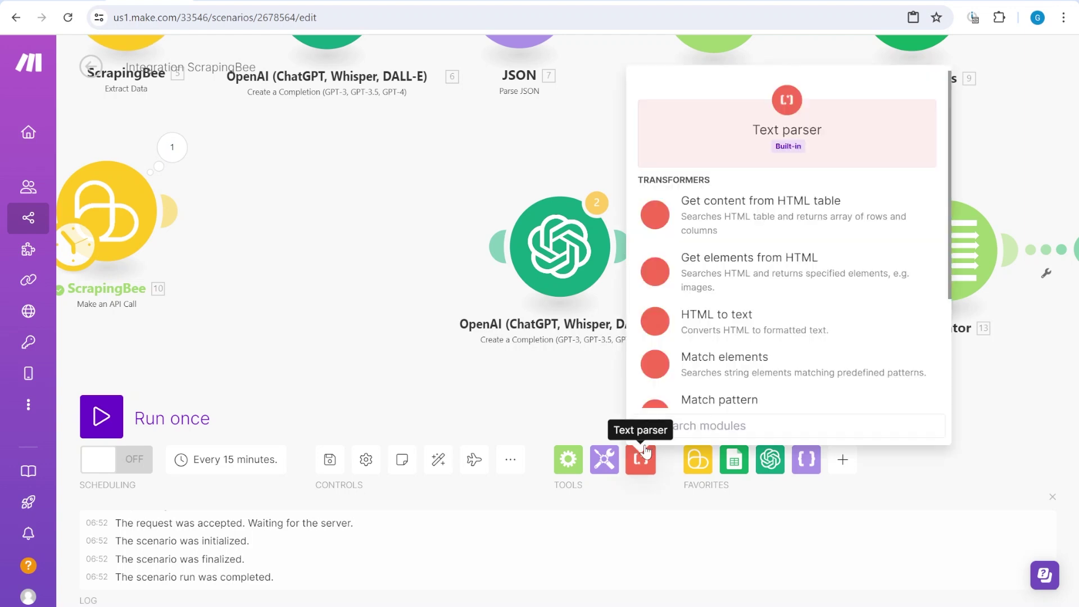
{"action": "left_click", "coordinate": [742, 331]}
{"action": "left_click_drag", "start_coordinate": [748, 317], "coordinate": [286, 216]}
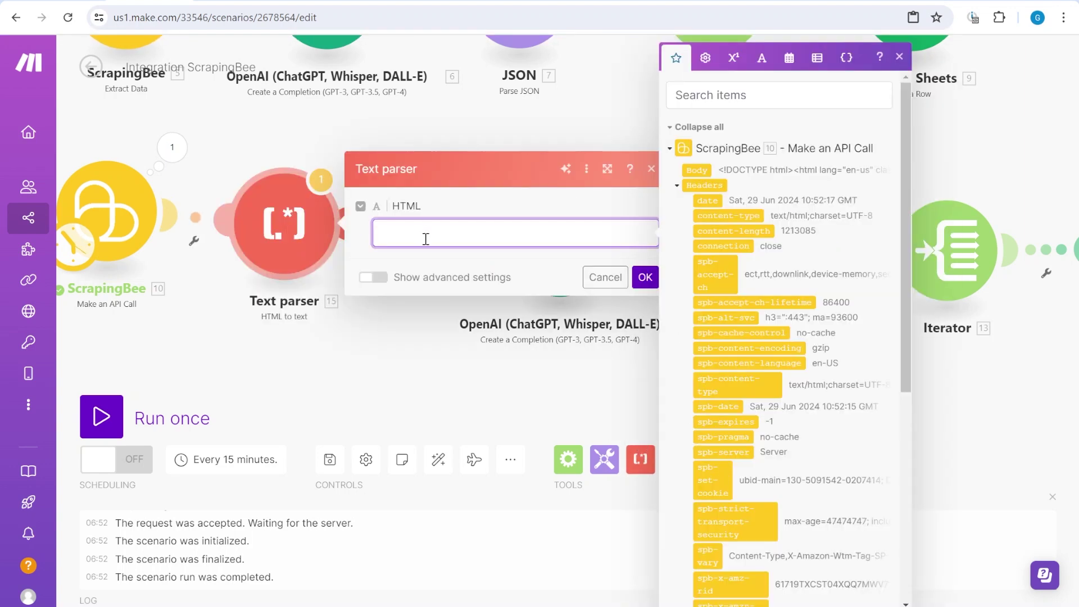
{"action": "key", "text": "ctrl+v"}
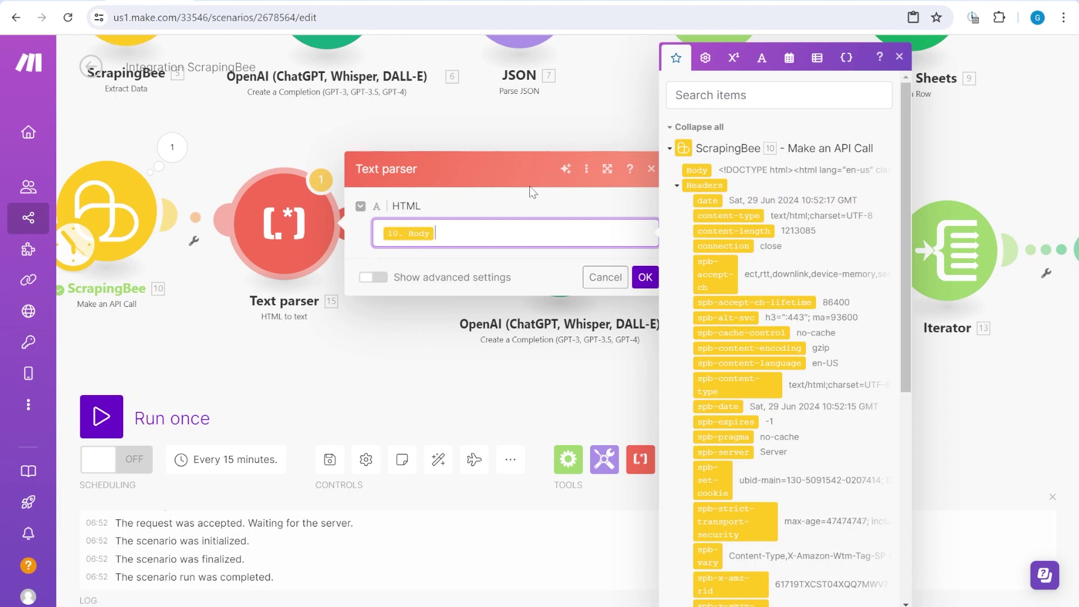
{"action": "left_click", "coordinate": [645, 276]}
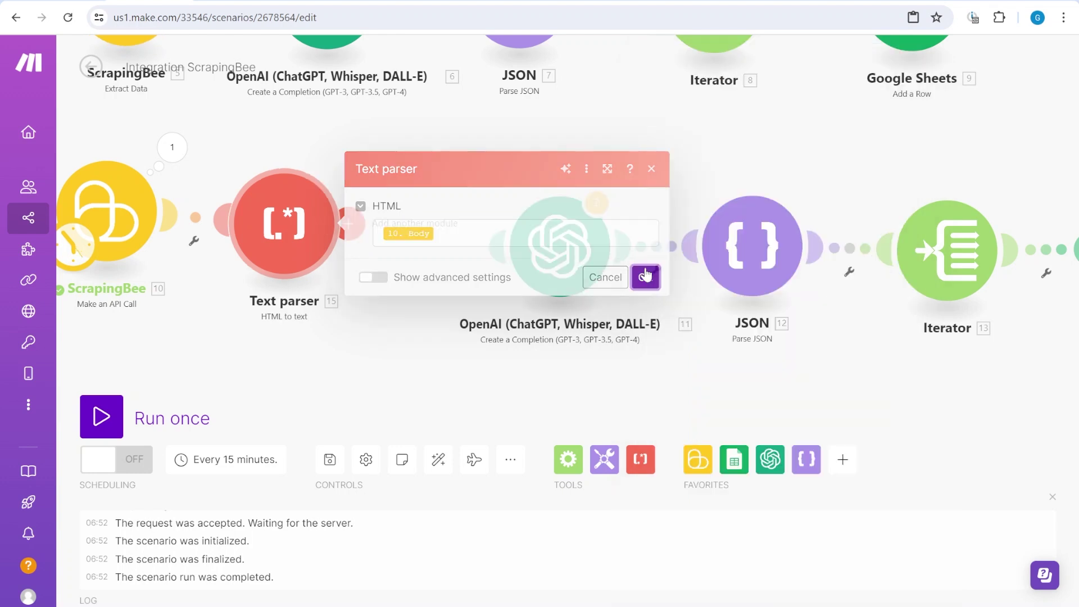
- Run the scenario once and open the Text parser module's output text
{"action": "left_click", "coordinate": [102, 416]}
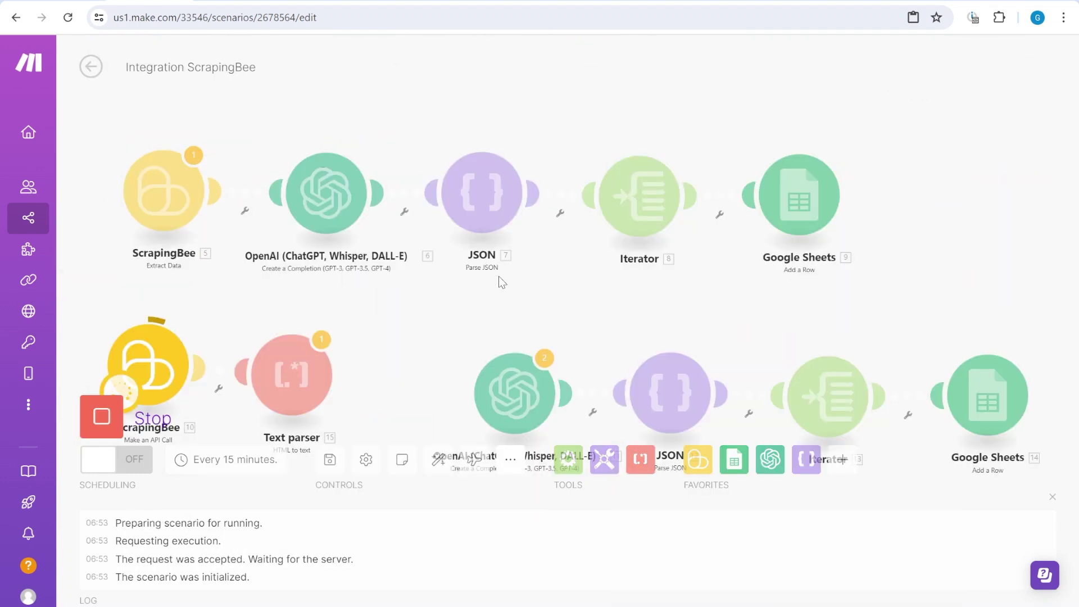
{"action": "scroll", "coordinate": [406, 383], "scroll_direction": "up", "scroll_amount": 2}
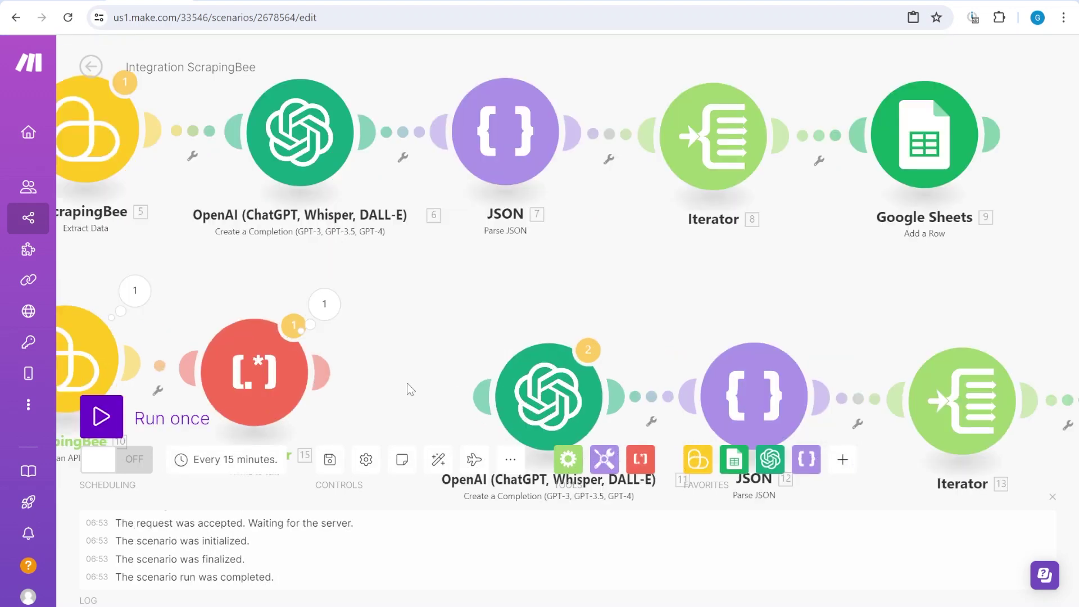
{"action": "left_click", "coordinate": [323, 304]}
{"action": "left_click", "coordinate": [456, 256]}
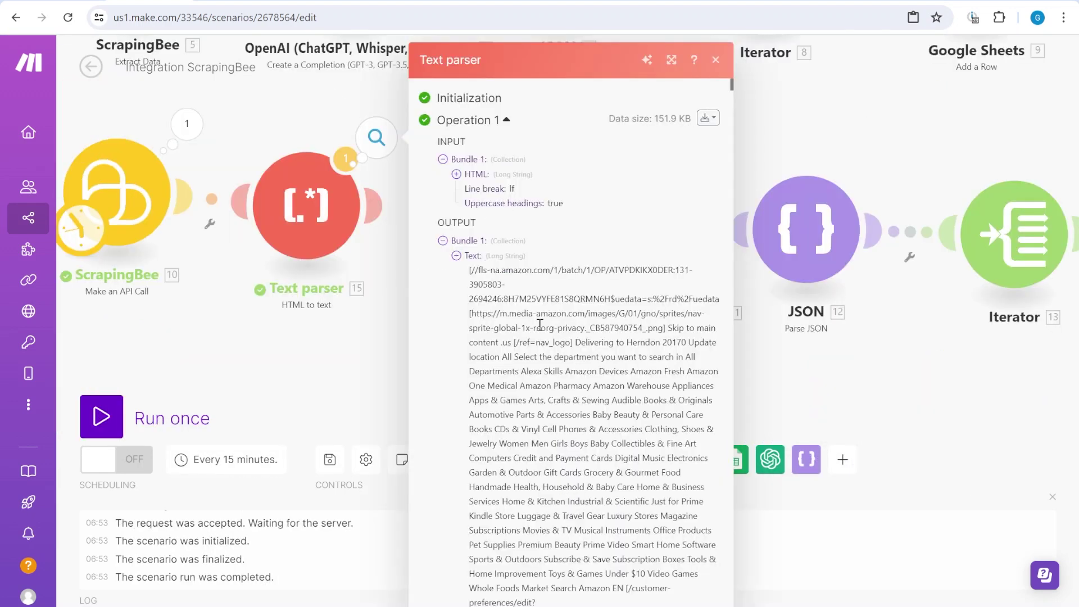
- Read through the Text parser's converted page text, from the Amazon navigation links down to the search results
{"action": "scroll", "coordinate": [541, 328], "scroll_direction": "down", "scroll_amount": 10}
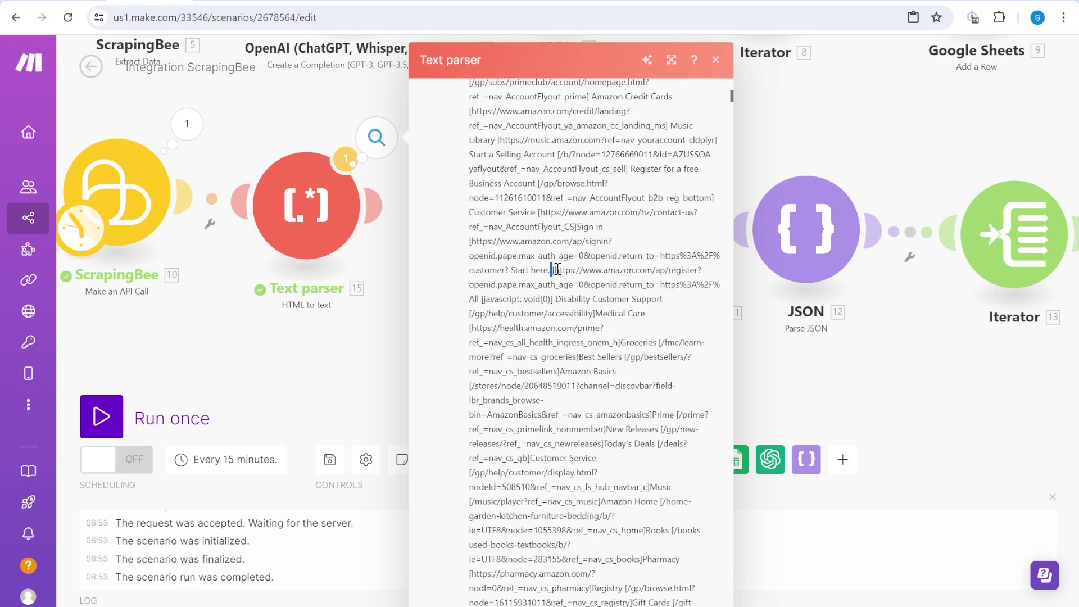
{"action": "left_click_drag", "start_coordinate": [557, 270], "coordinate": [661, 315]}
{"action": "scroll", "coordinate": [637, 360], "scroll_direction": "down", "scroll_amount": 5}
{"action": "left_click_drag", "start_coordinate": [564, 203], "coordinate": [669, 466]}
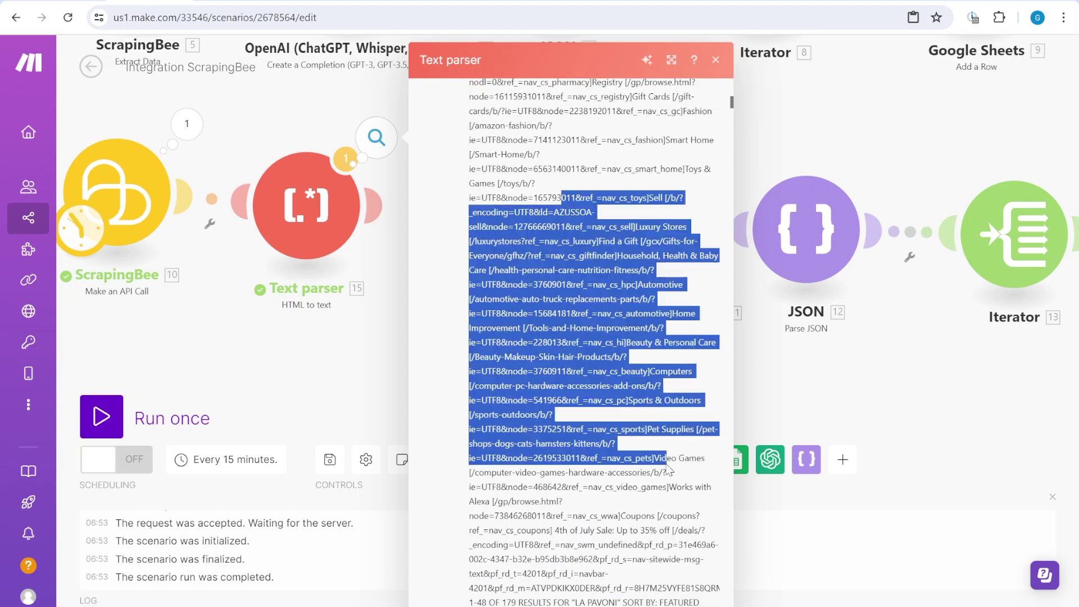
{"action": "scroll", "coordinate": [630, 467], "scroll_direction": "down", "scroll_amount": 10}
{"action": "scroll", "coordinate": [568, 276], "scroll_direction": "down", "scroll_amount": 6}
{"action": "left_click", "coordinate": [302, 349]}
{"action": "left_click", "coordinate": [369, 147]}
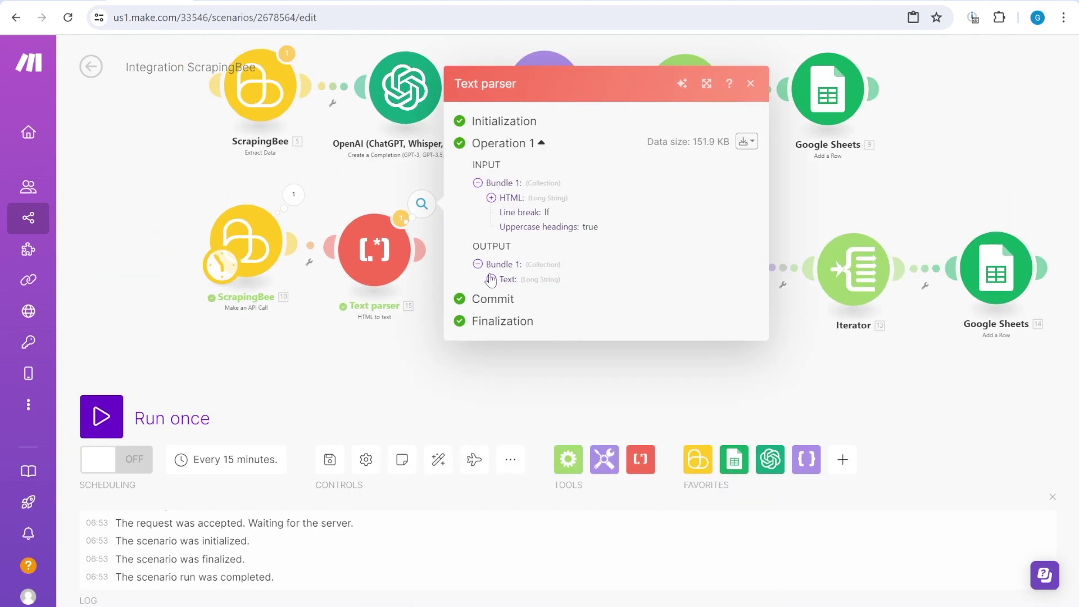
{"action": "left_click", "coordinate": [419, 353]}
- Connect the copied OpenAI module directly after the Text parser module
{"action": "scroll", "coordinate": [420, 353], "scroll_direction": "up", "scroll_amount": 2}
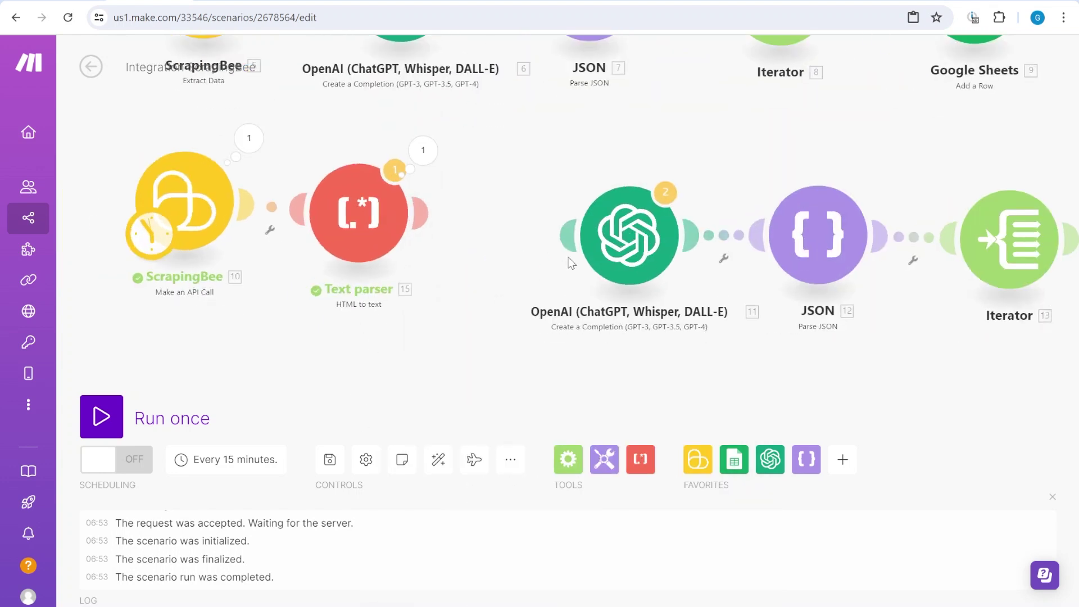
{"action": "left_click_drag", "start_coordinate": [609, 253], "coordinate": [534, 229]}
{"action": "left_click_drag", "start_coordinate": [647, 365], "coordinate": [641, 399]}
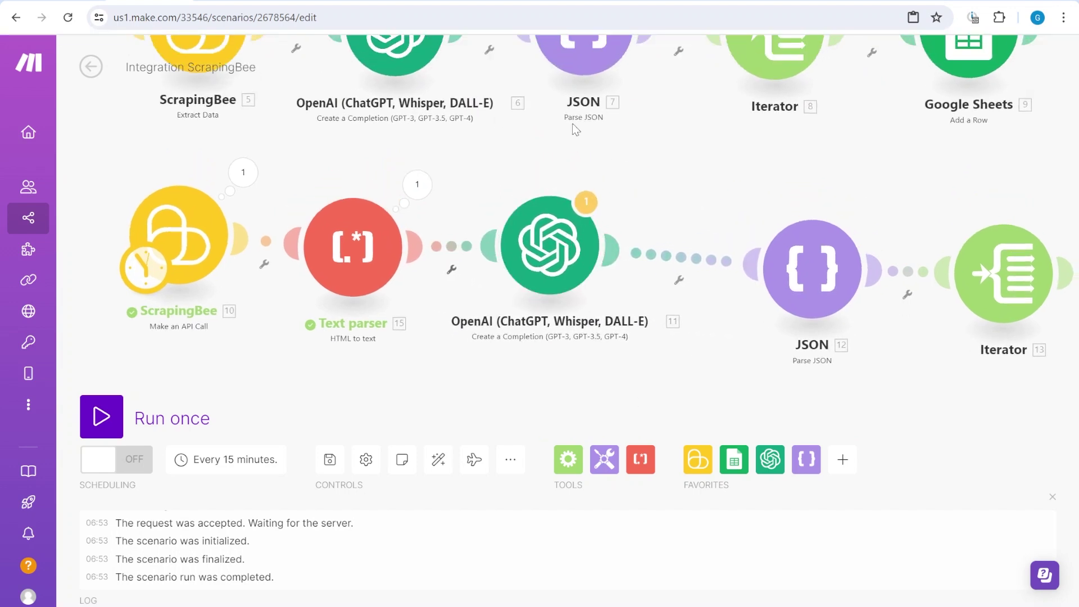
- In the copied OpenAI module, set the role of Message 1 to System
{"action": "left_click", "coordinate": [565, 247]}
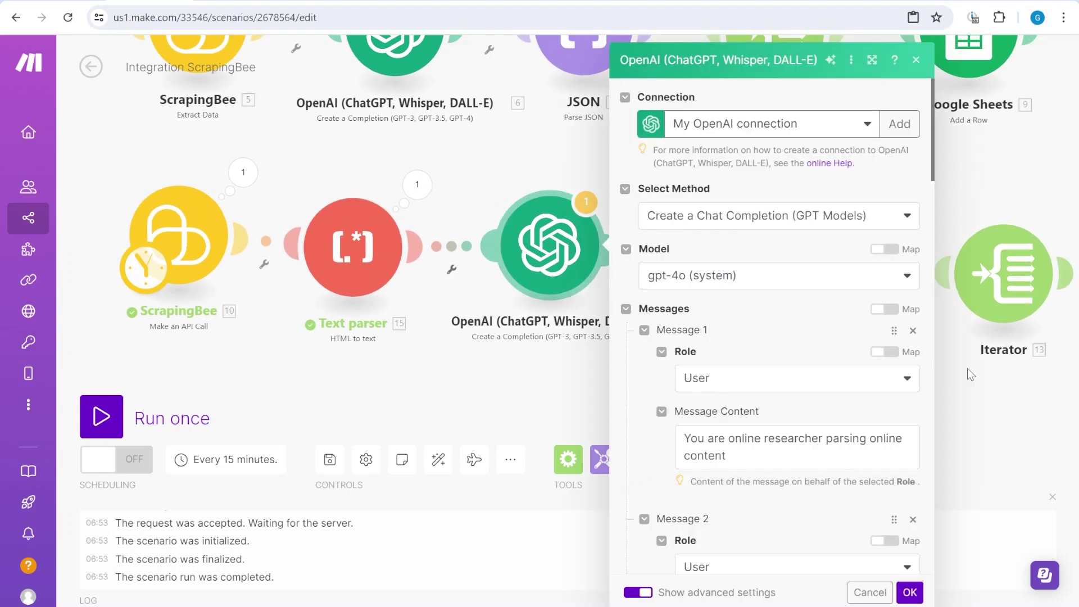
{"action": "scroll", "coordinate": [764, 299], "scroll_direction": "down", "scroll_amount": 3}
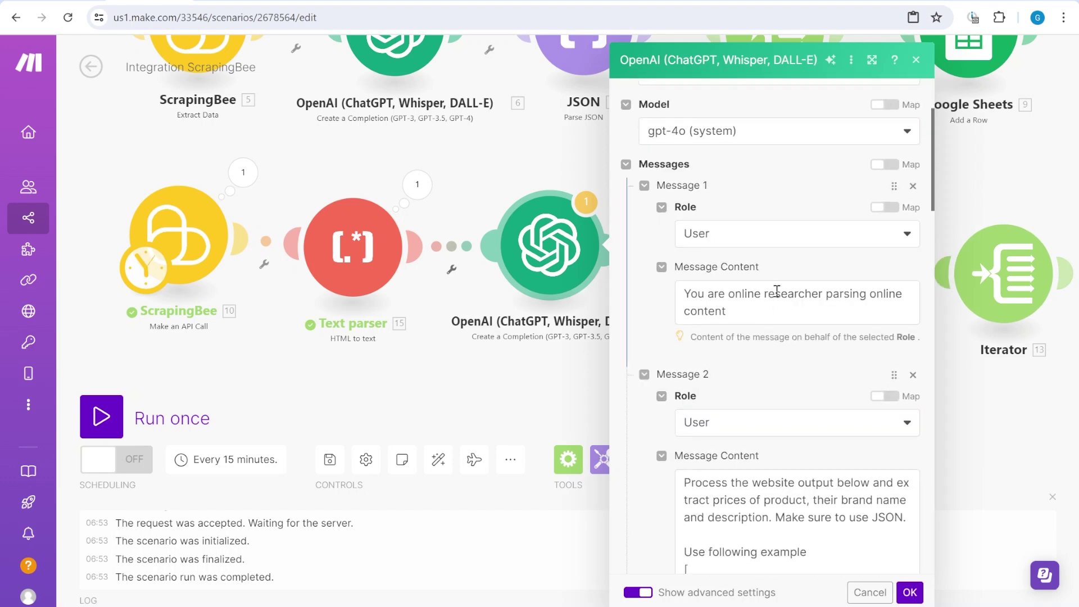
{"action": "scroll", "coordinate": [765, 244], "scroll_direction": "up", "scroll_amount": 3}
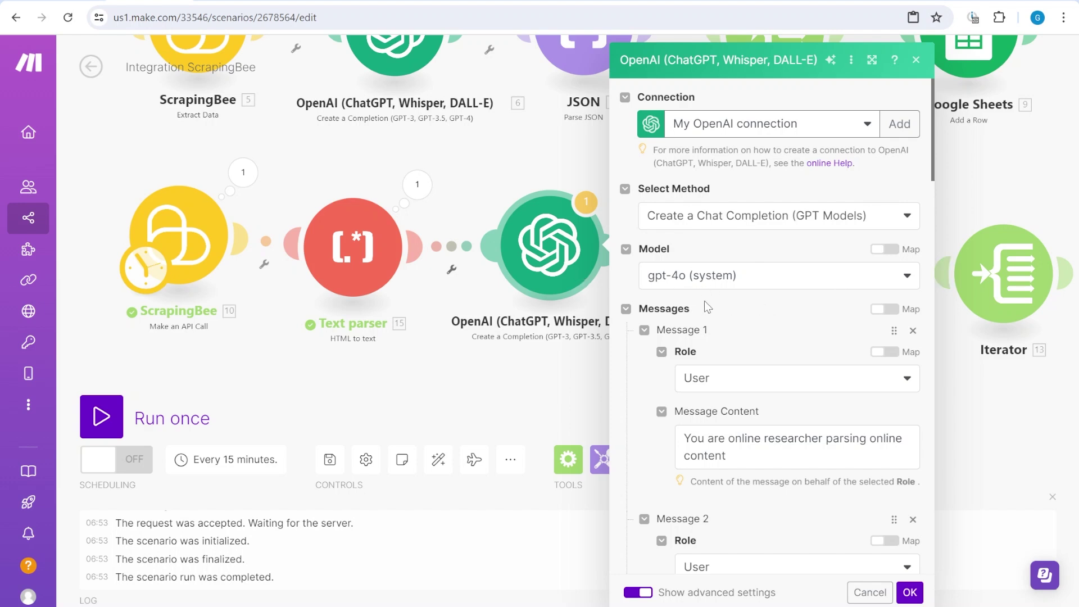
{"action": "scroll", "coordinate": [748, 306], "scroll_direction": "down", "scroll_amount": 1}
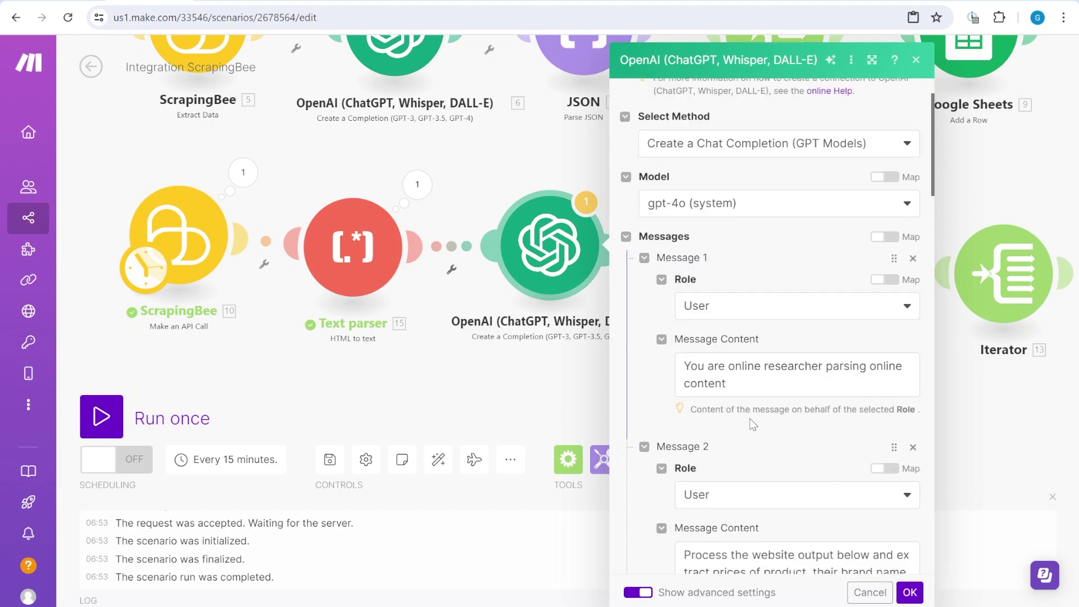
{"action": "scroll", "coordinate": [742, 374], "scroll_direction": "down", "scroll_amount": 1}
{"action": "left_click", "coordinate": [739, 239]}
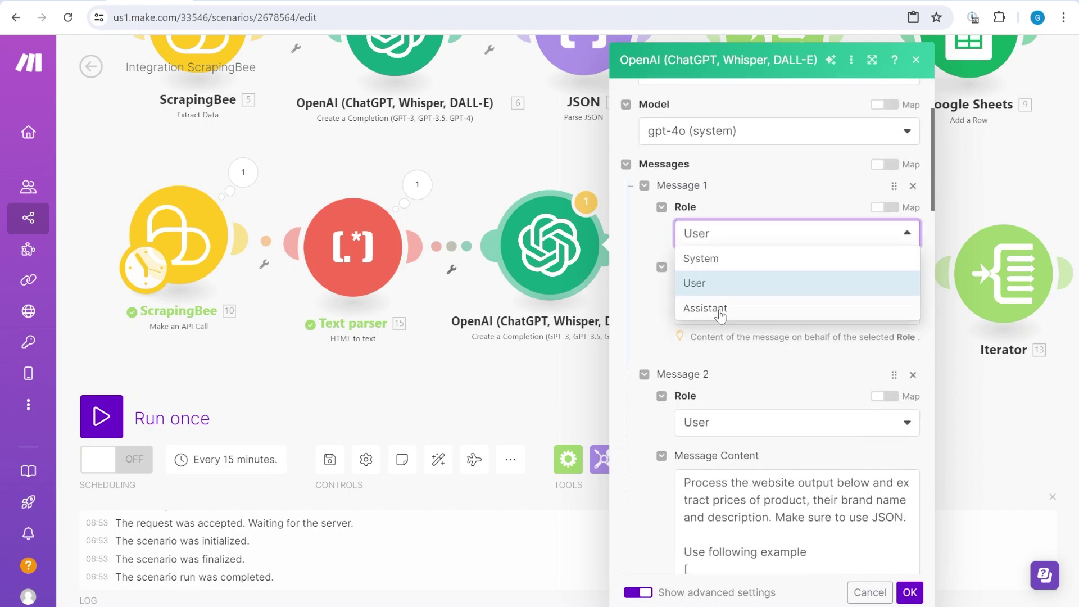
{"action": "left_click", "coordinate": [722, 308]}
{"action": "left_click", "coordinate": [707, 248]}
{"action": "left_click", "coordinate": [753, 252]}
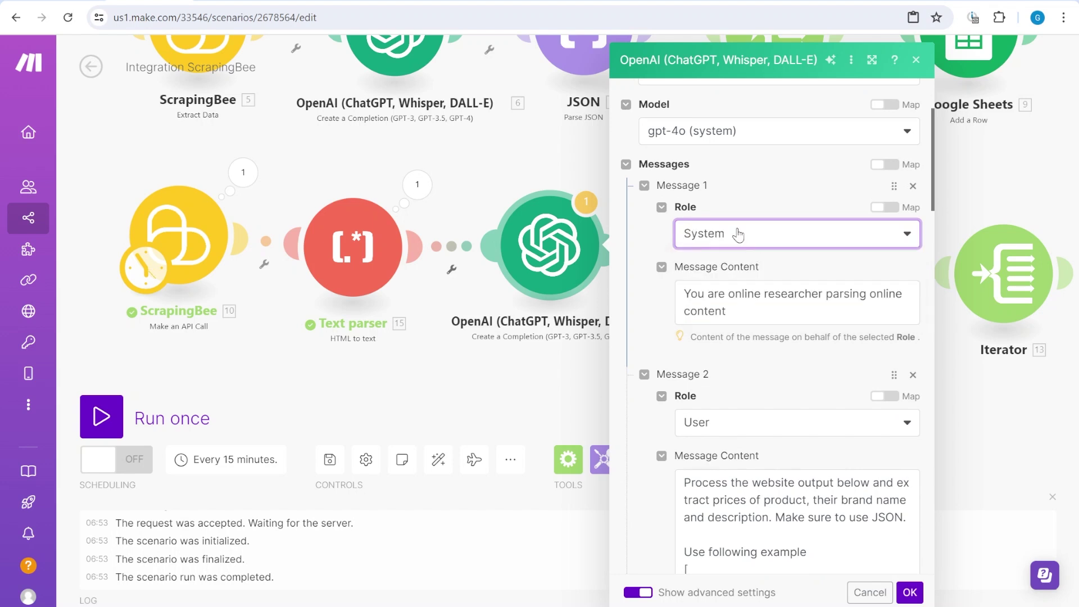
- Review the prompt texts of Messages 1, 2 and 3 in the copied OpenAI module
{"action": "triple_click", "coordinate": [757, 315]}
{"action": "left_click", "coordinate": [833, 299]}
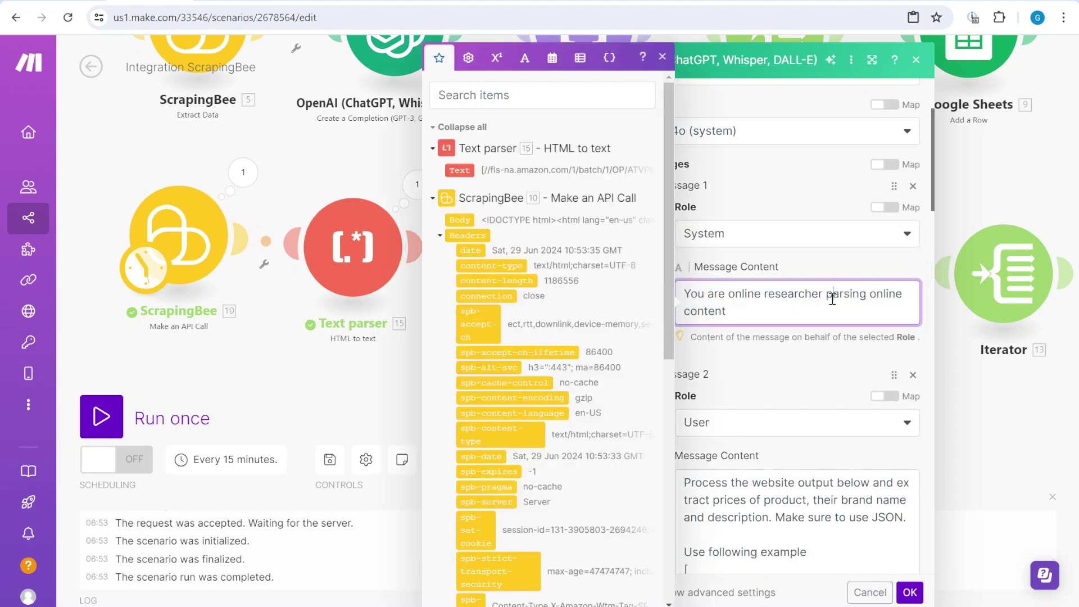
{"action": "left_click", "coordinate": [872, 274]}
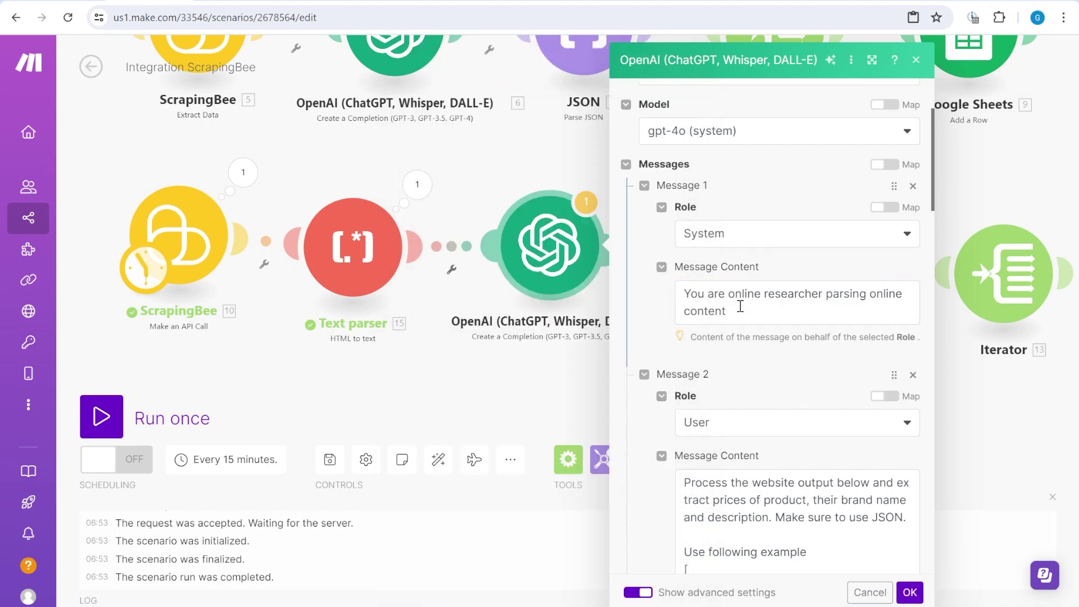
{"action": "scroll", "coordinate": [742, 307], "scroll_direction": "down", "scroll_amount": 2}
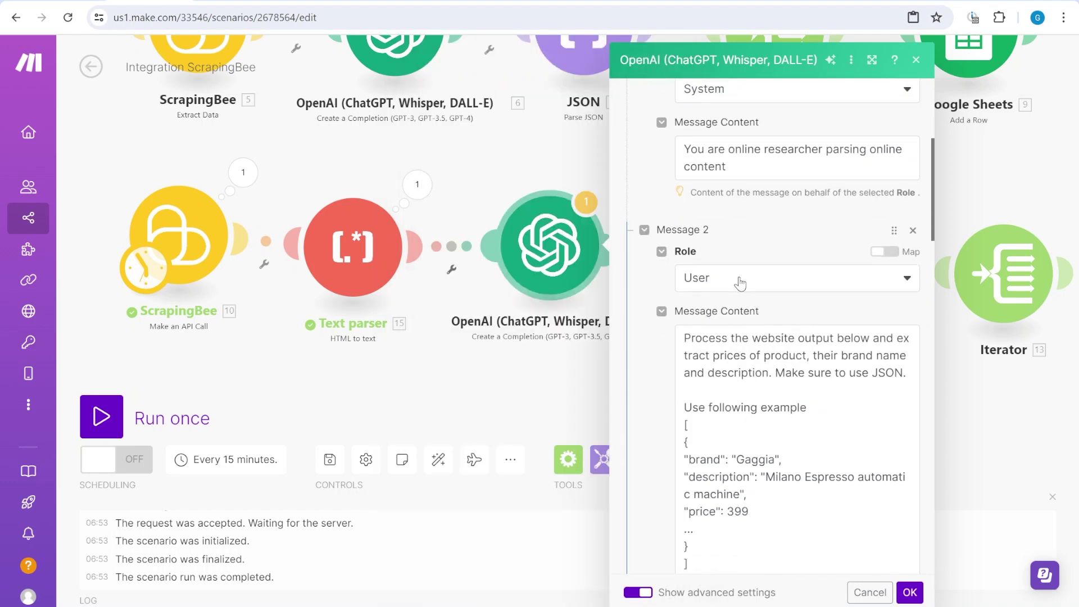
{"action": "scroll", "coordinate": [771, 391], "scroll_direction": "down", "scroll_amount": 1}
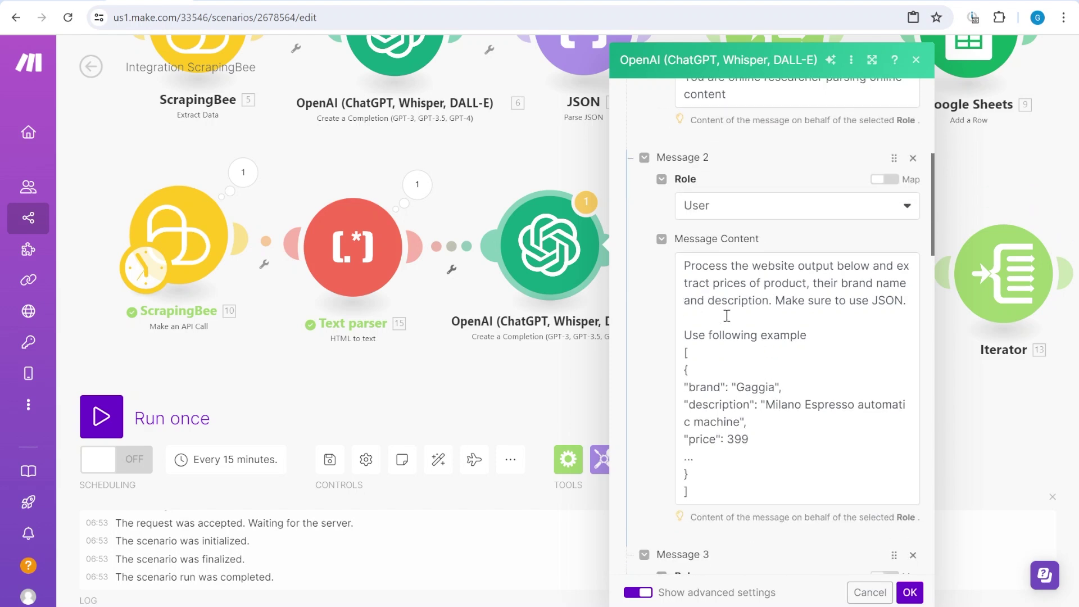
{"action": "left_click_drag", "start_coordinate": [685, 270], "coordinate": [926, 309]}
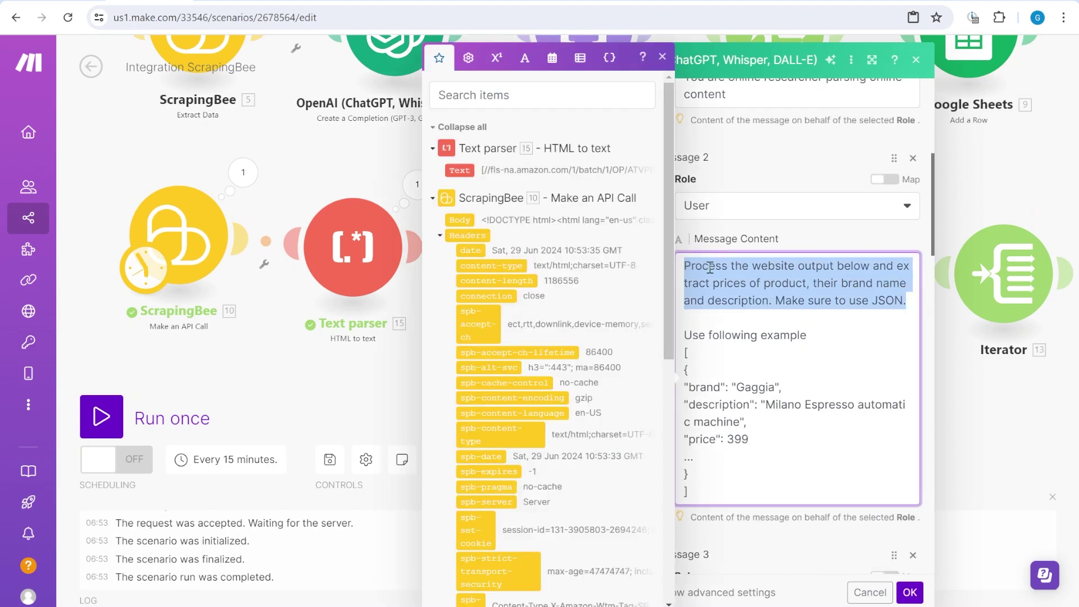
{"action": "left_click", "coordinate": [784, 272]}
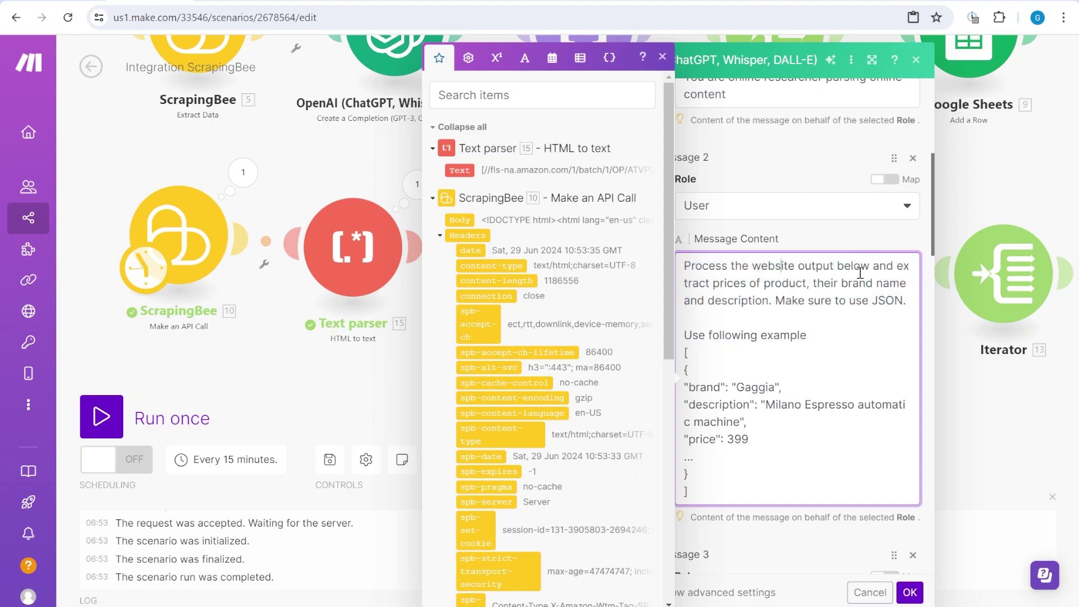
{"action": "scroll", "coordinate": [802, 547], "scroll_direction": "down", "scroll_amount": 3}
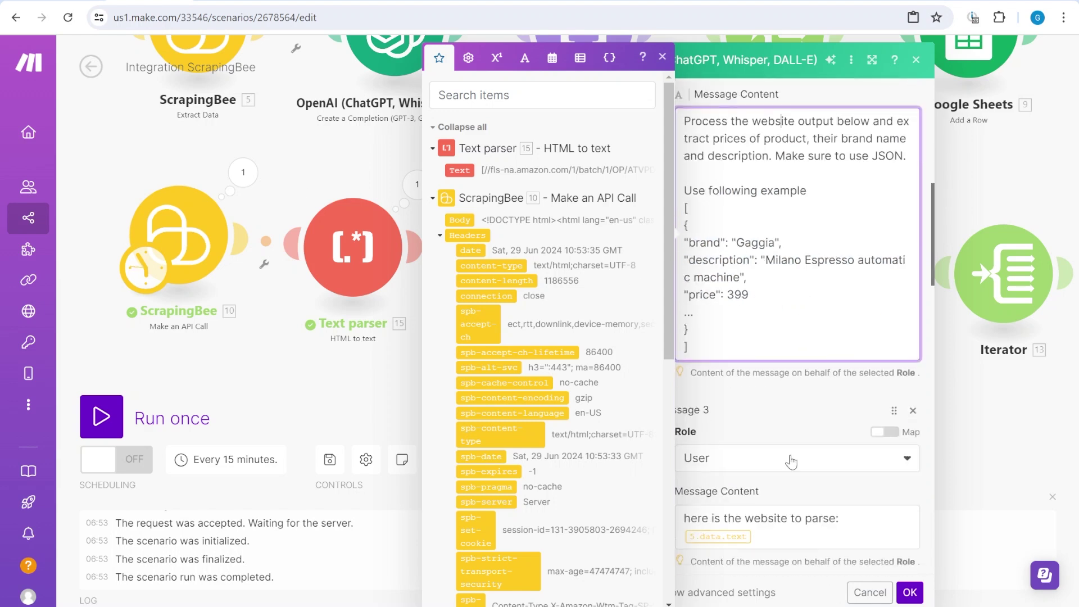
- Reword Message 2's prompt so the extraction list ends with ", description and URL of the product"
{"action": "scroll", "coordinate": [818, 328], "scroll_direction": "up", "scroll_amount": 3}
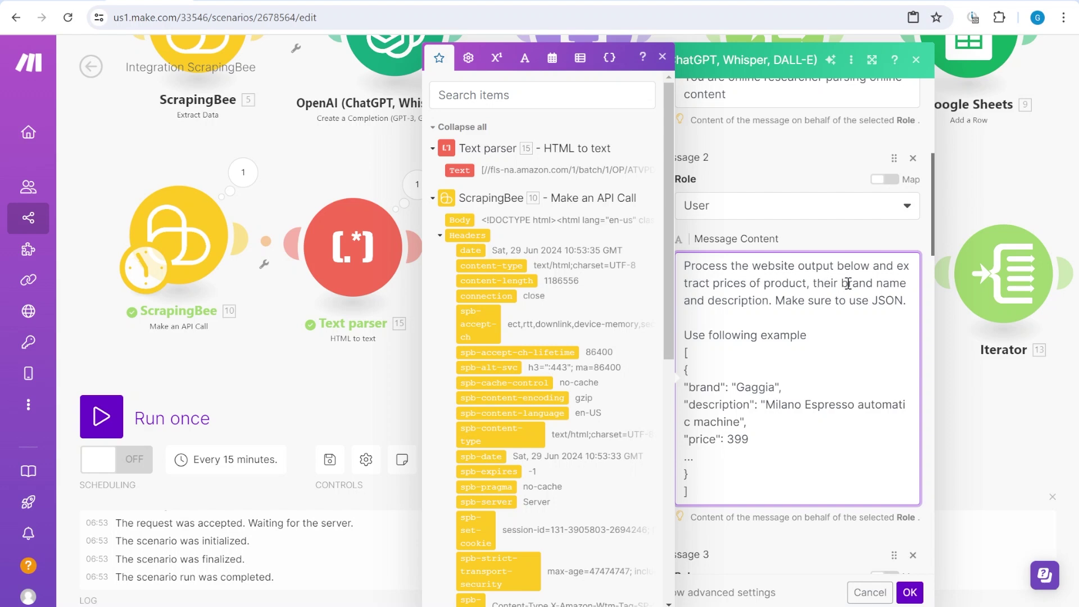
{"action": "key", "text": "Left"}
{"action": "key", "text": "Left"}
{"action": "key", "text": "shift+Right"}
{"action": "key", "text": "shift+Right"}
{"action": "key", "text": "shift+Right"}
{"action": "type", "text": ", description and url of the product"}
{"action": "double_click", "coordinate": [786, 301]}
{"action": "type", "text": "URL"}
{"action": "left_click_drag", "start_coordinate": [879, 302], "coordinate": [882, 326]}
{"action": "double_click", "coordinate": [780, 315]}
- Add a "url" line after the description in Message 2's JSON example, using the Amazon link of the La Pavoni PCW-16 Professional machine
{"action": "scroll", "coordinate": [777, 377], "scroll_direction": "down", "scroll_amount": 3}
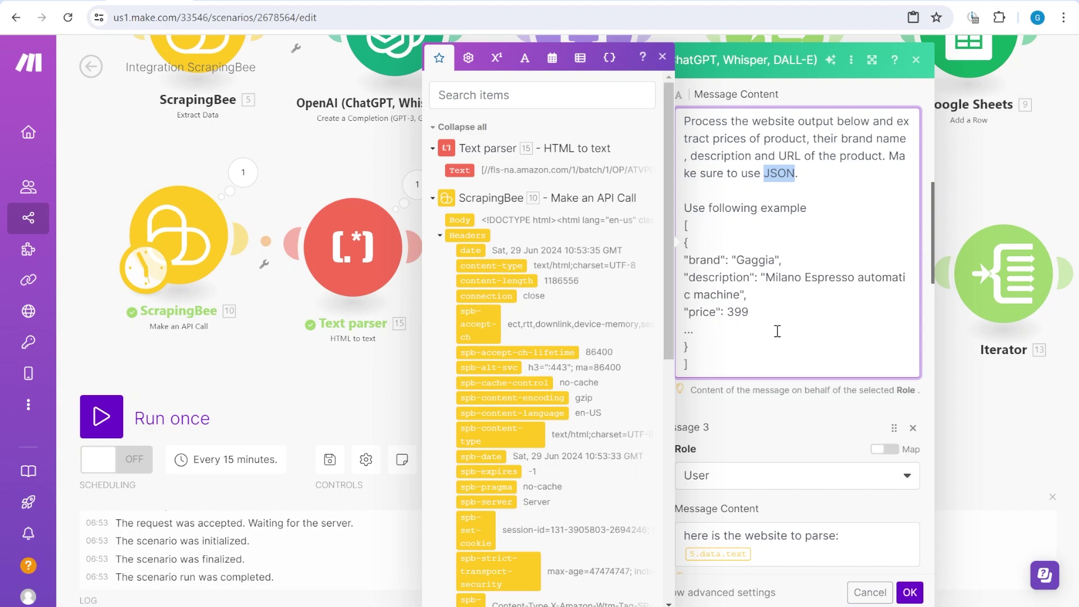
{"action": "left_click", "coordinate": [765, 290]}
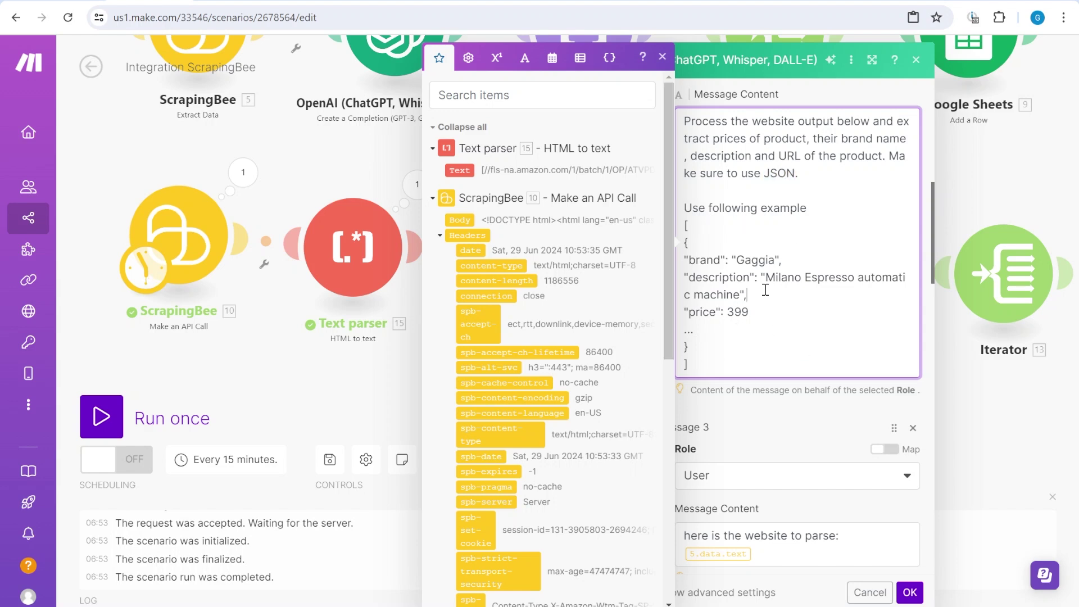
{"action": "key", "text": "Return"}
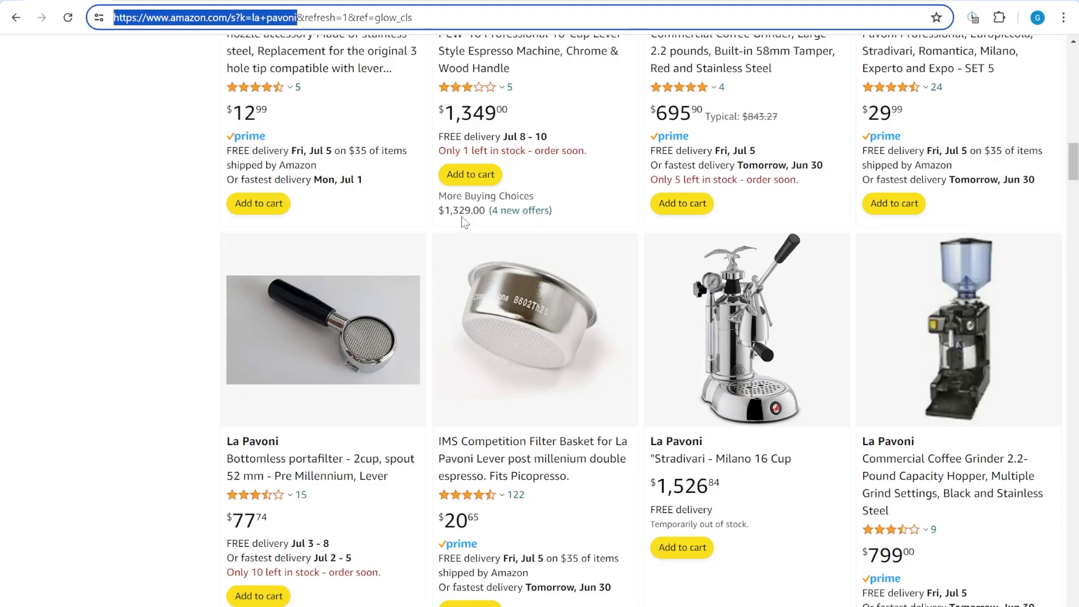
{"action": "scroll", "coordinate": [473, 163], "scroll_direction": "up", "scroll_amount": 2}
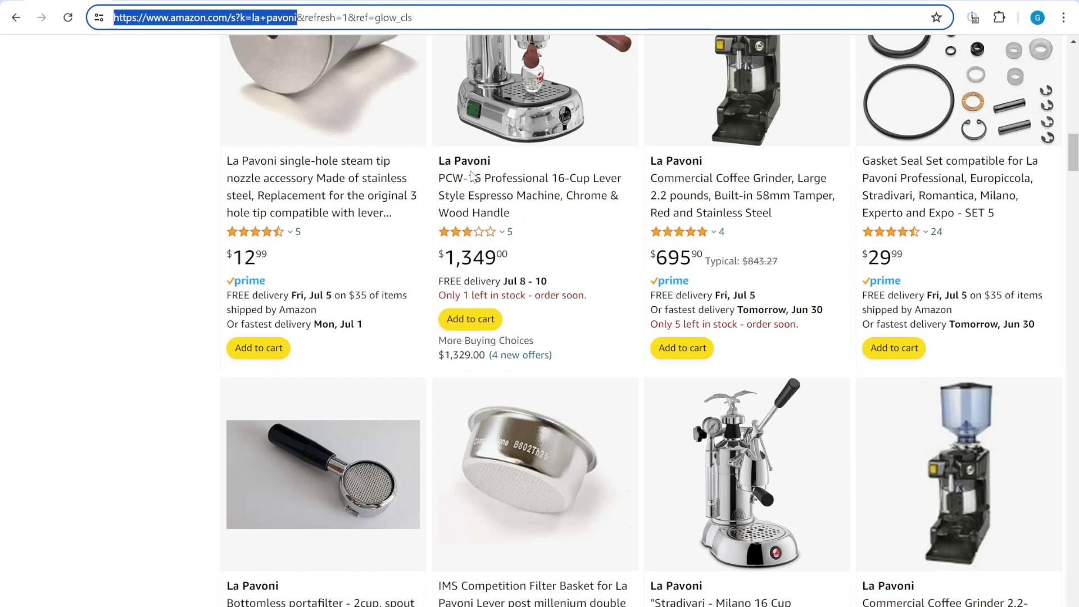
{"action": "left_click", "coordinate": [481, 185]}
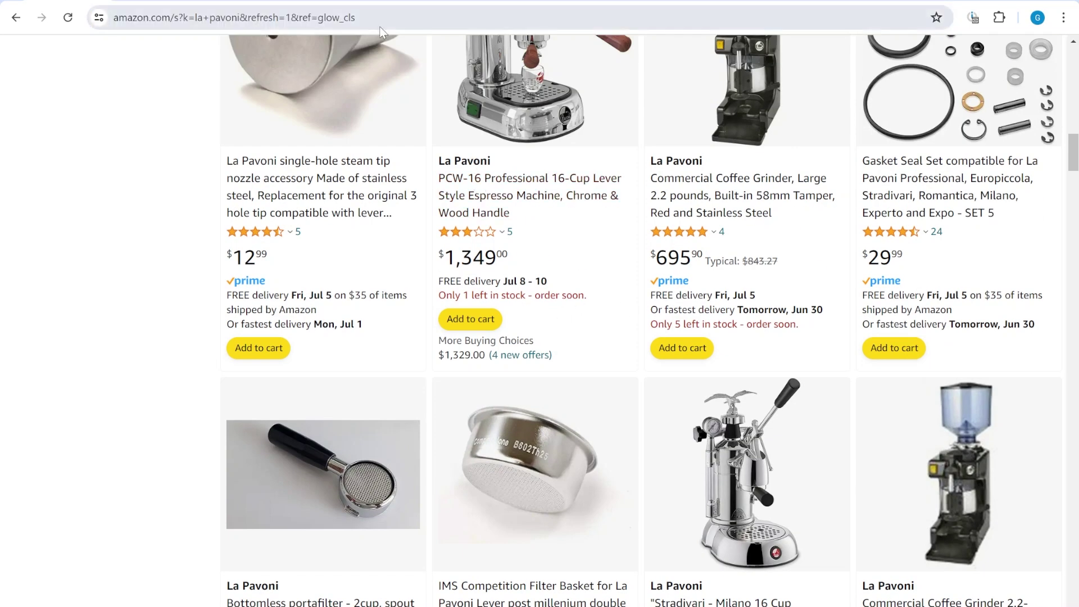
{"action": "left_click", "coordinate": [152, 2]}
{"action": "key", "text": "ctrl+v"}
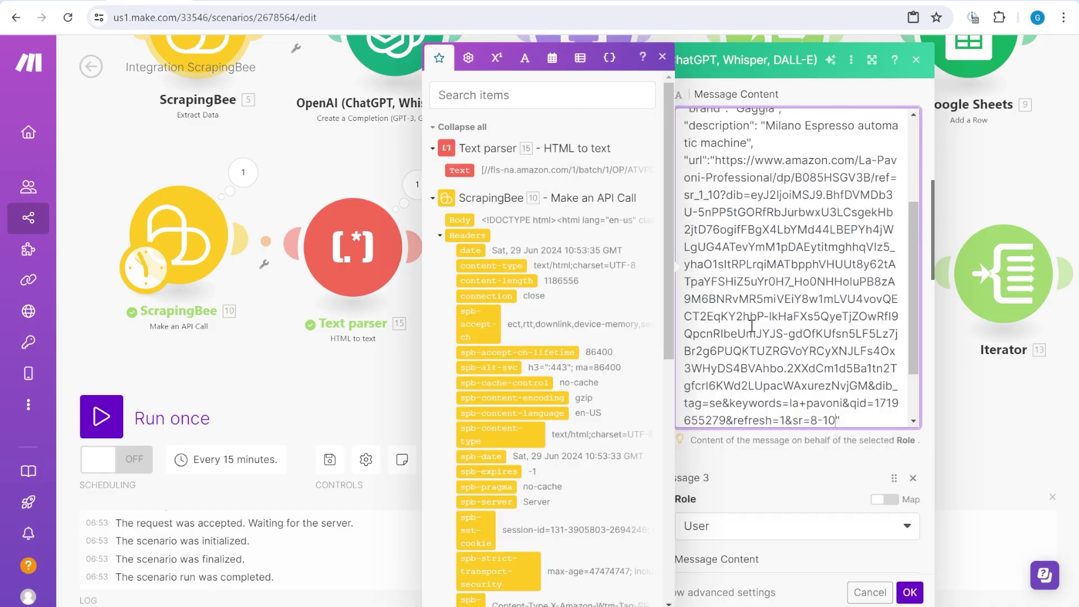
- Trim the example URL's query string so the link ends at "ref=sr_1_10"
{"action": "left_click_drag", "start_coordinate": [836, 423], "coordinate": [727, 196]}
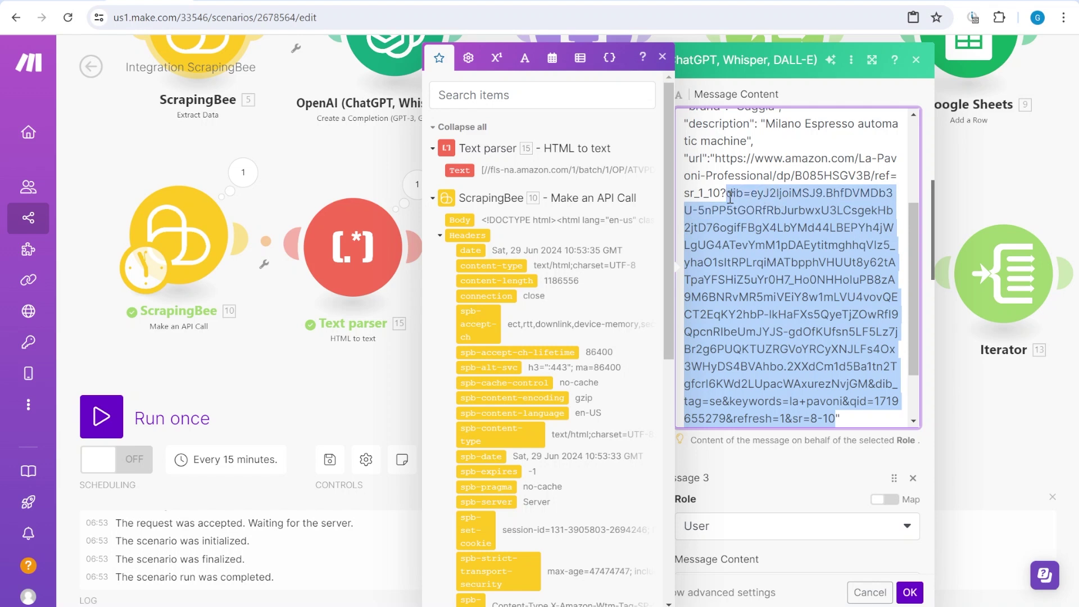
{"action": "key", "text": "BackSpace"}
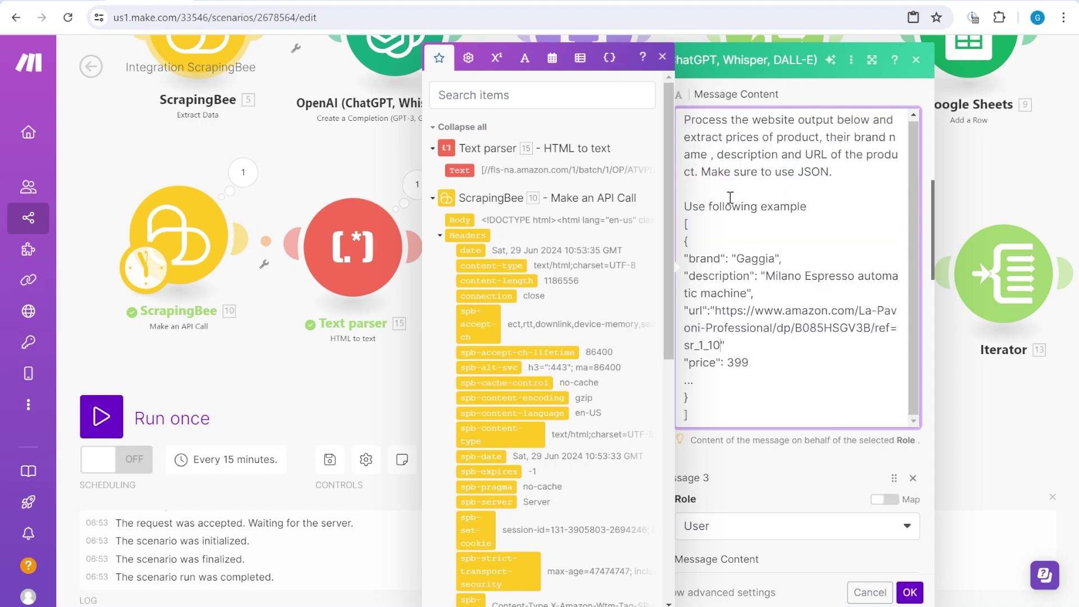
{"action": "left_click_drag", "start_coordinate": [715, 311], "coordinate": [720, 352]}
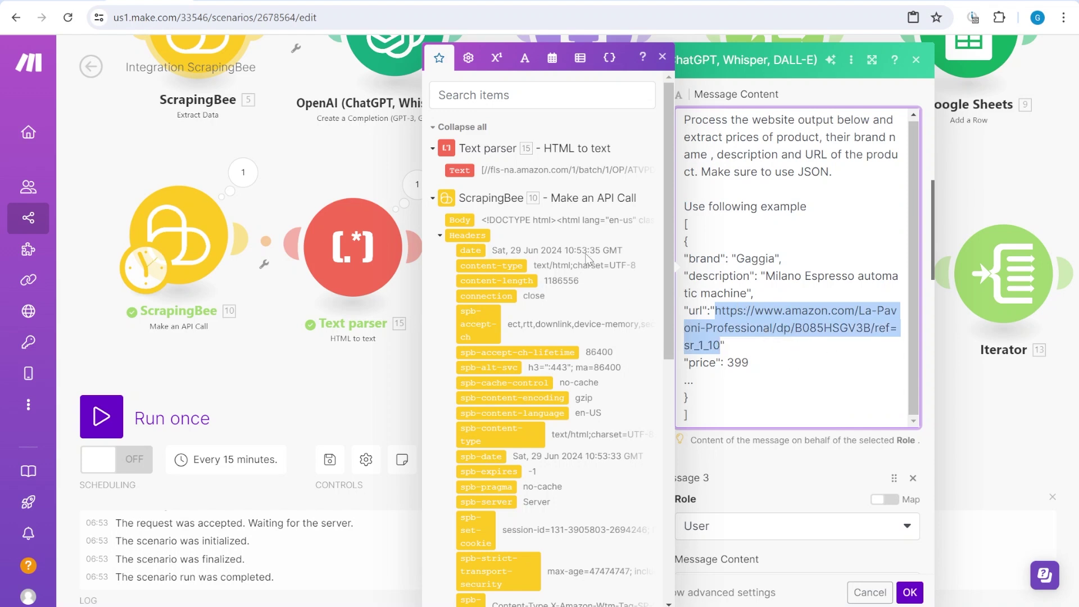
- Switch to the Coffee machine search spreadsheet, select the existing product rows from row 2 down and open the row actions
{"action": "left_click", "coordinate": [216, 3]}
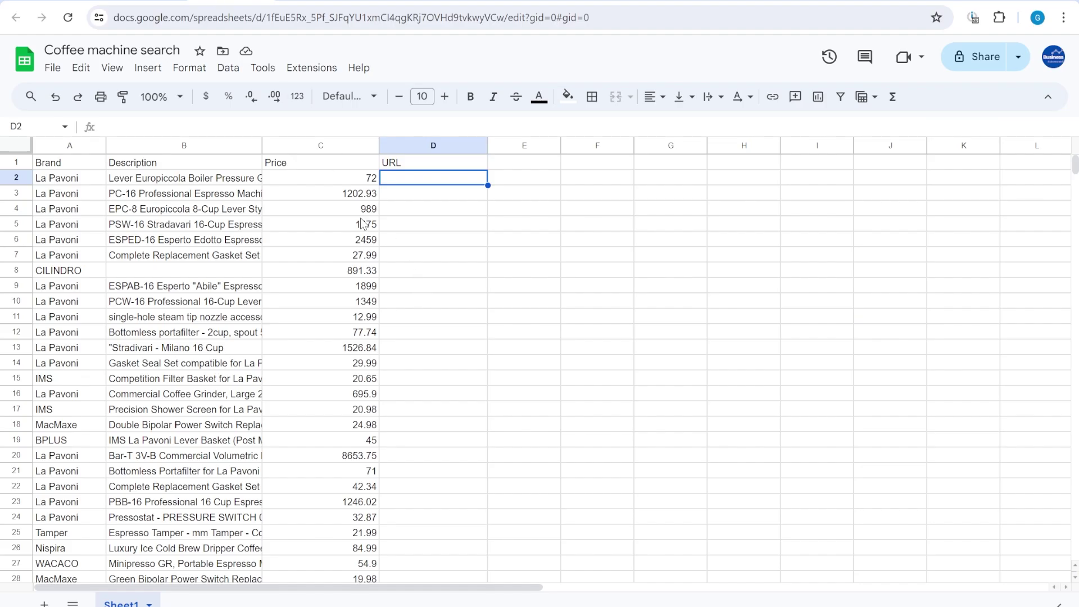
{"action": "left_click", "coordinate": [17, 178]}
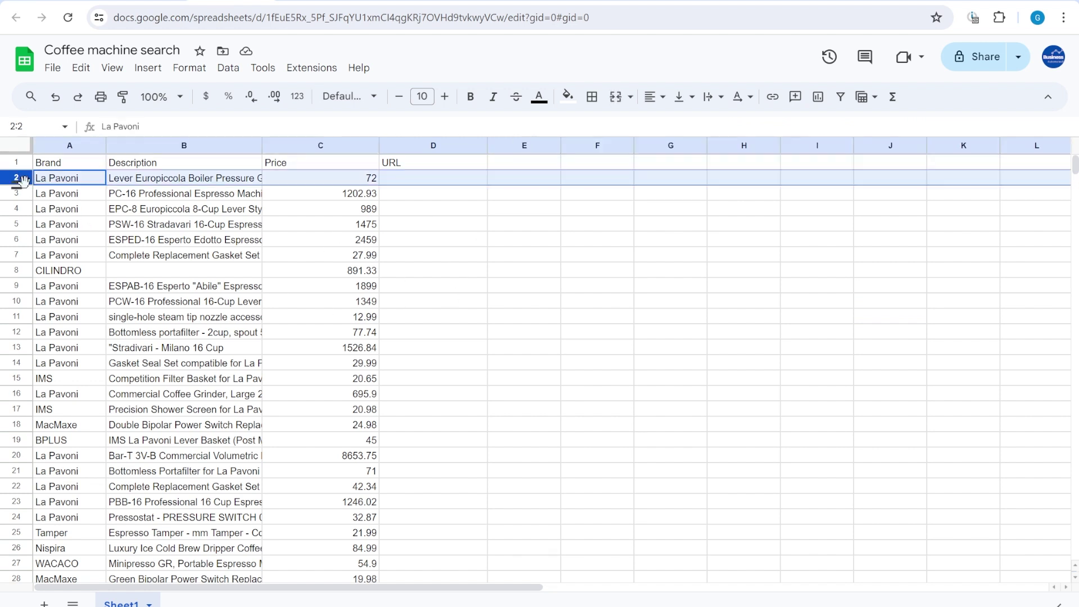
{"action": "scroll", "coordinate": [289, 333], "scroll_direction": "down", "scroll_amount": 20}
{"action": "right_click", "coordinate": [14, 424]}
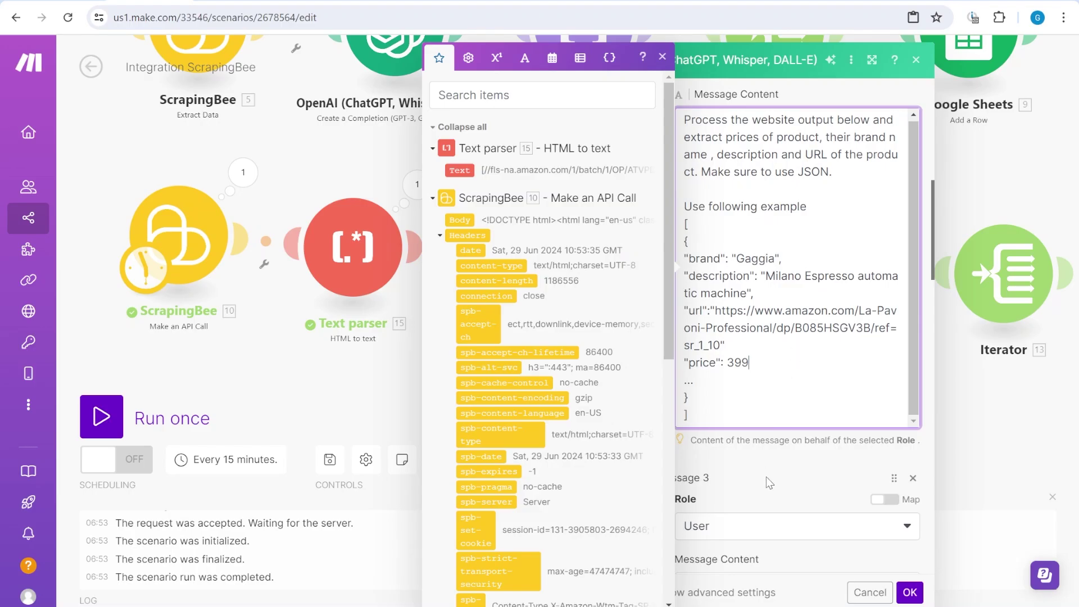
- In Message 3, replace the old 5.data.text variable with the Text parser's Text output and save the OpenAI module
{"action": "left_click", "coordinate": [767, 477]}
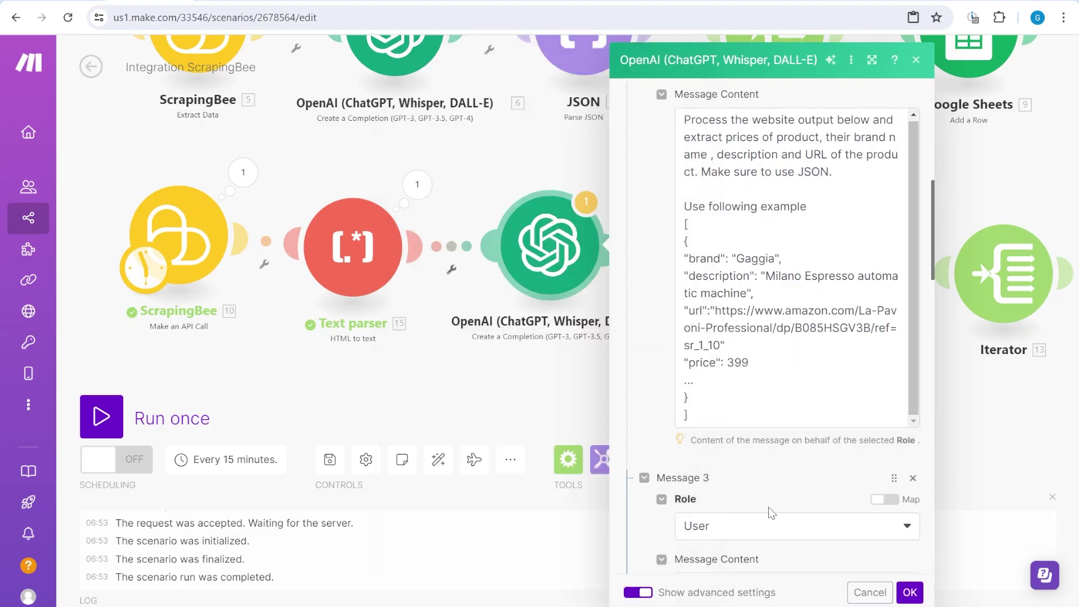
{"action": "scroll", "coordinate": [771, 520], "scroll_direction": "down", "scroll_amount": 5}
{"action": "left_click", "coordinate": [789, 312]}
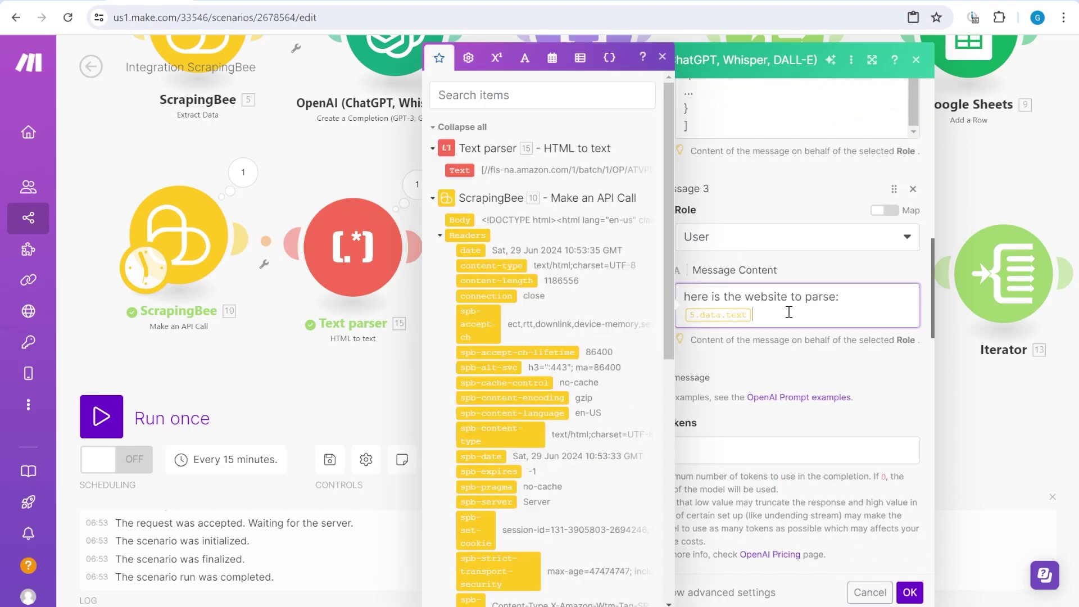
{"action": "key", "text": "BackSpace"}
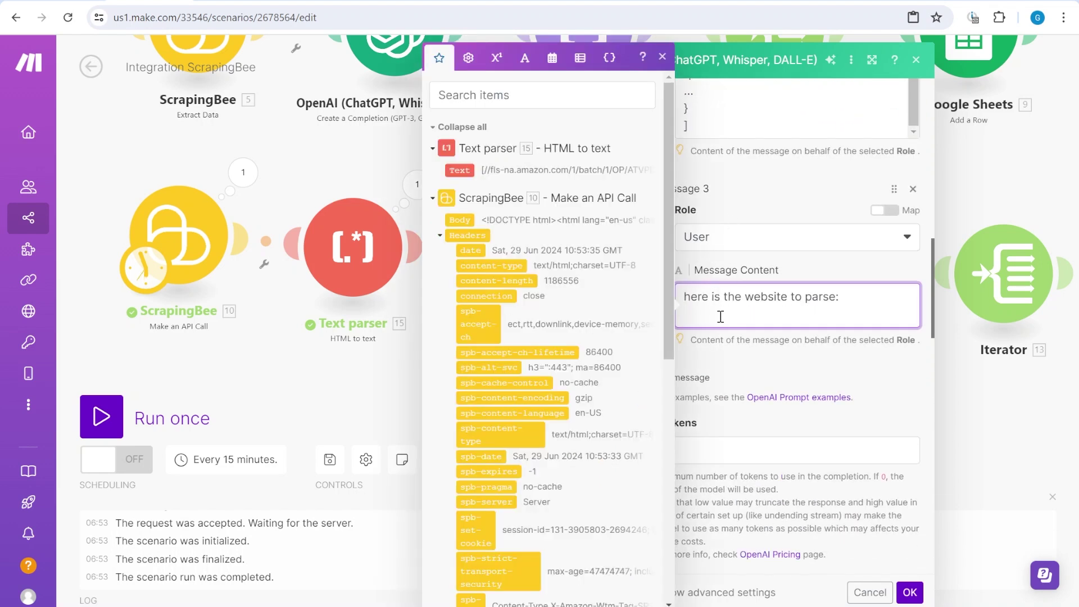
{"action": "scroll", "coordinate": [751, 296], "scroll_direction": "up", "scroll_amount": 5}
{"action": "scroll", "coordinate": [820, 554], "scroll_direction": "down", "scroll_amount": 3}
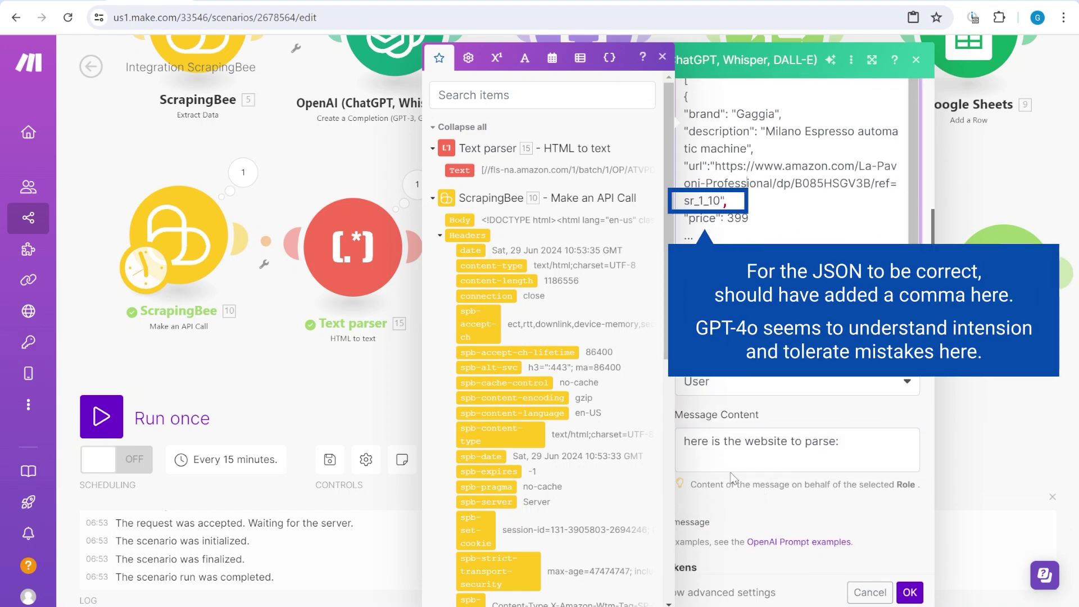
{"action": "left_click", "coordinate": [460, 171]}
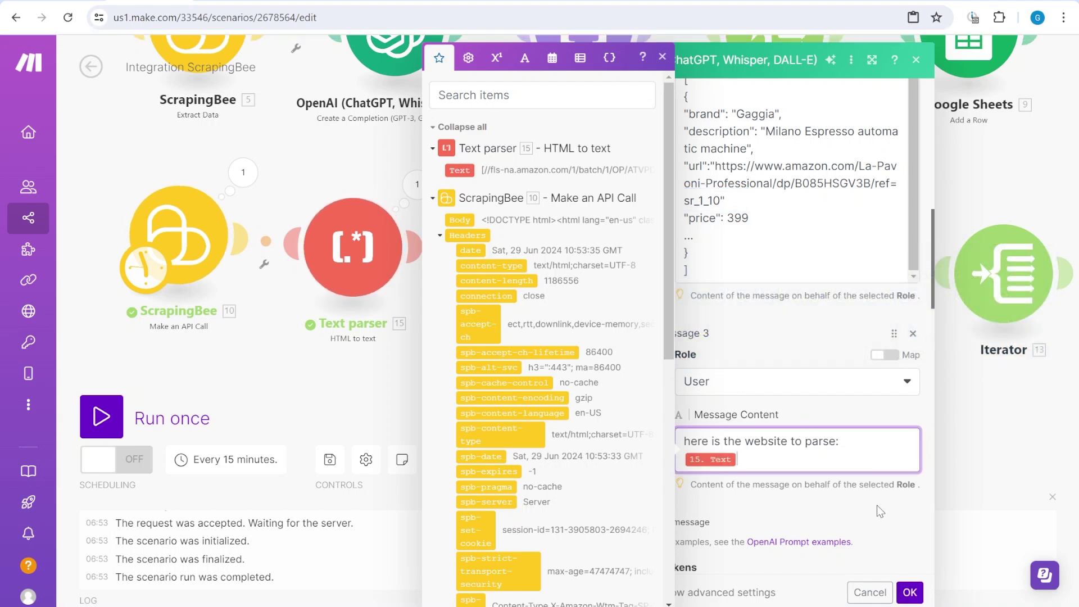
{"action": "left_click", "coordinate": [910, 593]}
- Check the copied OpenAI module's remaining settings, including Max Tokens, Temperature and Response Format, and accept them
{"action": "left_click_drag", "start_coordinate": [930, 332], "coordinate": [738, 263]}
{"action": "left_click_drag", "start_coordinate": [633, 210], "coordinate": [599, 178]}
{"action": "scroll", "coordinate": [517, 416], "scroll_direction": "up", "scroll_amount": 2}
{"action": "scroll", "coordinate": [517, 416], "scroll_direction": "left", "scroll_amount": 1}
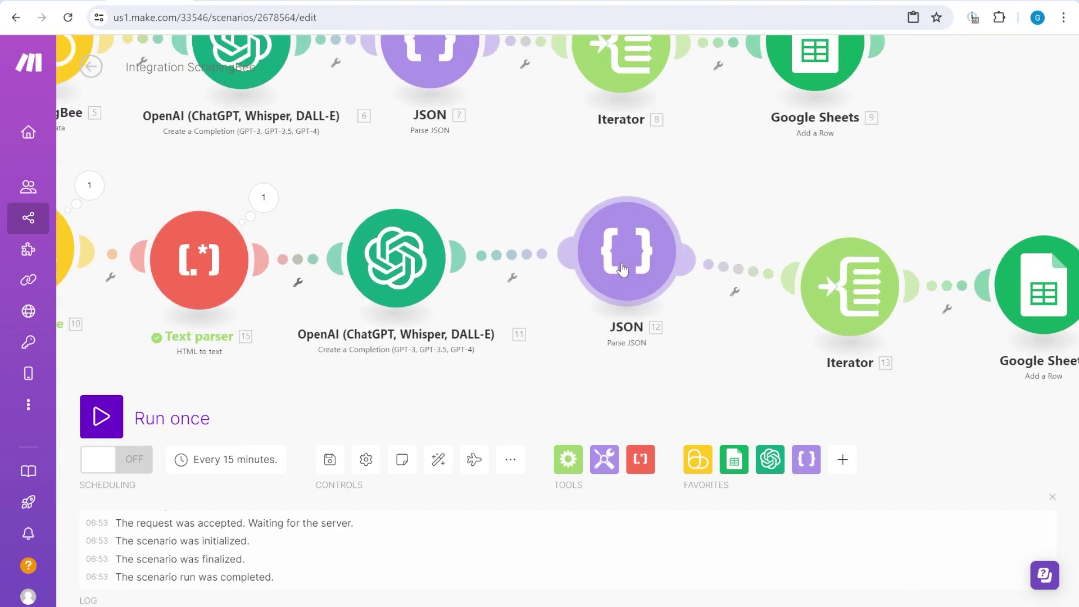
{"action": "left_click", "coordinate": [401, 274]}
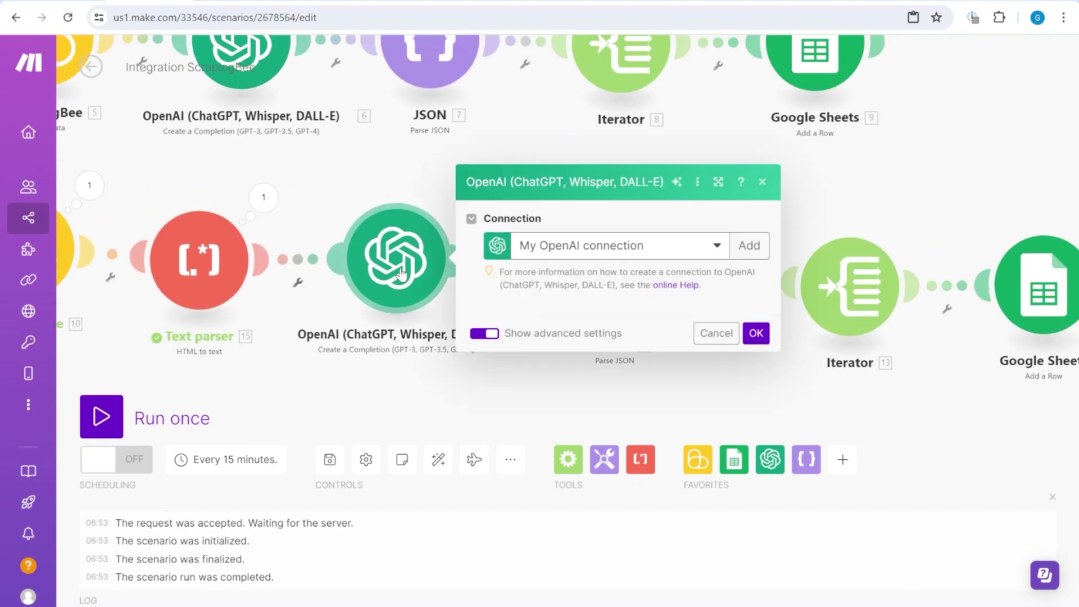
{"action": "scroll", "coordinate": [631, 439], "scroll_direction": "down", "scroll_amount": 5}
{"action": "scroll", "coordinate": [631, 439], "scroll_direction": "down", "scroll_amount": 10}
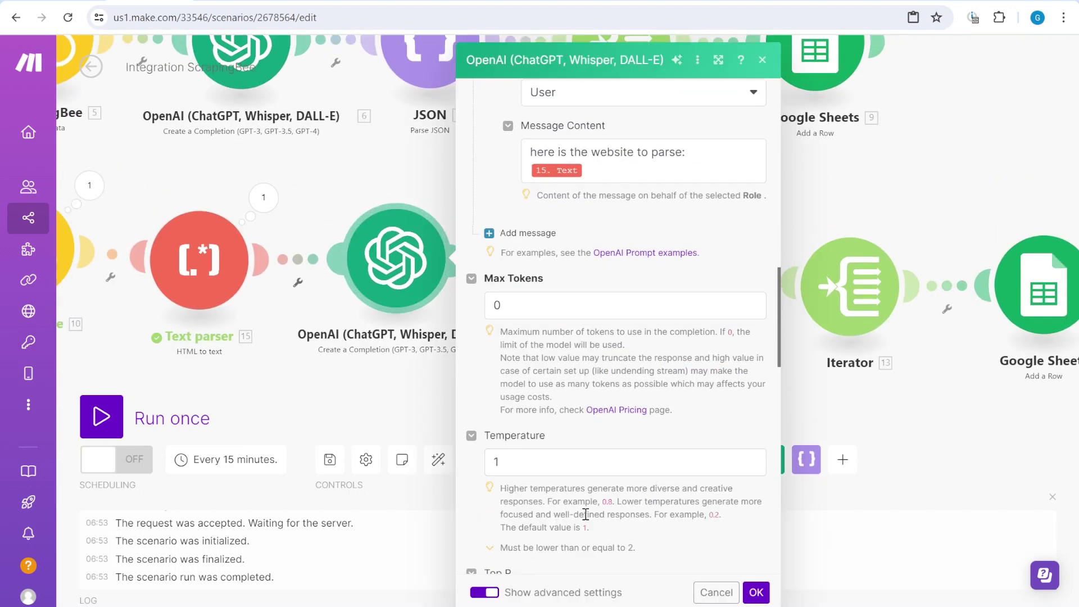
{"action": "scroll", "coordinate": [608, 468], "scroll_direction": "down", "scroll_amount": 6}
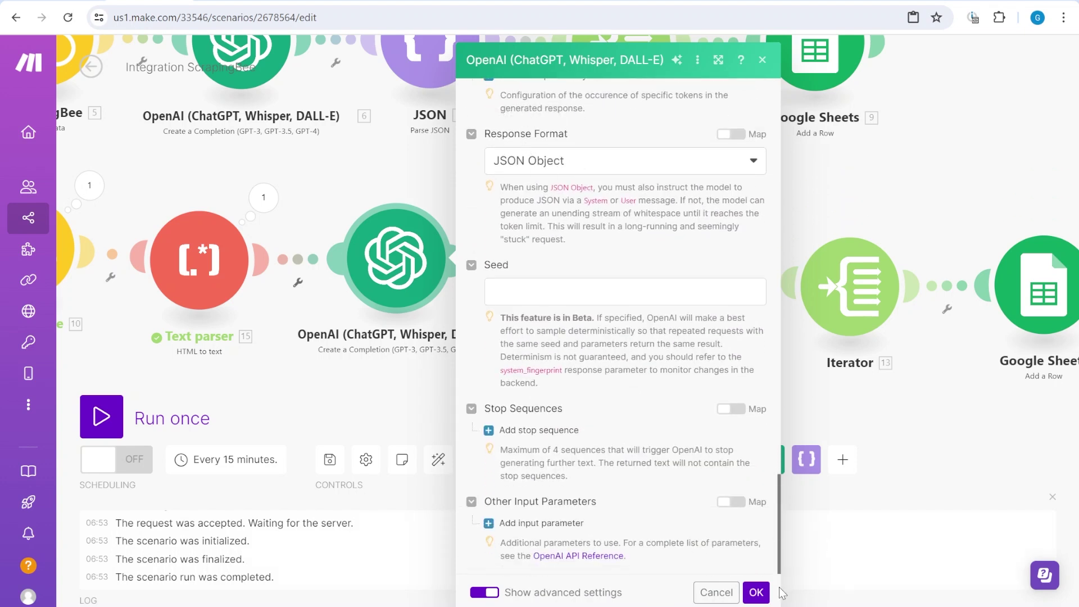
{"action": "left_click", "coordinate": [756, 592]}
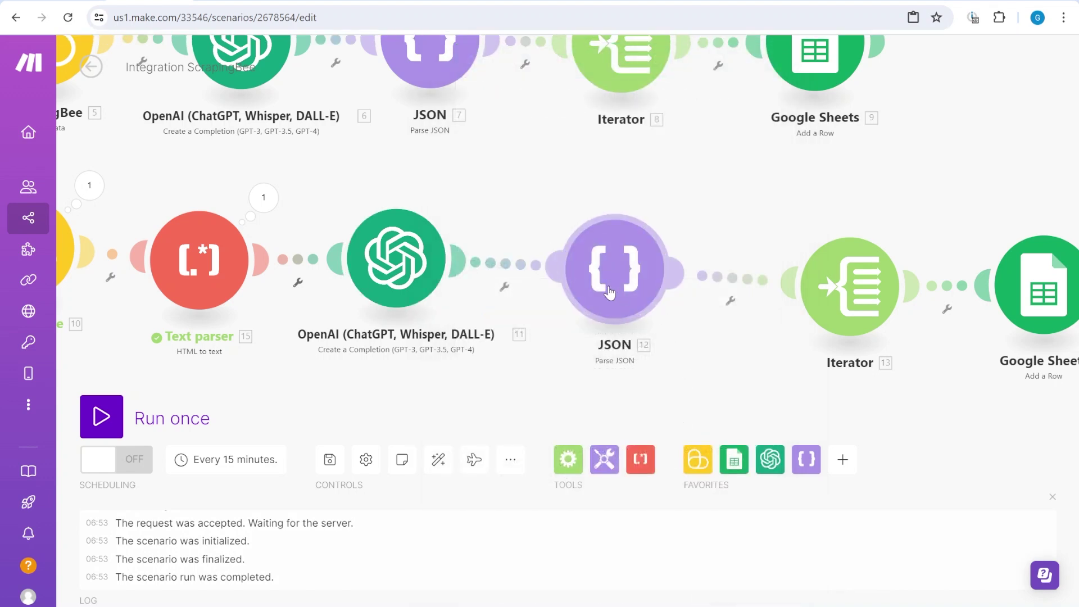
- Check the JSON string mapping in the second chain's JSON module and accept its settings
{"action": "left_click", "coordinate": [610, 292]}
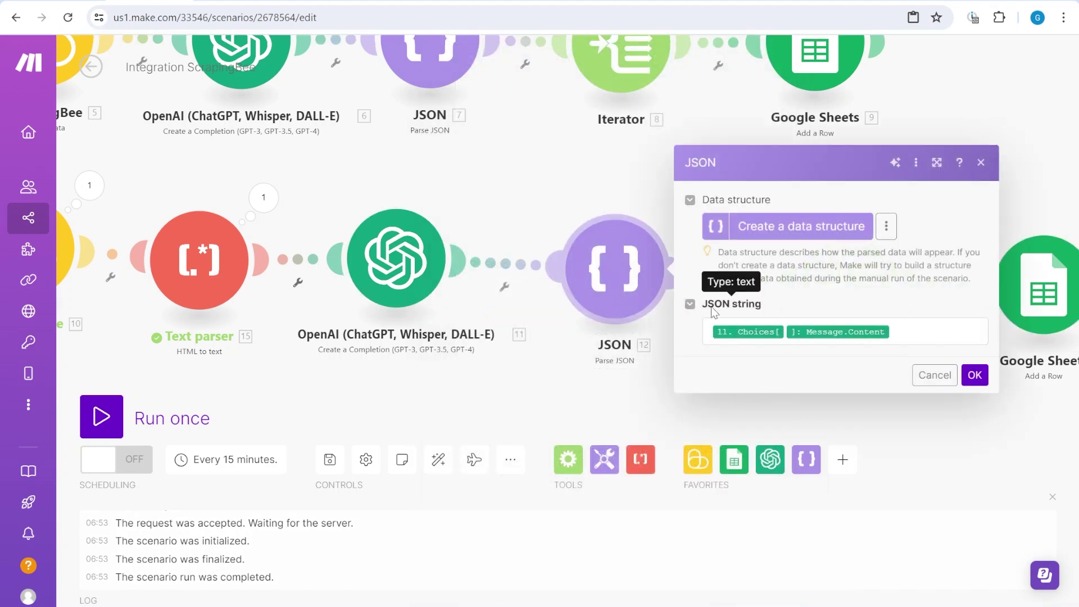
{"action": "left_click_drag", "start_coordinate": [712, 306], "coordinate": [761, 298]}
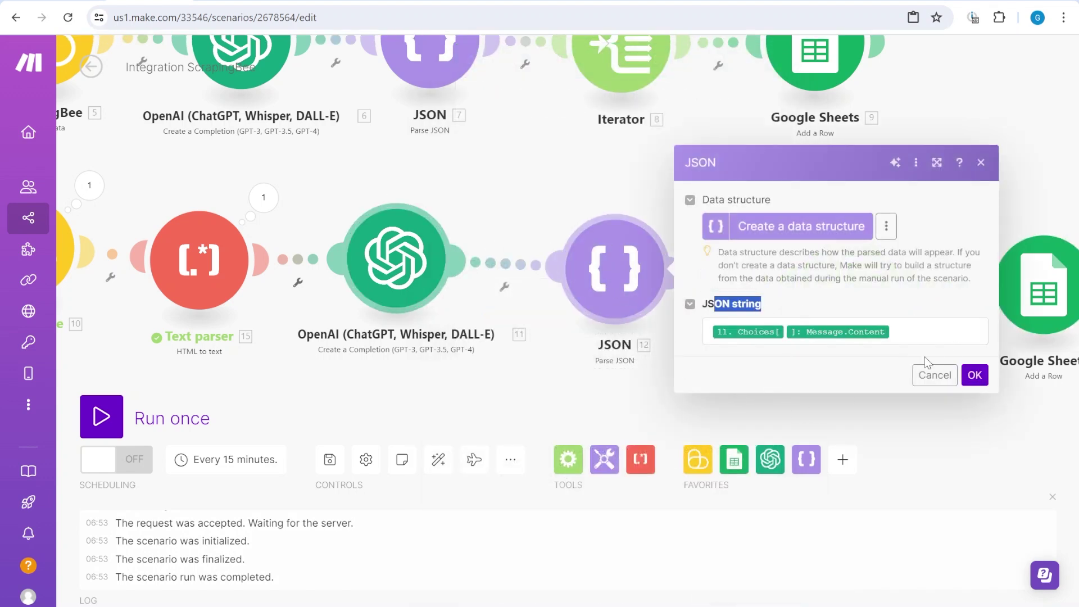
{"action": "left_click", "coordinate": [911, 332]}
{"action": "left_click", "coordinate": [975, 375]}
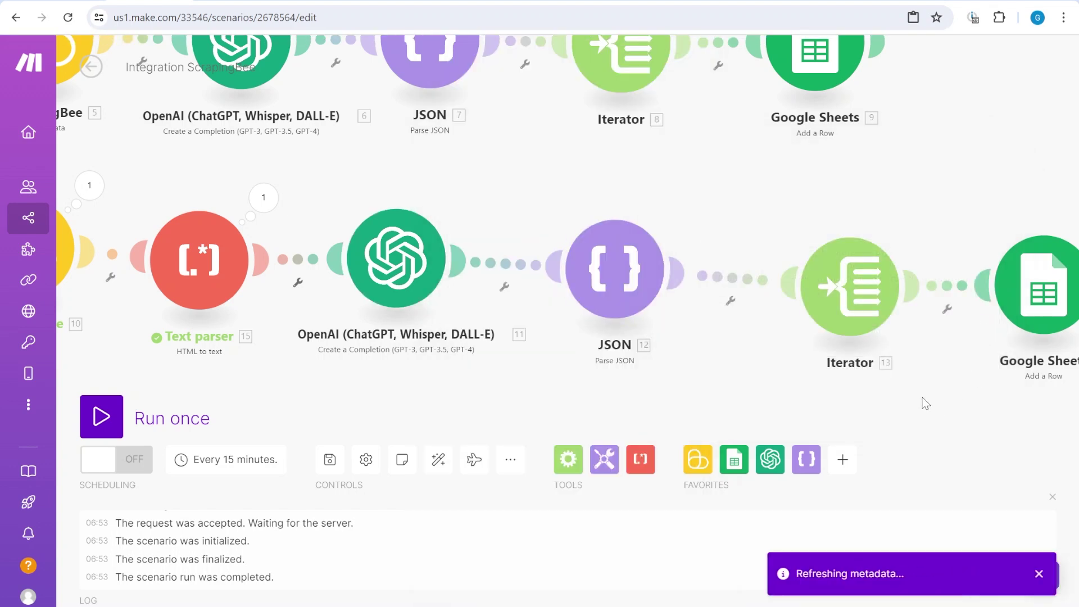
- Unlink the Google Sheets module from the Iterator in the second chain
{"action": "left_click", "coordinate": [750, 236]}
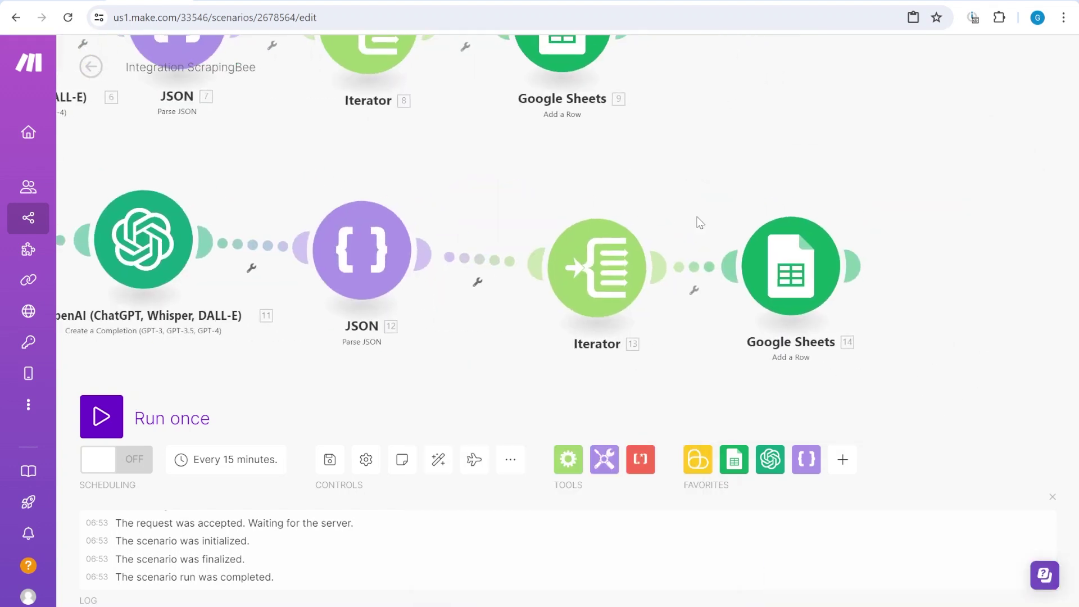
{"action": "left_click", "coordinate": [694, 288]}
{"action": "left_click", "coordinate": [714, 307]}
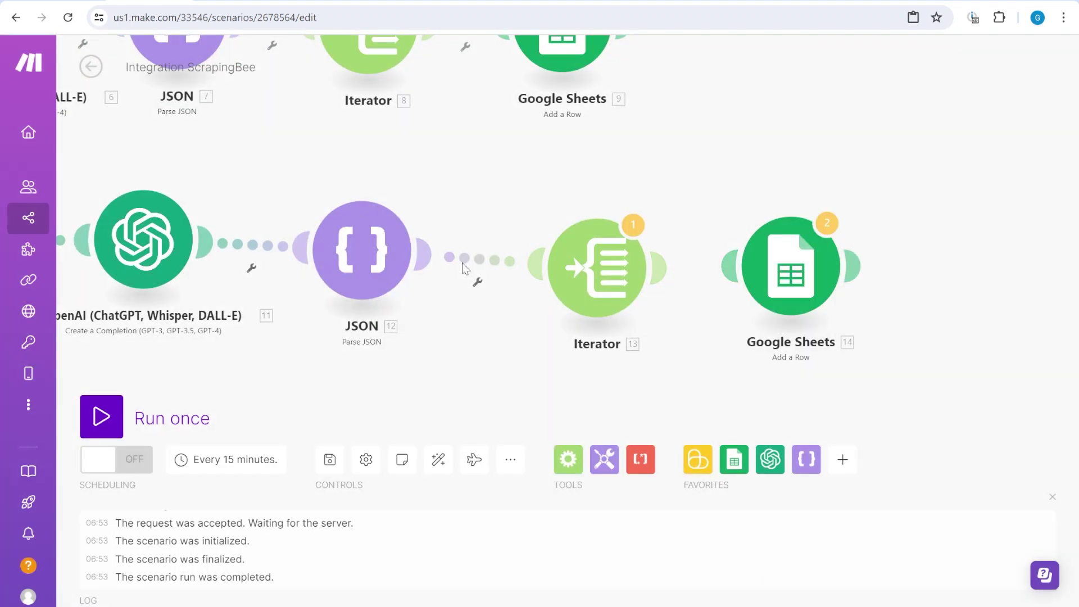
- Check the Array mapping of the second chain's Iterator and the Text parser's output from the last run
{"action": "left_click", "coordinate": [599, 276]}
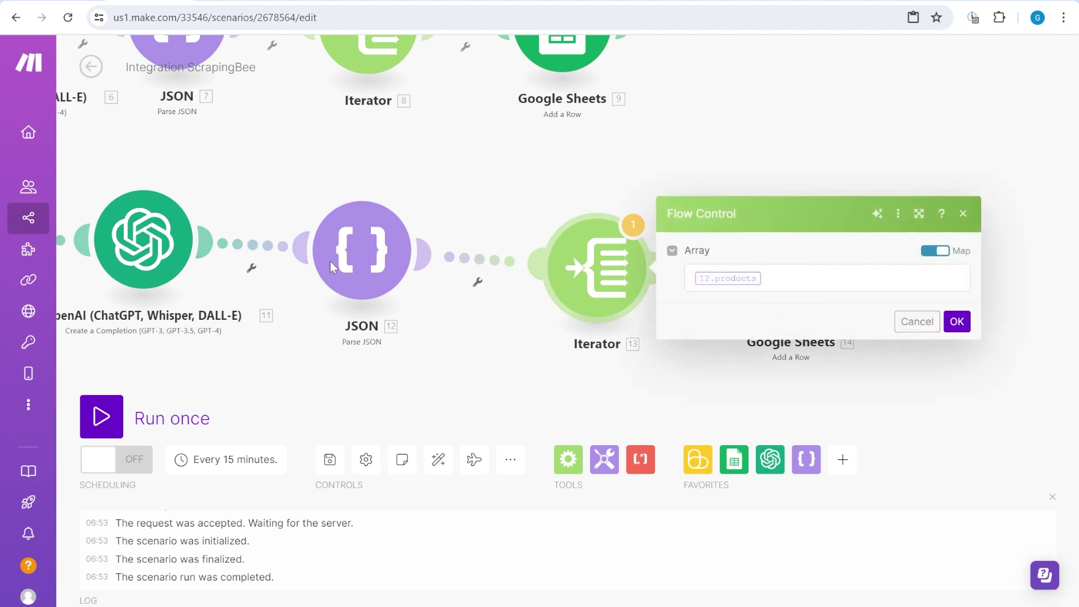
{"action": "left_click", "coordinate": [937, 281]}
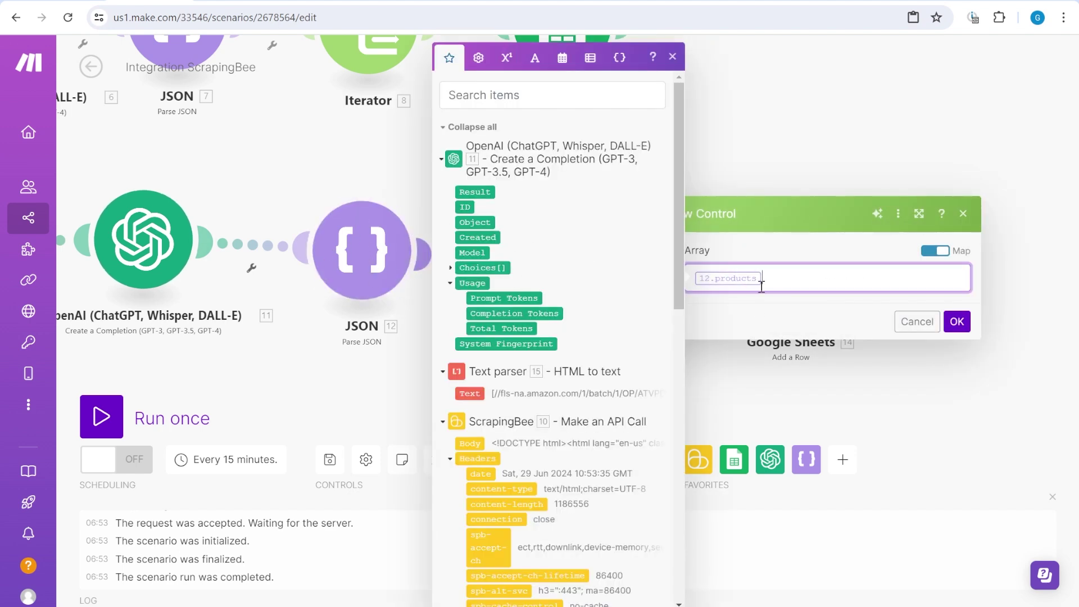
{"action": "left_click_drag", "start_coordinate": [337, 167], "coordinate": [798, 193]}
{"action": "left_click", "coordinate": [526, 181]}
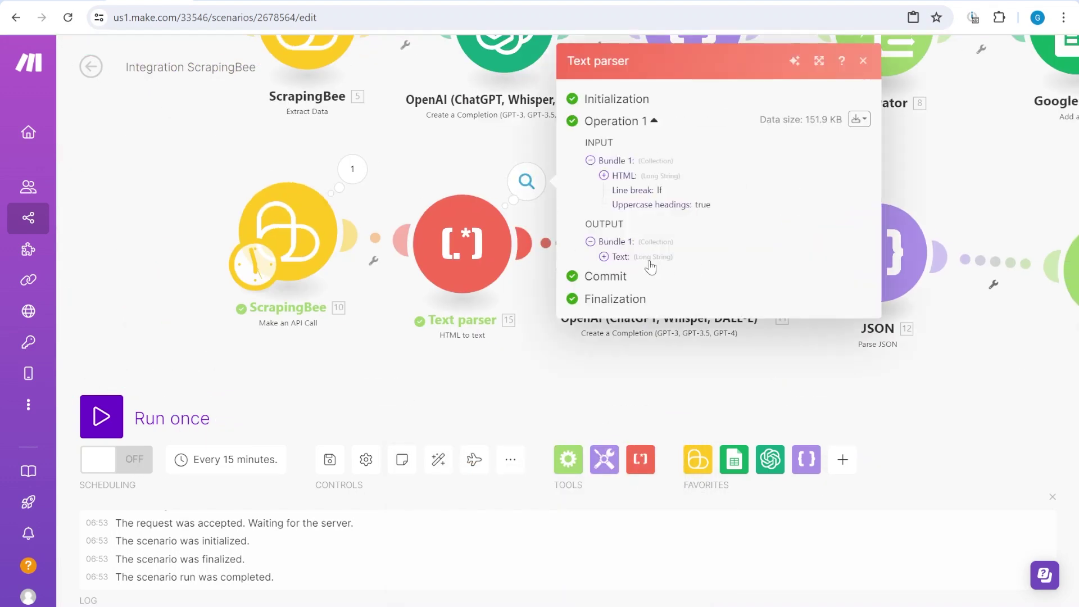
{"action": "left_click", "coordinate": [956, 393]}
{"action": "left_click_drag", "start_coordinate": [956, 393], "coordinate": [554, 355]}
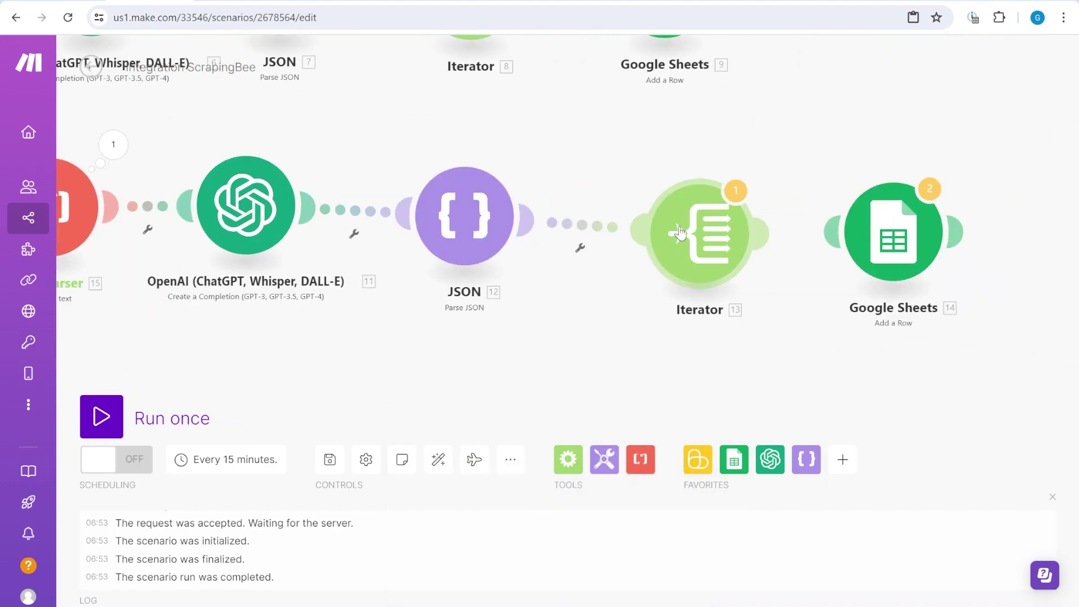
- Accept 12.products as the array of the second chain's Iterator and run the scenario once
{"action": "left_click", "coordinate": [705, 243]}
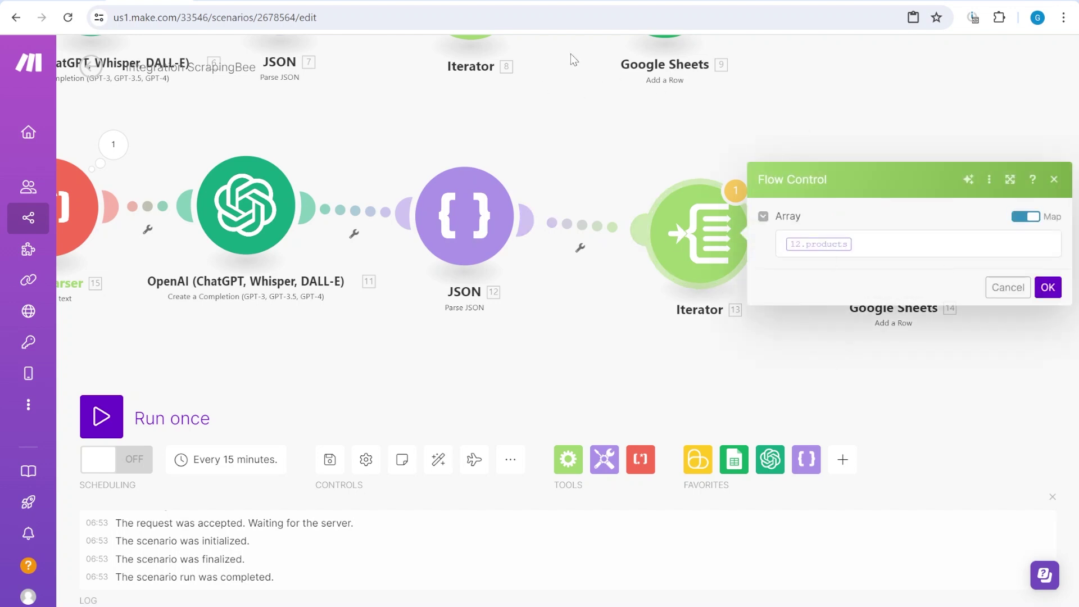
{"action": "left_click", "coordinate": [889, 251]}
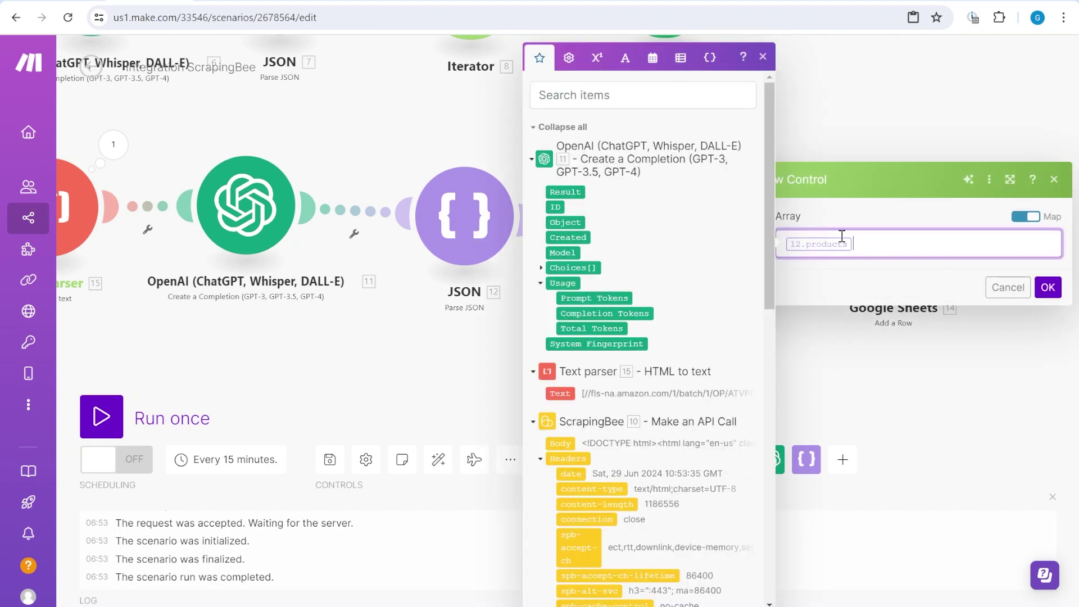
{"action": "left_click", "coordinate": [1049, 288]}
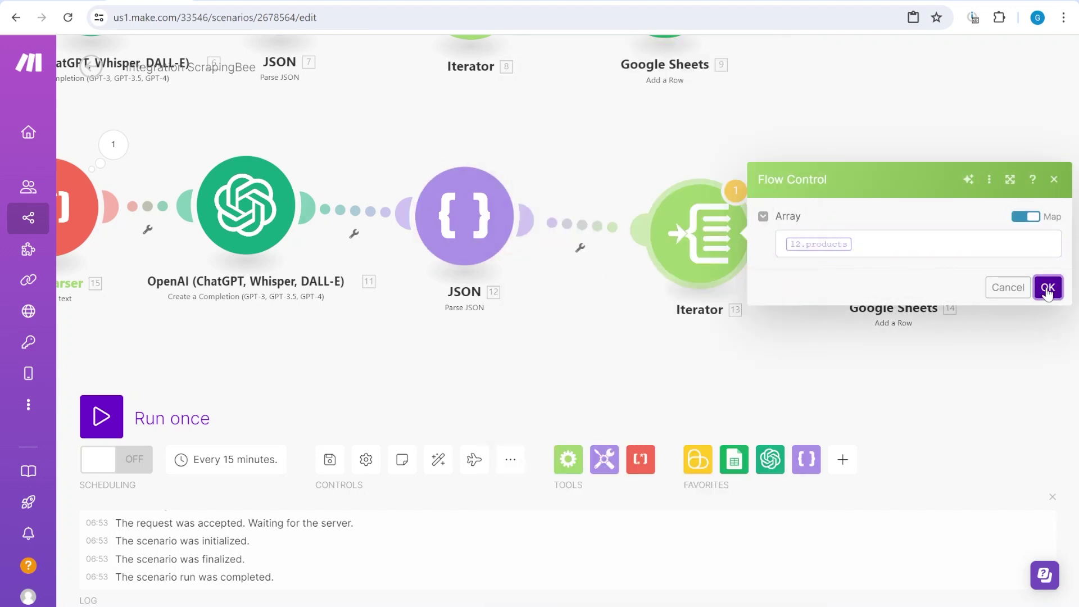
{"action": "scroll", "coordinate": [779, 337], "scroll_direction": "down", "scroll_amount": 3}
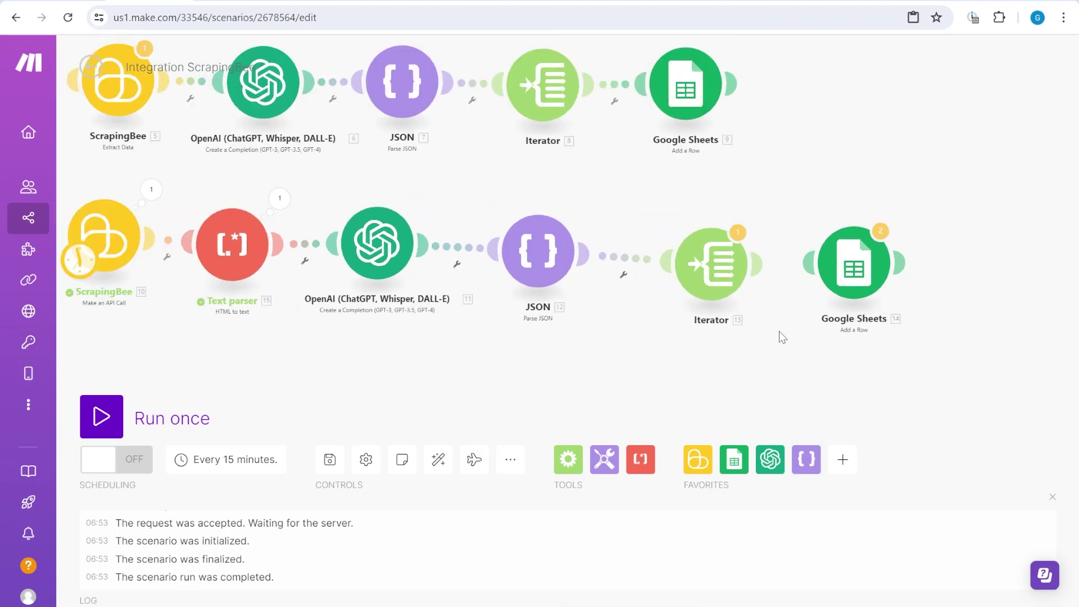
{"action": "scroll", "coordinate": [699, 265], "scroll_direction": "up", "scroll_amount": 2}
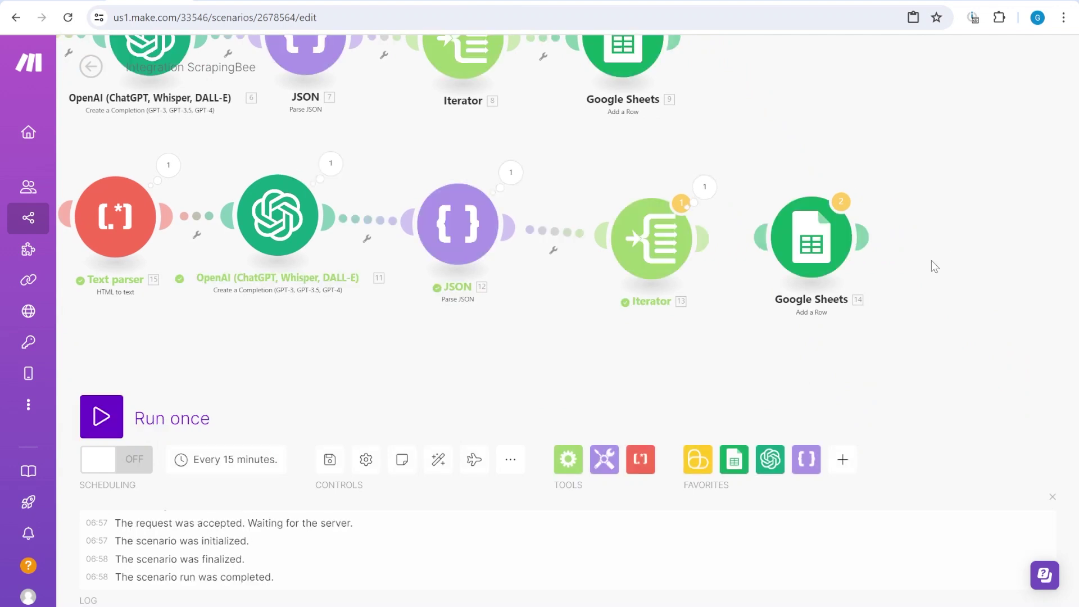
- Examine the brand, description and URL values in the Iterator's output bundles
{"action": "left_click", "coordinate": [710, 197]}
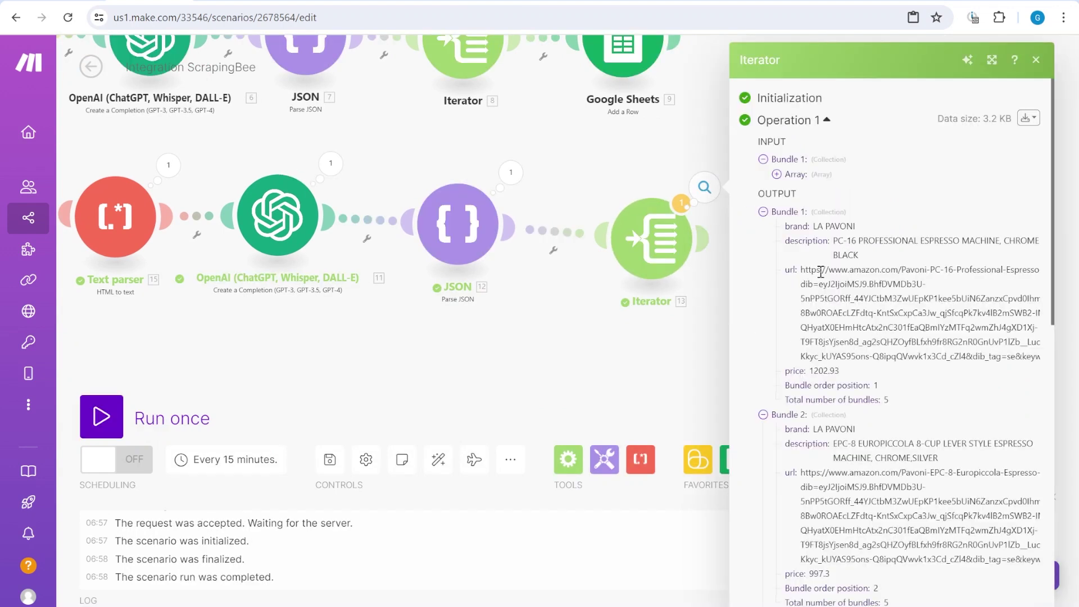
{"action": "left_click_drag", "start_coordinate": [827, 227], "coordinate": [922, 233]}
{"action": "left_click_drag", "start_coordinate": [839, 241], "coordinate": [956, 243]}
{"action": "left_click_drag", "start_coordinate": [826, 271], "coordinate": [925, 358]}
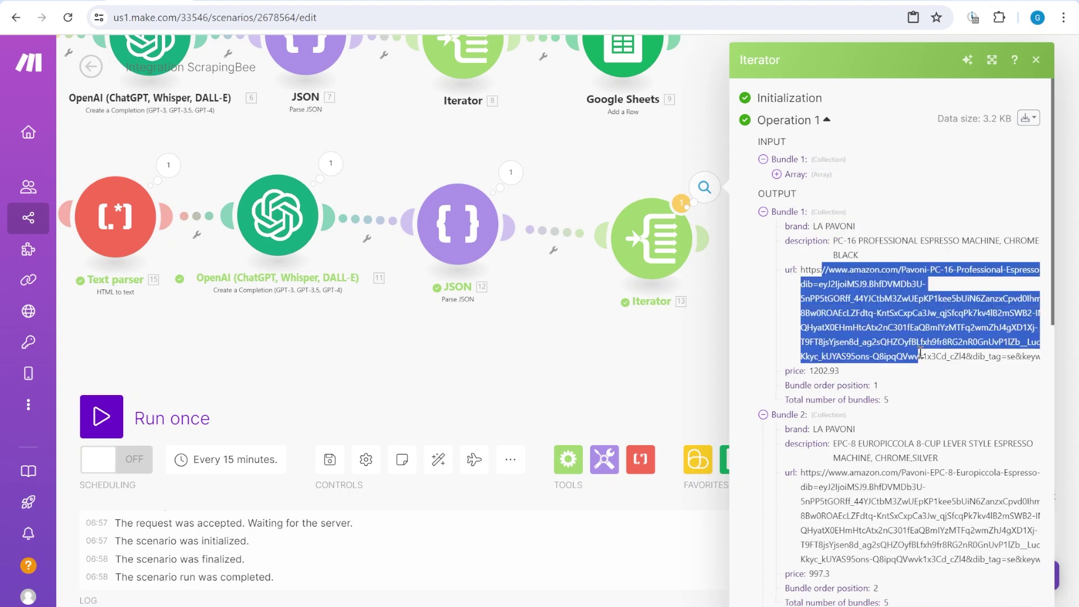
{"action": "scroll", "coordinate": [925, 373], "scroll_direction": "down", "scroll_amount": 10}
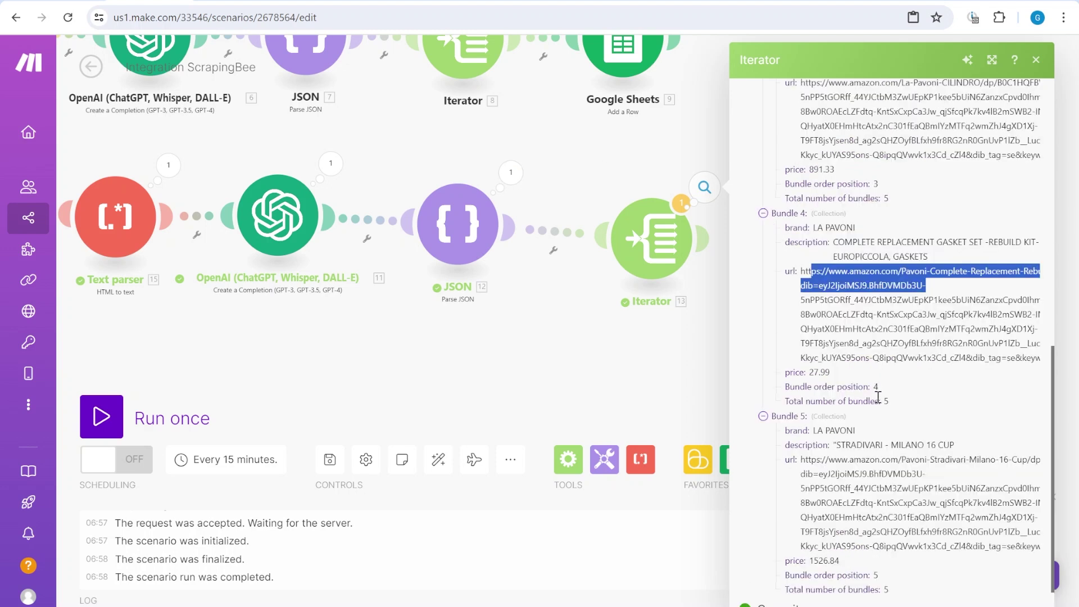
{"action": "left_click", "coordinate": [928, 323]}
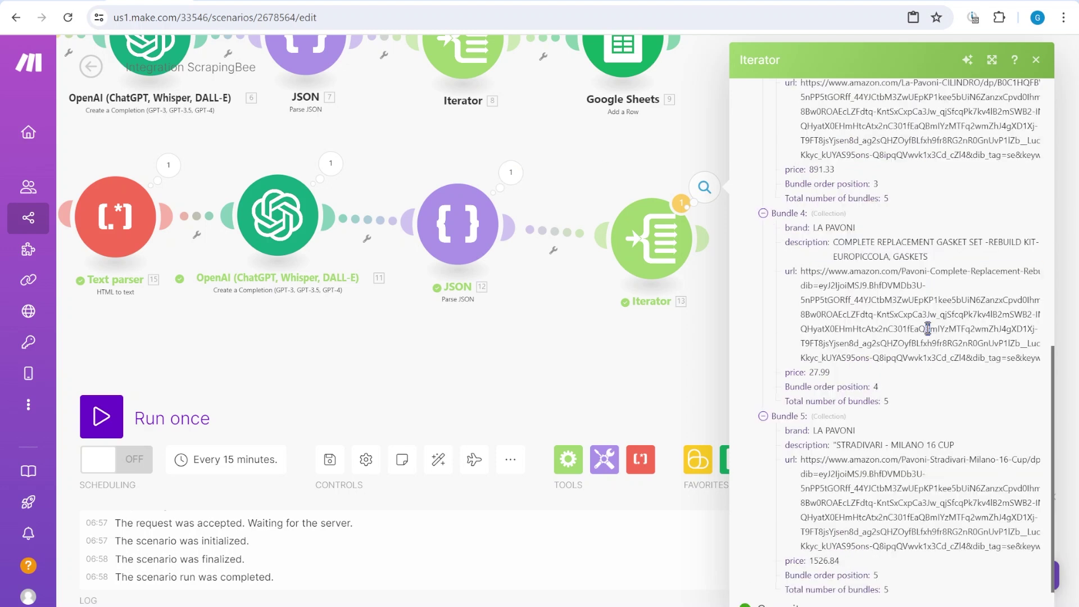
{"action": "left_click_drag", "start_coordinate": [848, 285], "coordinate": [899, 345]}
{"action": "scroll", "coordinate": [913, 364], "scroll_direction": "up", "scroll_amount": 3}
{"action": "scroll", "coordinate": [912, 365], "scroll_direction": "up", "scroll_amount": 7}
{"action": "left_click_drag", "start_coordinate": [854, 415], "coordinate": [944, 478]}
{"action": "left_click", "coordinate": [518, 390]}
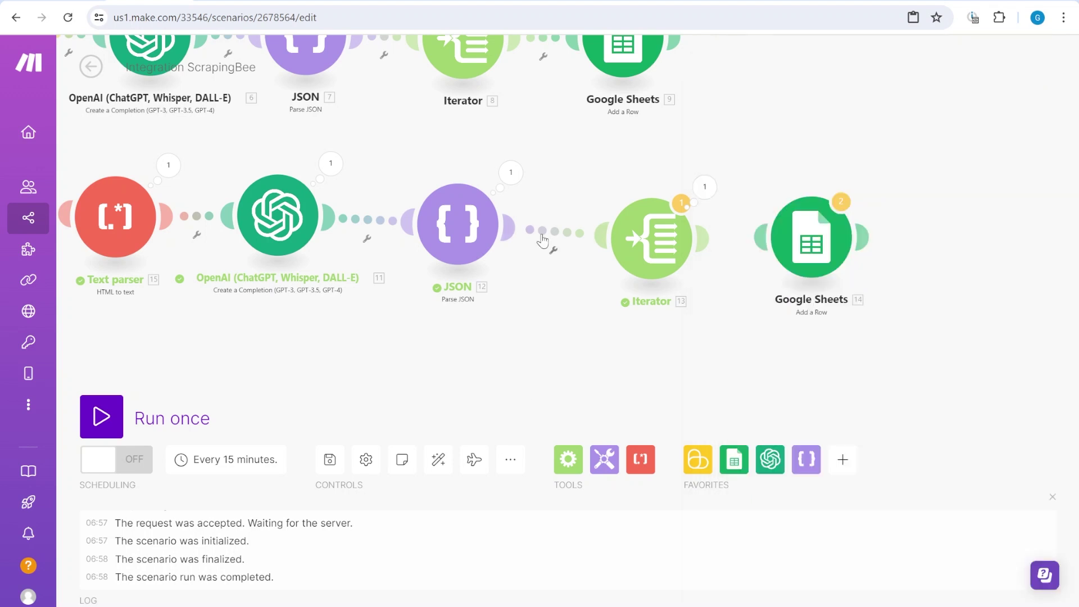
- Add "When parsing the text and looking for URLs ignore and do not extract any query parameters." above the example in the second chain's OpenAI prompt
{"action": "left_click", "coordinate": [298, 216]}
{"action": "left_click", "coordinate": [434, 117]}
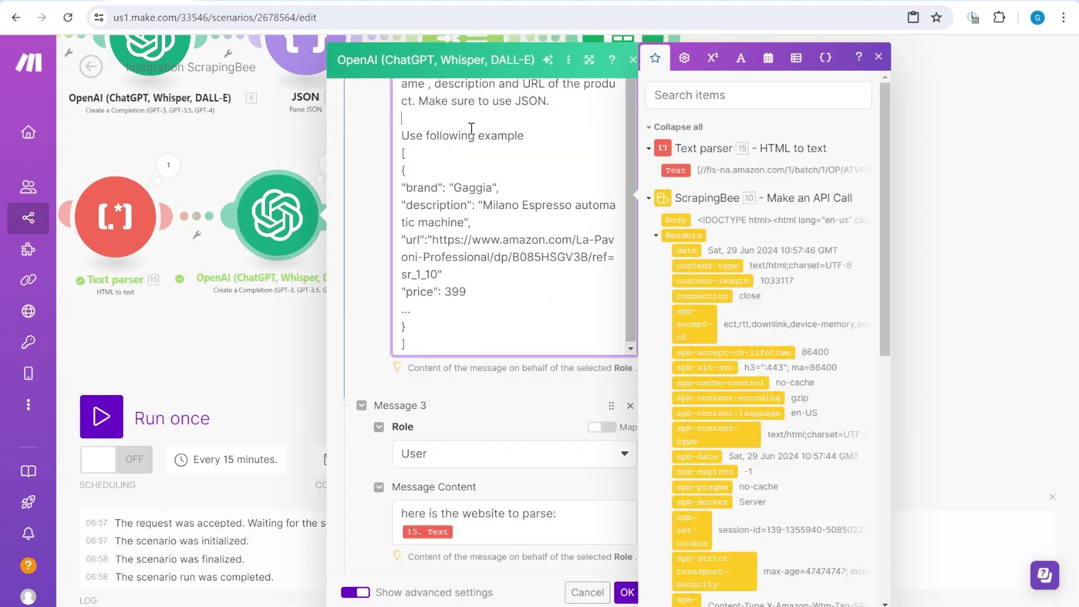
{"action": "key", "text": "Return"}
{"action": "key", "text": "Return"}
{"action": "key", "text": "Up"}
{"action": "type", "text": "When parsing the text a"}
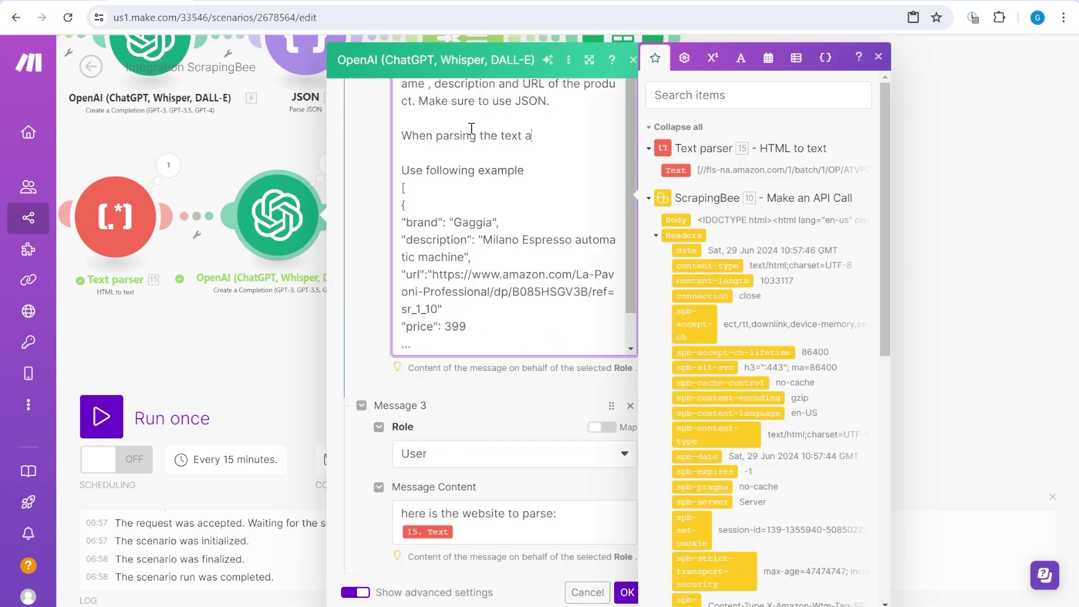
{"action": "type", "text": "nd looking for URLS"}
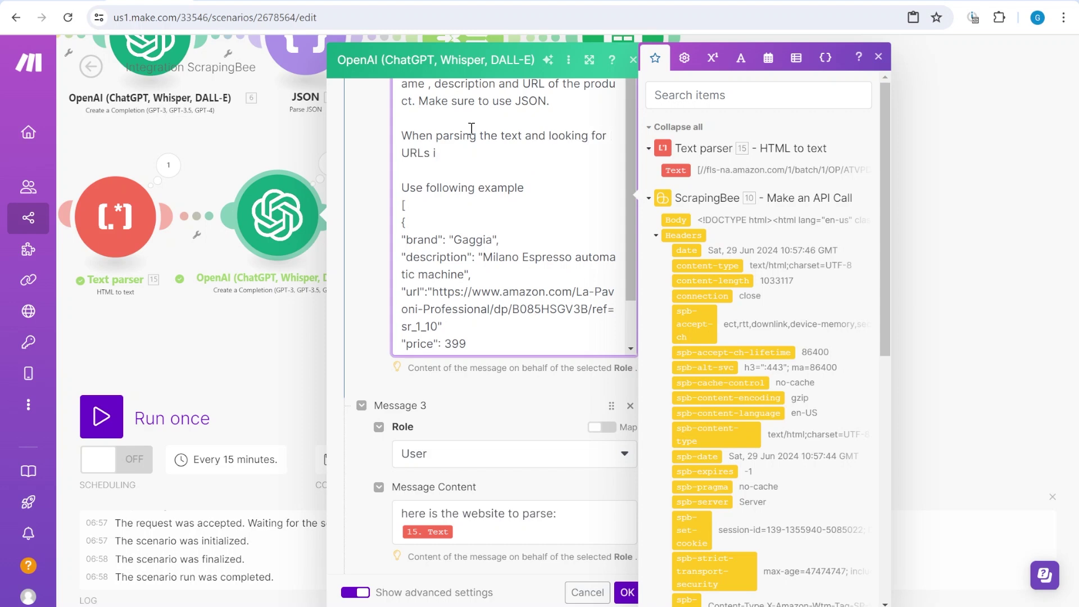
{"action": "type", "text": " ingnore and do not extract any query parameters."}
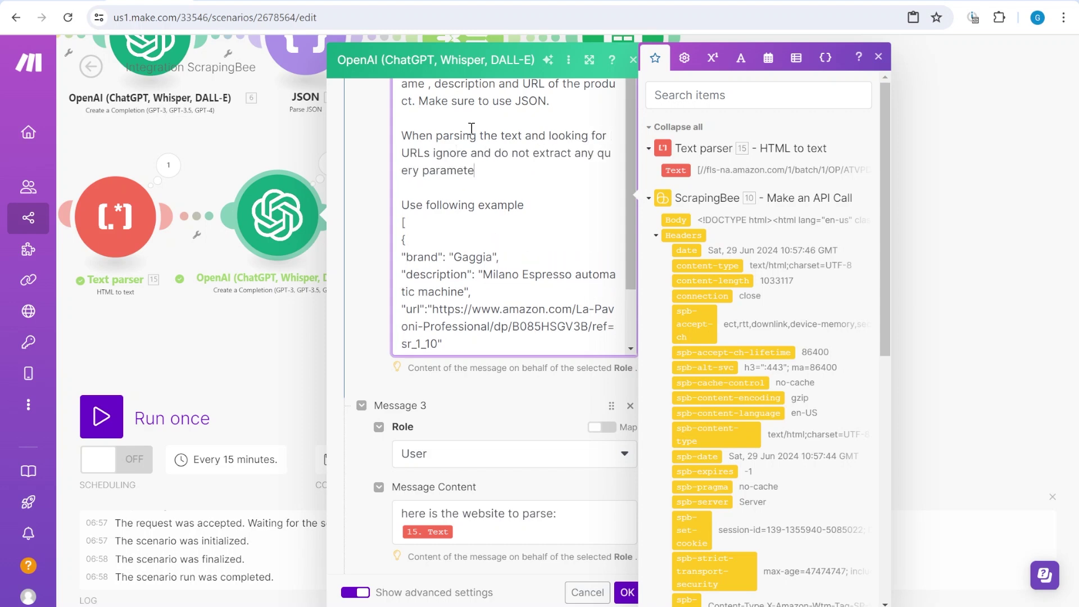
{"action": "left_click_drag", "start_coordinate": [488, 170], "coordinate": [401, 135]}
- Remove ref=sr_1_10 from the example URL in the OpenAI prompt and save the module
{"action": "scroll", "coordinate": [511, 212], "scroll_direction": "down", "scroll_amount": 2}
{"action": "left_click_drag", "start_coordinate": [593, 256], "coordinate": [440, 277]}
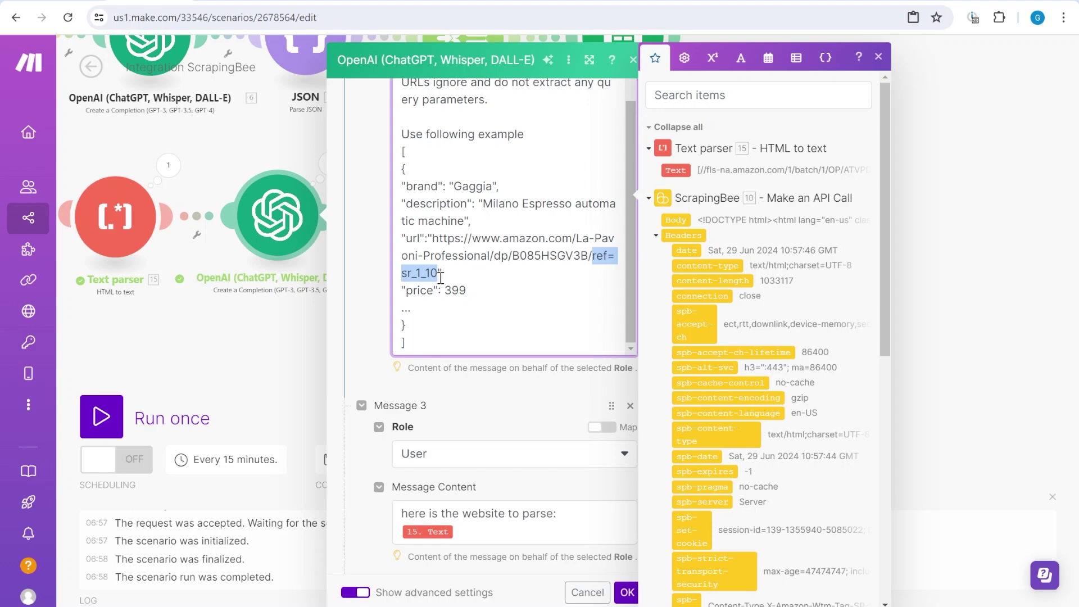
{"action": "key", "text": "BackSpace"}
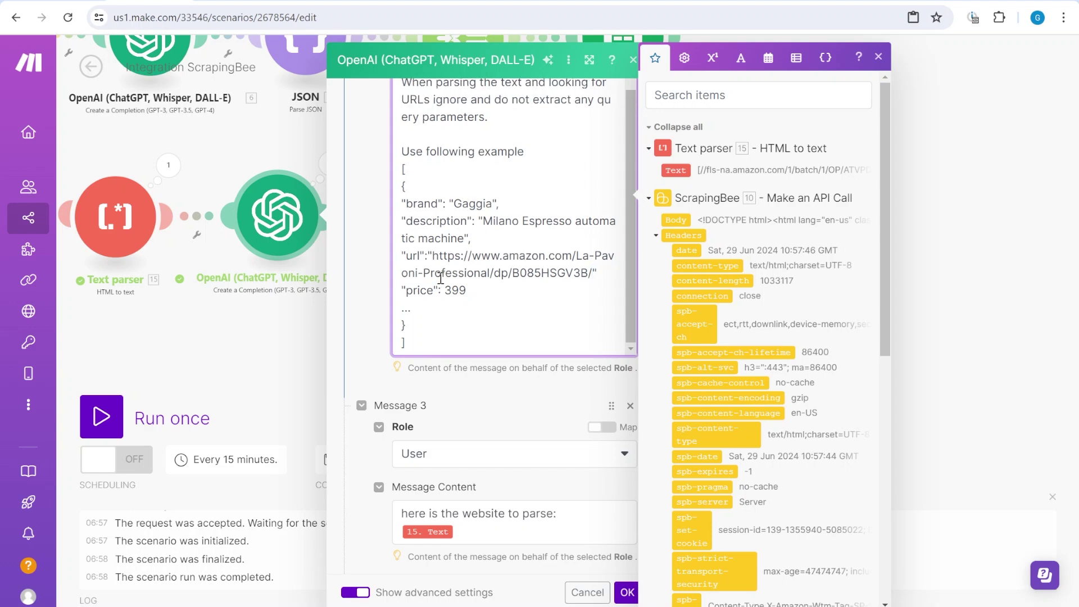
{"action": "left_click_drag", "start_coordinate": [590, 274], "coordinate": [432, 257]}
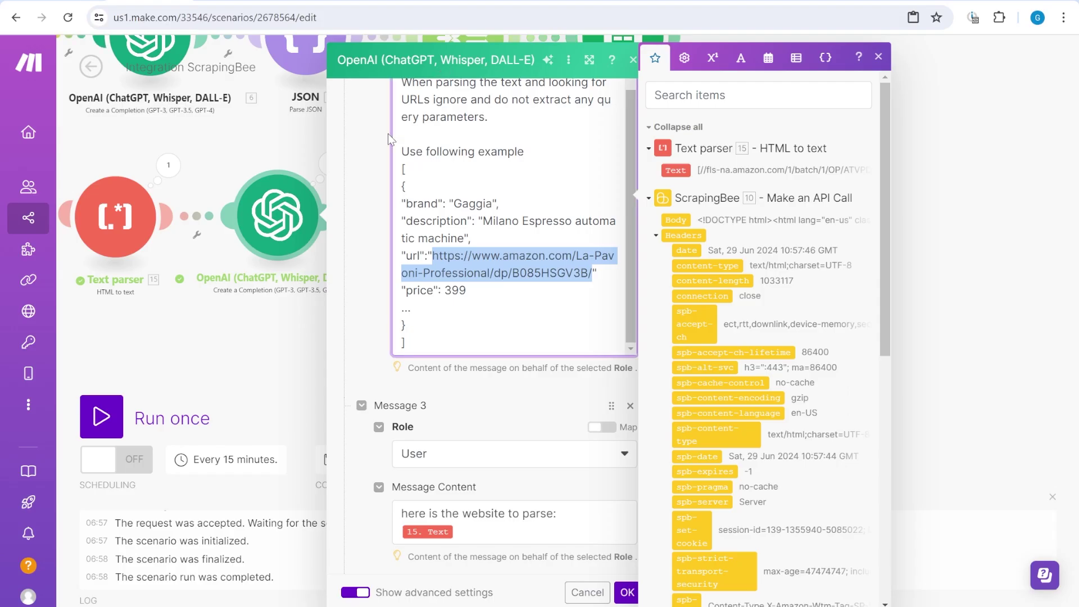
{"action": "left_click", "coordinate": [518, 313]}
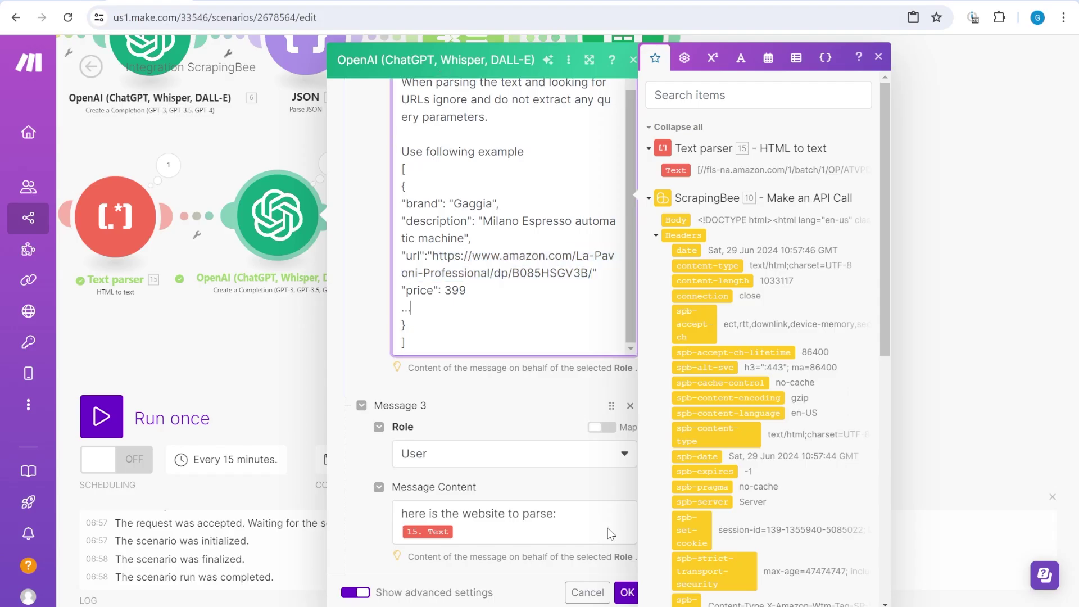
{"action": "left_click", "coordinate": [627, 592]}
- Run the scenario once and check the product URLs in the Iterator's output bundles
{"action": "left_click", "coordinate": [101, 416]}
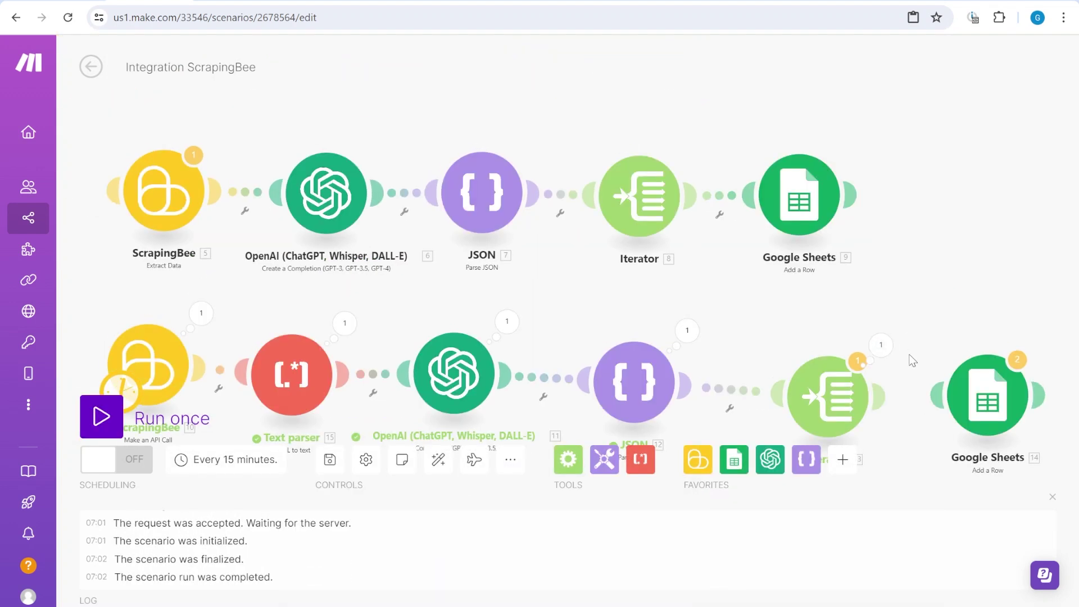
{"action": "left_click", "coordinate": [881, 345]}
{"action": "left_click_drag", "start_coordinate": [766, 274], "coordinate": [609, 258]}
{"action": "scroll", "coordinate": [624, 287], "scroll_direction": "down", "scroll_amount": 5}
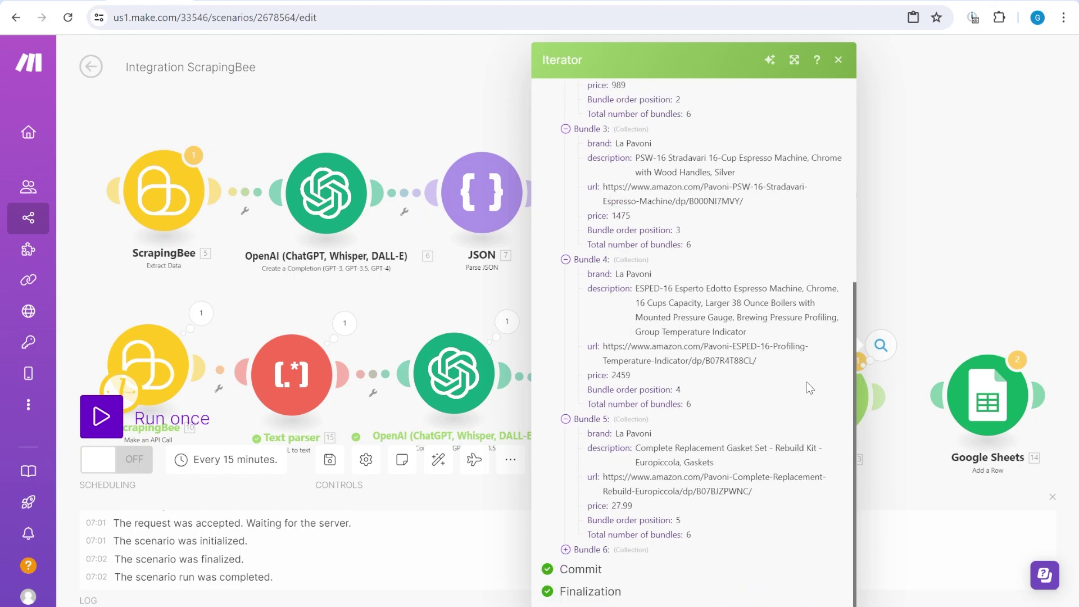
{"action": "left_click_drag", "start_coordinate": [810, 378], "coordinate": [602, 347]}
{"action": "scroll", "coordinate": [674, 383], "scroll_direction": "up", "scroll_amount": 3}
{"action": "left_click_drag", "start_coordinate": [743, 419], "coordinate": [604, 406]}
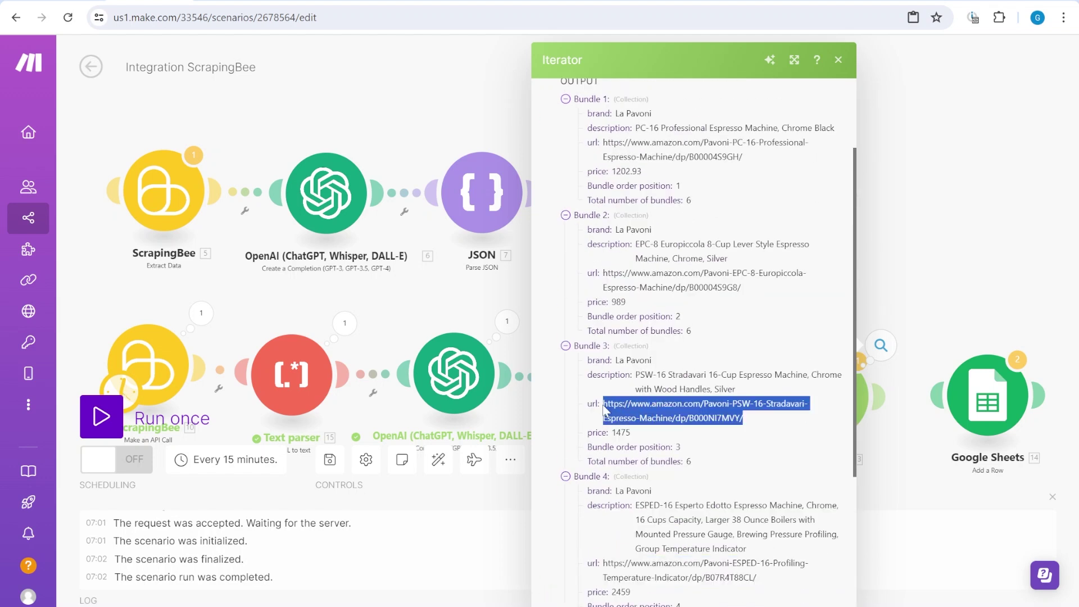
{"action": "left_click", "coordinate": [724, 425]}
{"action": "left_click_drag", "start_coordinate": [758, 420], "coordinate": [600, 408]}
- Move the unlinked Google Sheets module aside and add a Google Sheets Search Rows module after the second chain's Iterator
{"action": "left_click", "coordinate": [935, 291]}
{"action": "left_click_drag", "start_coordinate": [935, 291], "coordinate": [655, 159]}
{"action": "left_click_drag", "start_coordinate": [642, 261], "coordinate": [827, 298]}
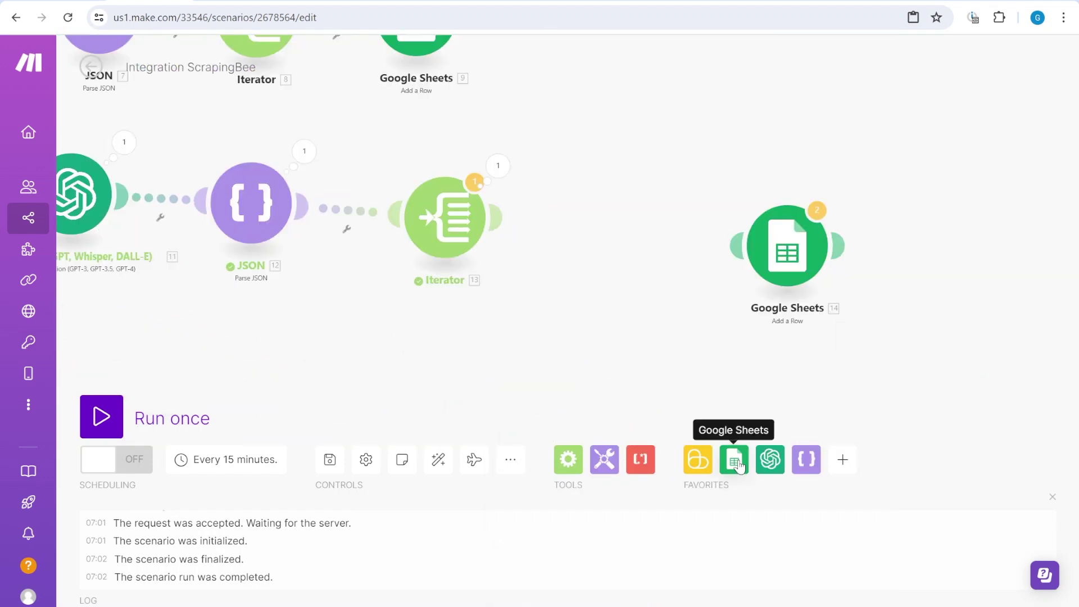
{"action": "left_click", "coordinate": [734, 460]}
{"action": "type", "text": "searc"}
{"action": "left_click", "coordinate": [795, 277]}
{"action": "left_click", "coordinate": [639, 226]}
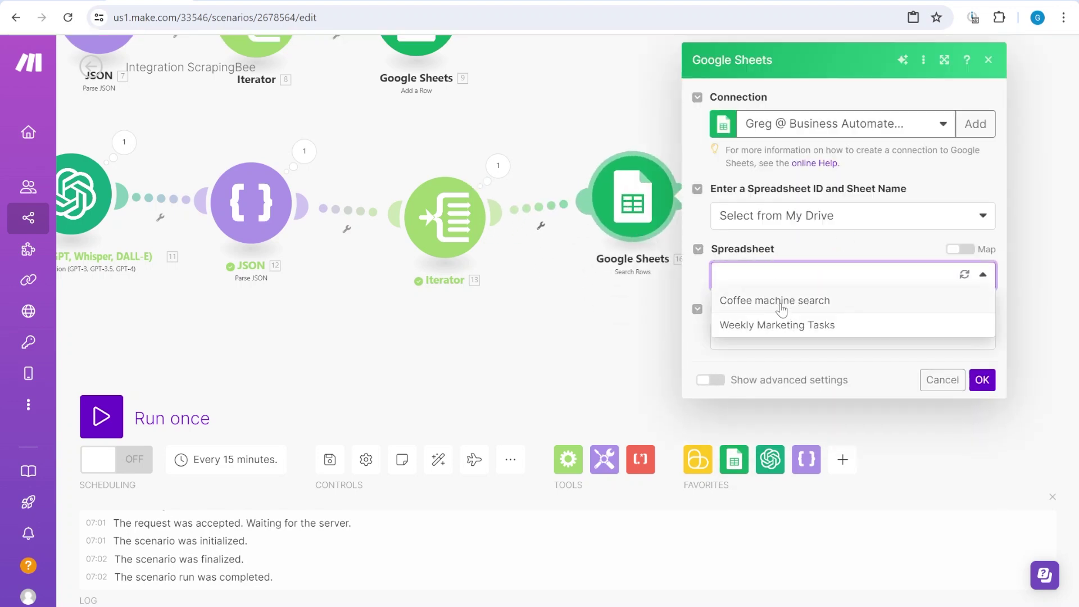
- Set Search Rows to use the Coffee machine search spreadsheet with a filter matching URL (D) to the Iterator's url, and save it
{"action": "left_click", "coordinate": [783, 303]}
{"action": "scroll", "coordinate": [801, 260], "scroll_direction": "down", "scroll_amount": 5}
{"action": "left_click", "coordinate": [802, 260]}
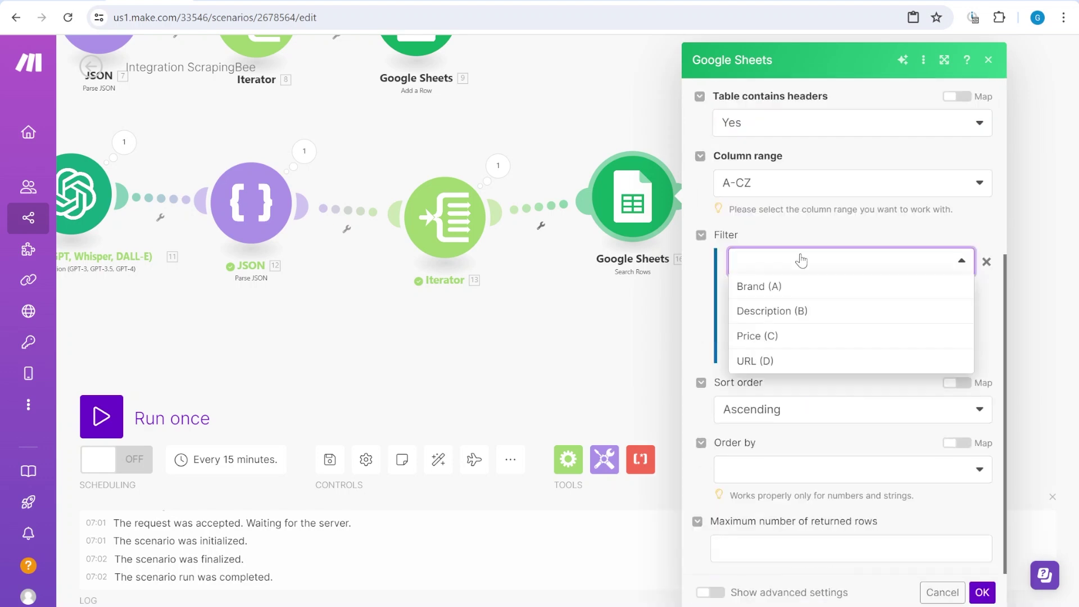
{"action": "left_click", "coordinate": [836, 361]}
{"action": "left_click", "coordinate": [774, 319]}
{"action": "left_click", "coordinate": [508, 231]}
{"action": "left_click", "coordinate": [981, 592]}
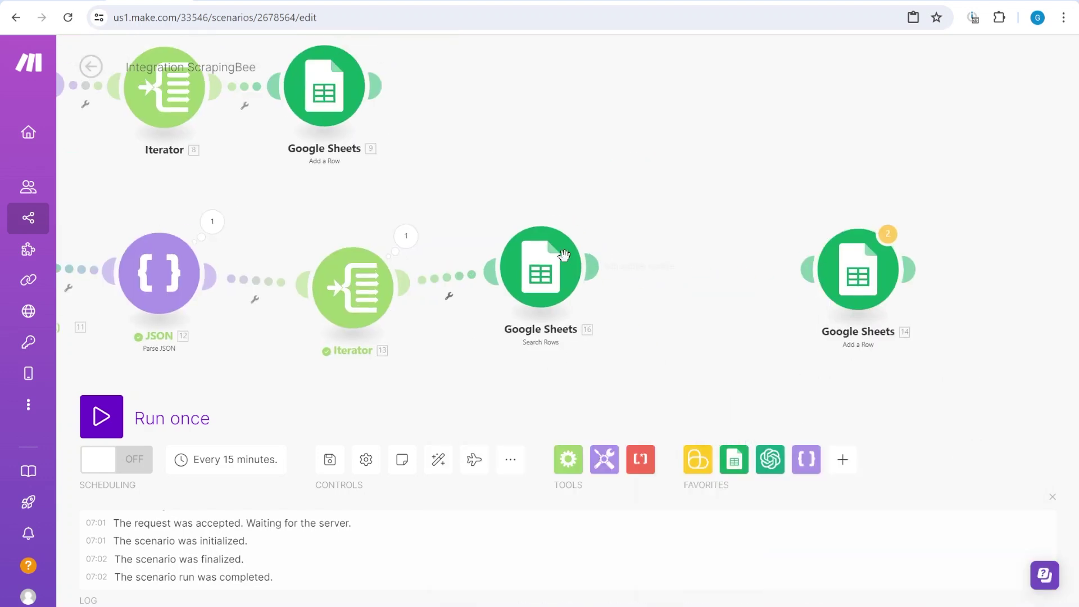
- Link the Add a Row module after Search Rows, map the Iterator's url to column D and save the module
{"action": "left_click_drag", "start_coordinate": [561, 255], "coordinate": [570, 260]}
{"action": "left_click_drag", "start_coordinate": [854, 275], "coordinate": [705, 211]}
{"action": "left_click", "coordinate": [704, 209]}
{"action": "scroll", "coordinate": [904, 378], "scroll_direction": "down", "scroll_amount": 6}
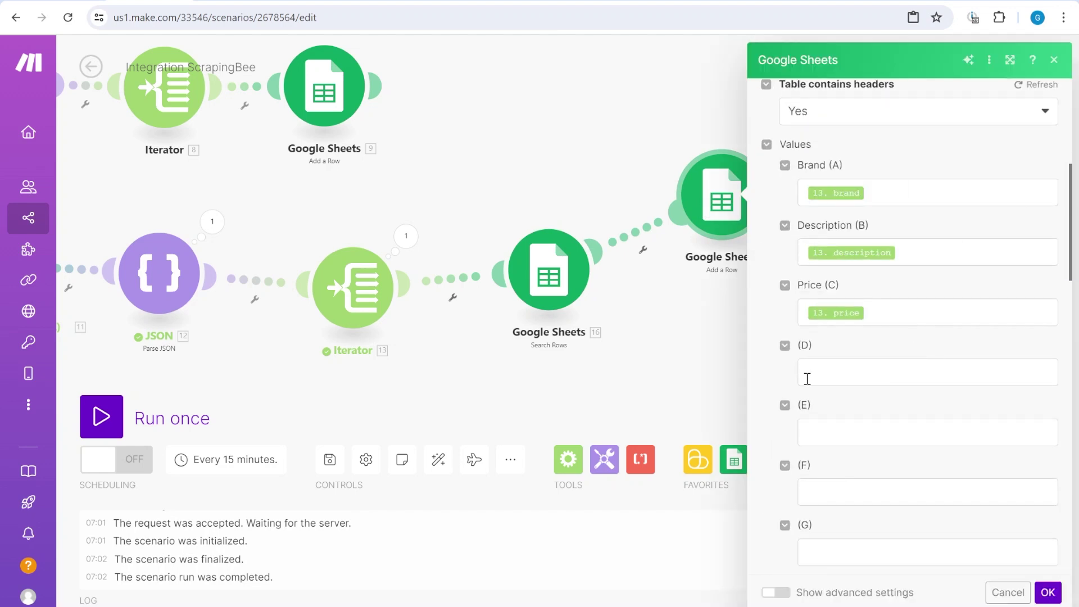
{"action": "left_click", "coordinate": [819, 375]}
{"action": "scroll", "coordinate": [646, 293], "scroll_direction": "down", "scroll_amount": 20}
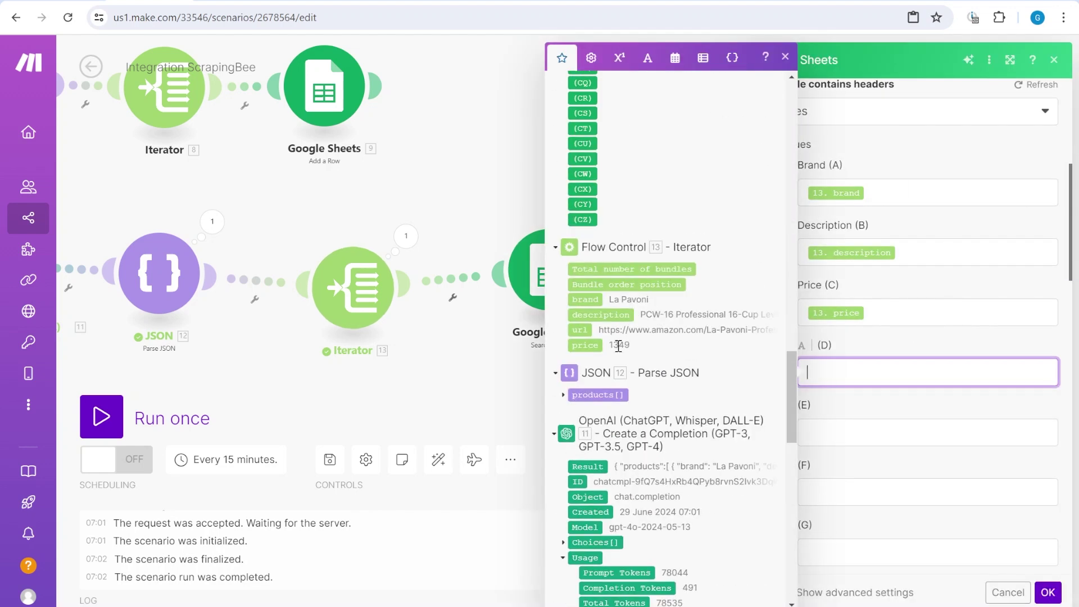
{"action": "left_click_drag", "start_coordinate": [580, 330], "coordinate": [899, 372]}
{"action": "left_click", "coordinate": [1047, 593]}
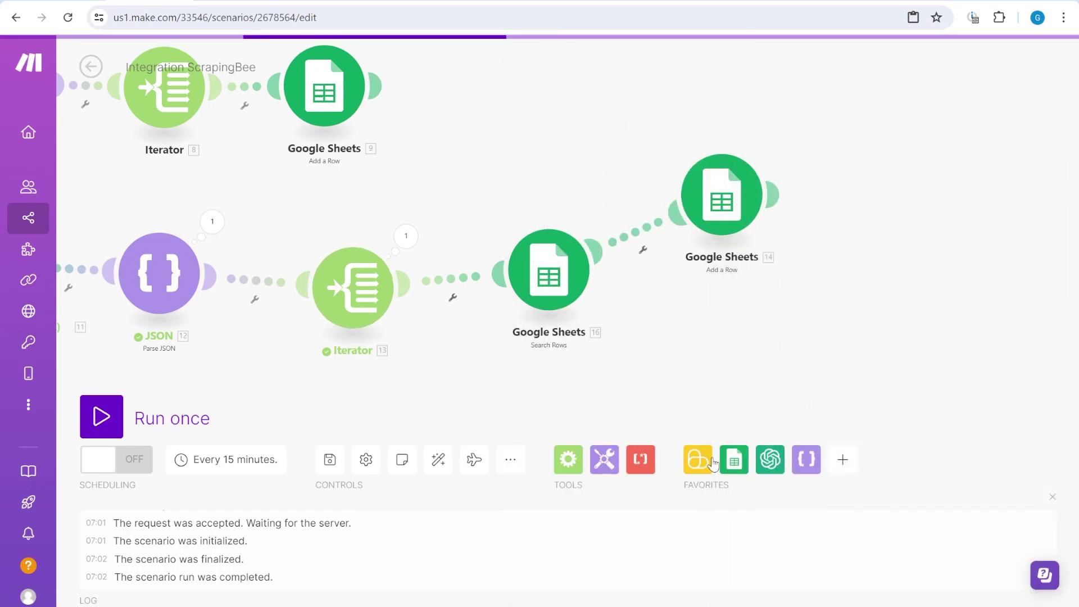
- Add a filter labelled No row before the Add a Row module, requiring that the Search Rows row number does not exist
{"action": "left_click", "coordinate": [643, 249]}
{"action": "left_click", "coordinate": [731, 232]}
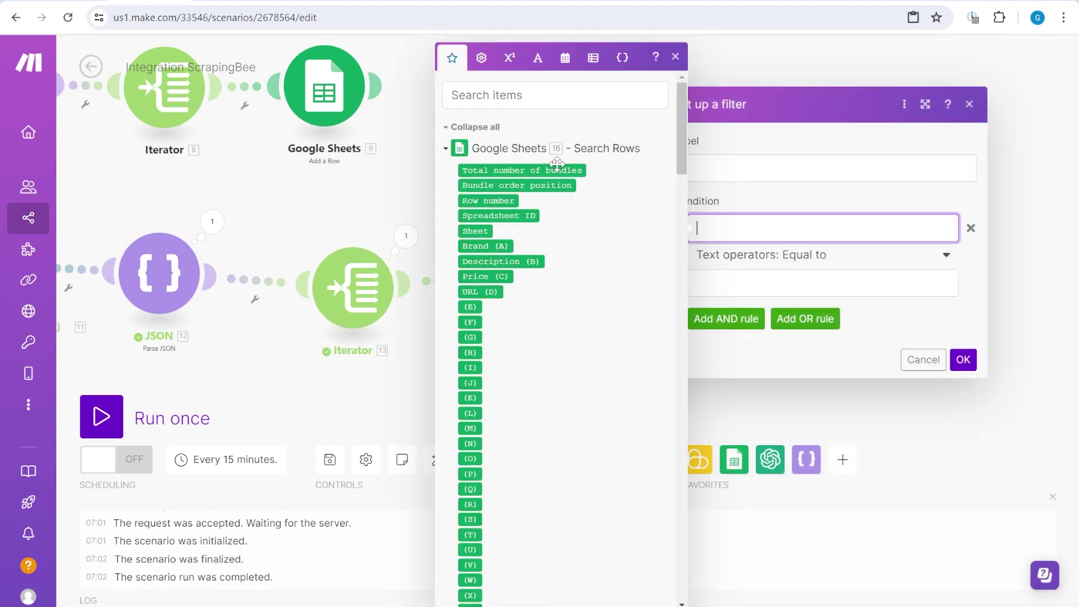
{"action": "left_click", "coordinate": [485, 200]}
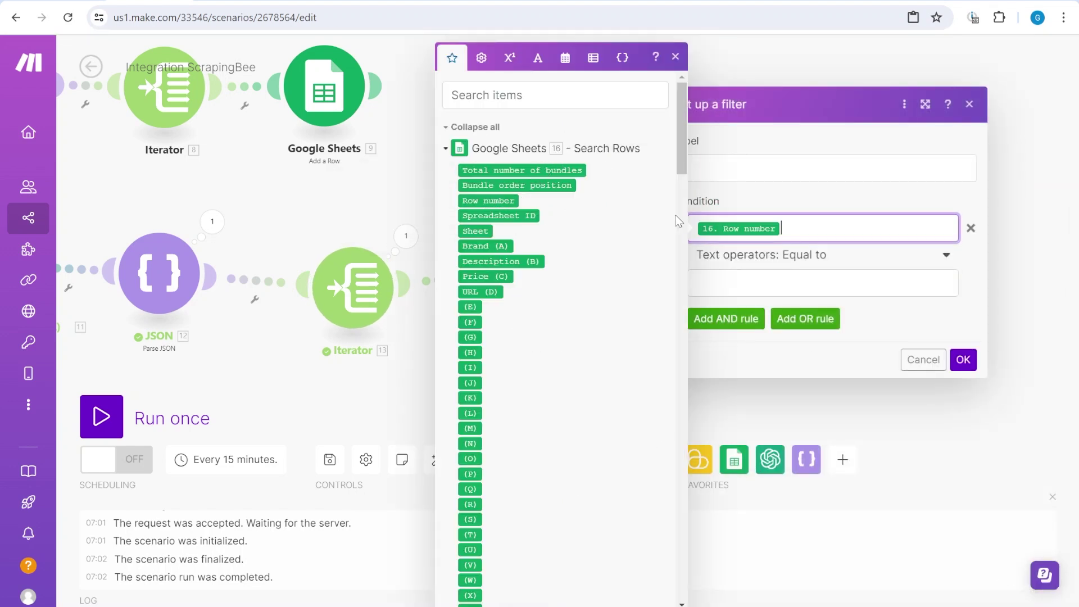
{"action": "left_click", "coordinate": [763, 260]}
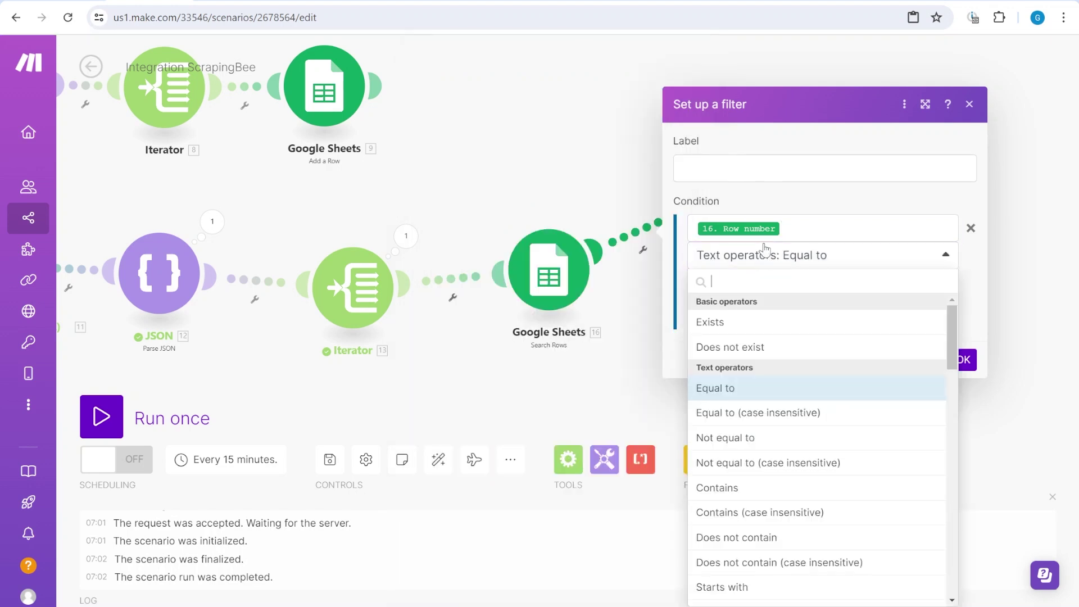
{"action": "left_click", "coordinate": [754, 344]}
{"action": "left_click", "coordinate": [750, 172]}
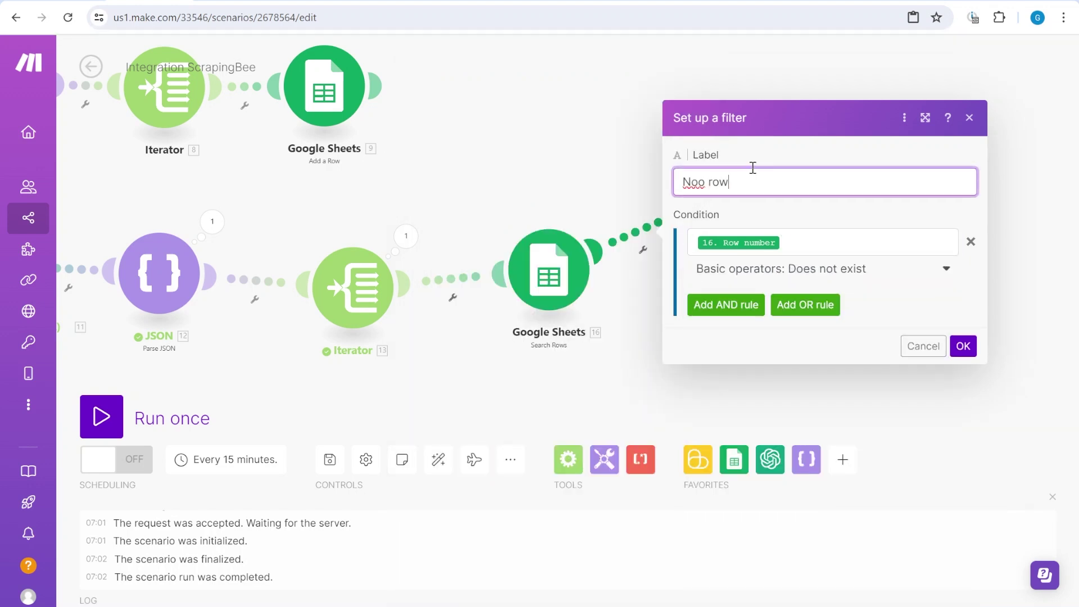
{"action": "key", "text": "BackSpace"}
{"action": "left_click", "coordinate": [964, 345]}
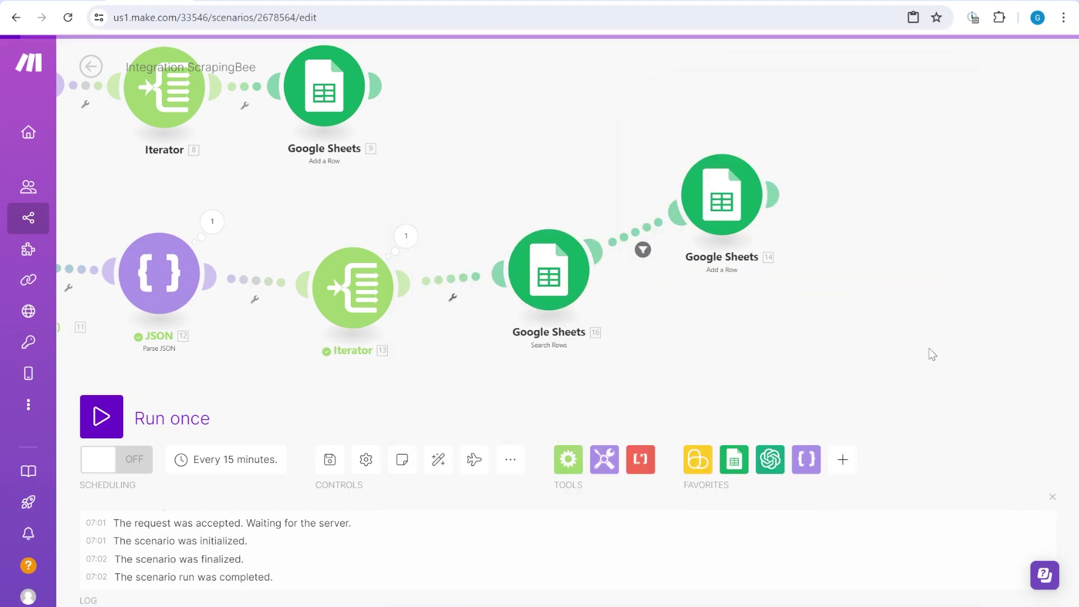
- Add a Google Sheets Update a Row module below Add a Row and link it to Search Rows as a second route
{"action": "left_click", "coordinate": [731, 465]}
{"action": "left_click", "coordinate": [813, 208]}
{"action": "left_click_drag", "start_coordinate": [886, 360], "coordinate": [710, 337]}
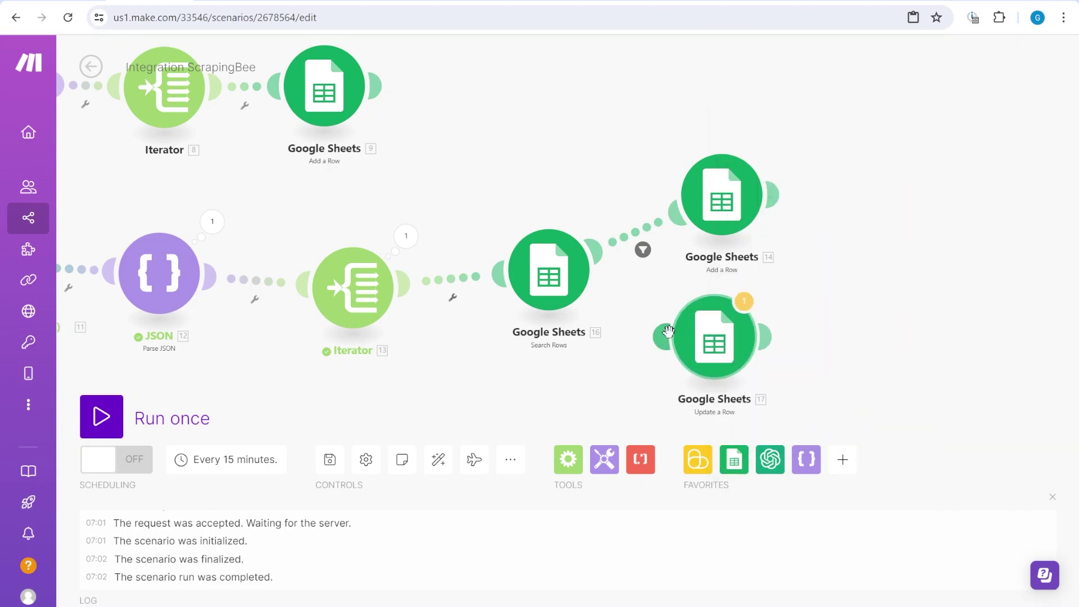
{"action": "left_click", "coordinate": [655, 309]}
- Set up the filter on the Update a Row route with the label Update row and the Search Rows row number as its condition
{"action": "left_click", "coordinate": [722, 339]}
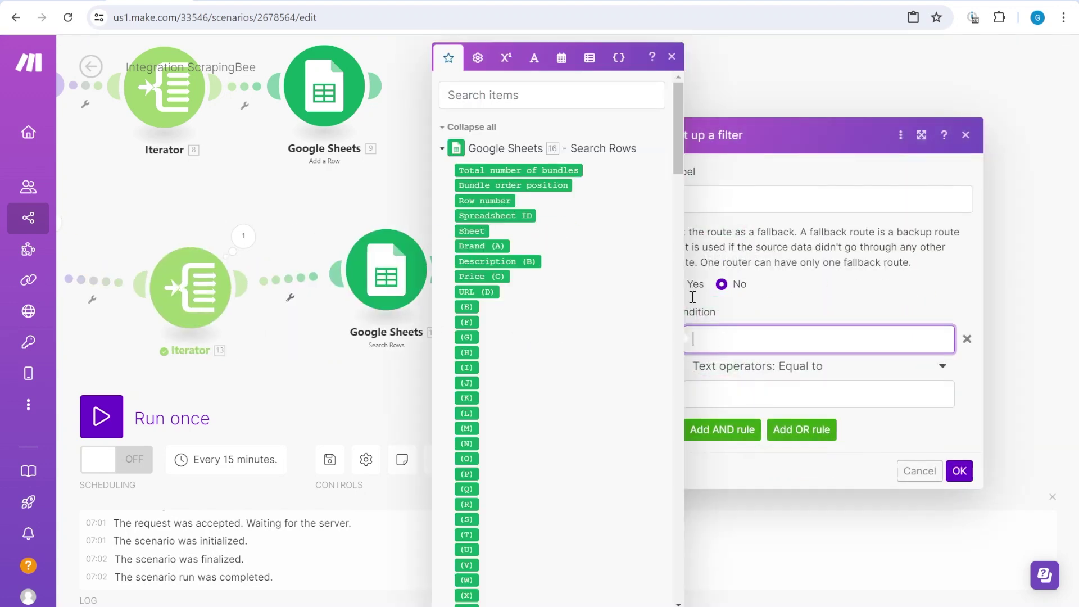
{"action": "left_click", "coordinate": [480, 201]}
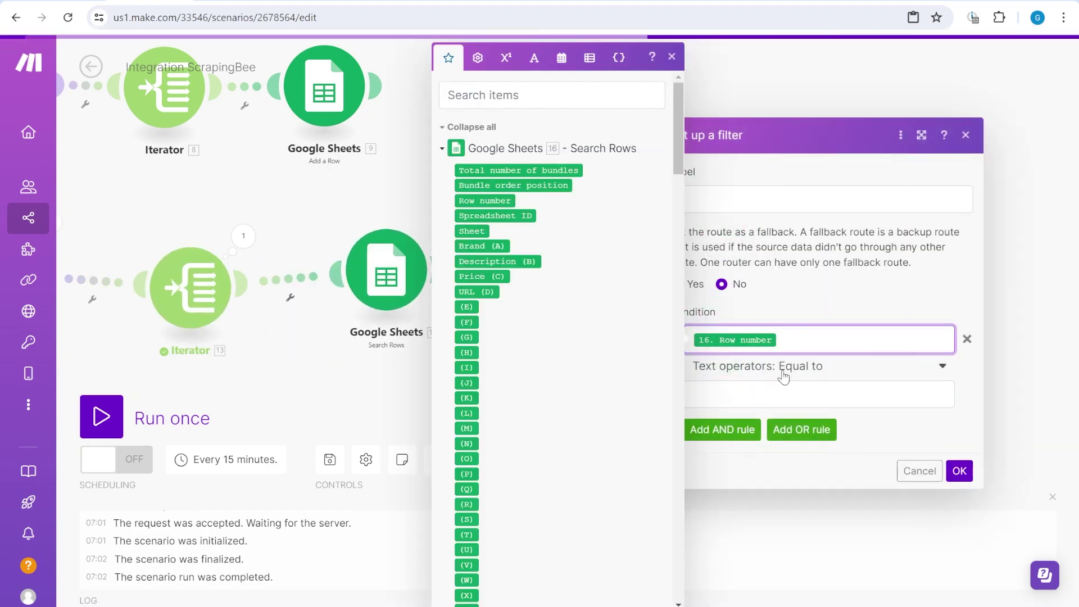
{"action": "left_click", "coordinate": [783, 368]}
{"action": "left_click", "coordinate": [693, 192]}
{"action": "type", "text": "Update row"}
{"action": "left_click", "coordinate": [959, 455]}
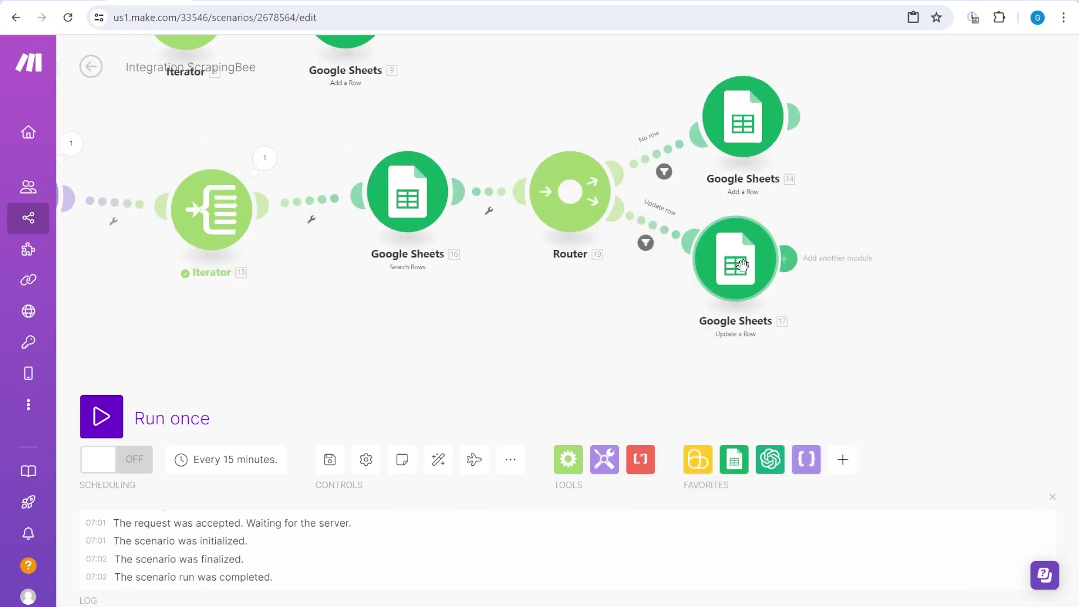
- Point Update a Row to Sheet1 of the Coffee machine search spreadsheet and map its row number from Search Rows
{"action": "left_click", "coordinate": [860, 413]}
{"action": "left_click", "coordinate": [933, 393]}
{"action": "left_click", "coordinate": [995, 382]}
{"action": "left_click", "coordinate": [853, 467]}
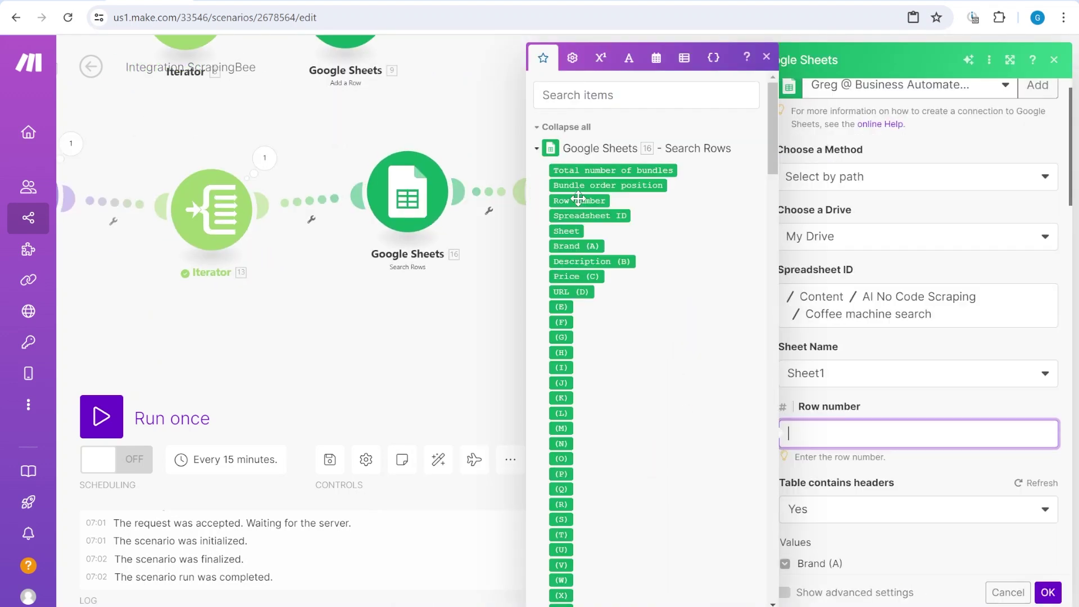
{"action": "left_click", "coordinate": [579, 201]}
- Map the Iterator's brand, description, price and url to columns A to D of Update a Row and save the module
{"action": "scroll", "coordinate": [877, 383], "scroll_direction": "down", "scroll_amount": 4}
{"action": "left_click", "coordinate": [858, 368]}
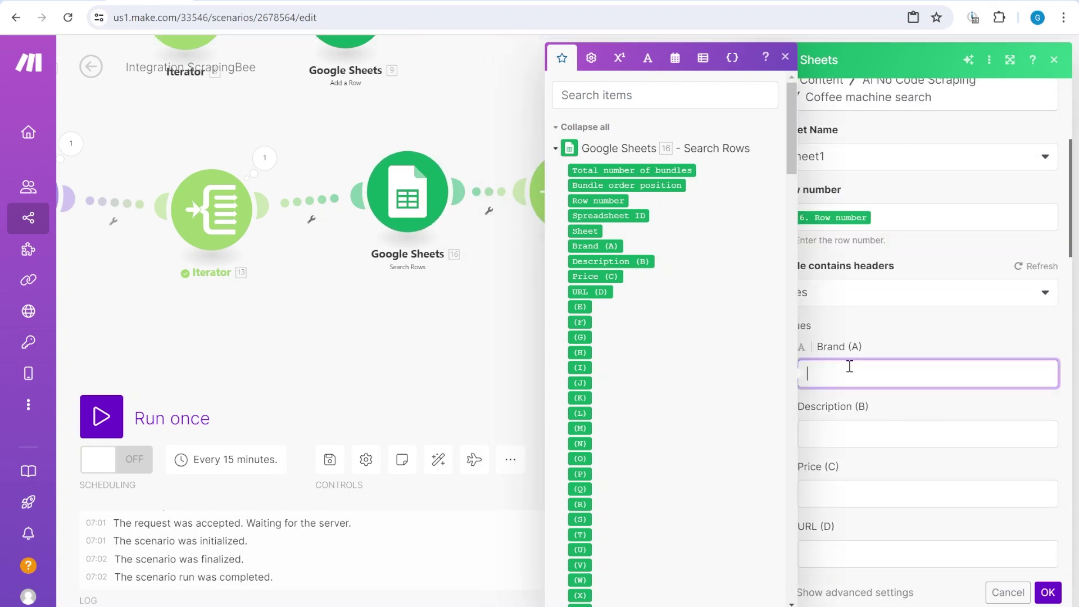
{"action": "left_click", "coordinate": [557, 150]}
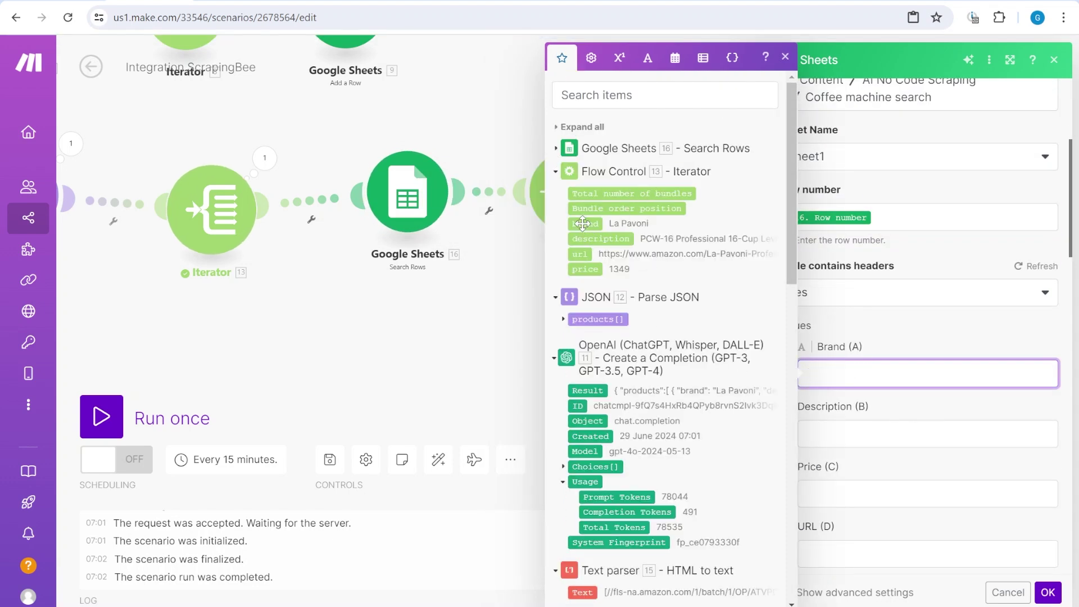
{"action": "left_click", "coordinate": [583, 224]}
{"action": "key", "text": "Tab"}
{"action": "left_click", "coordinate": [596, 240]}
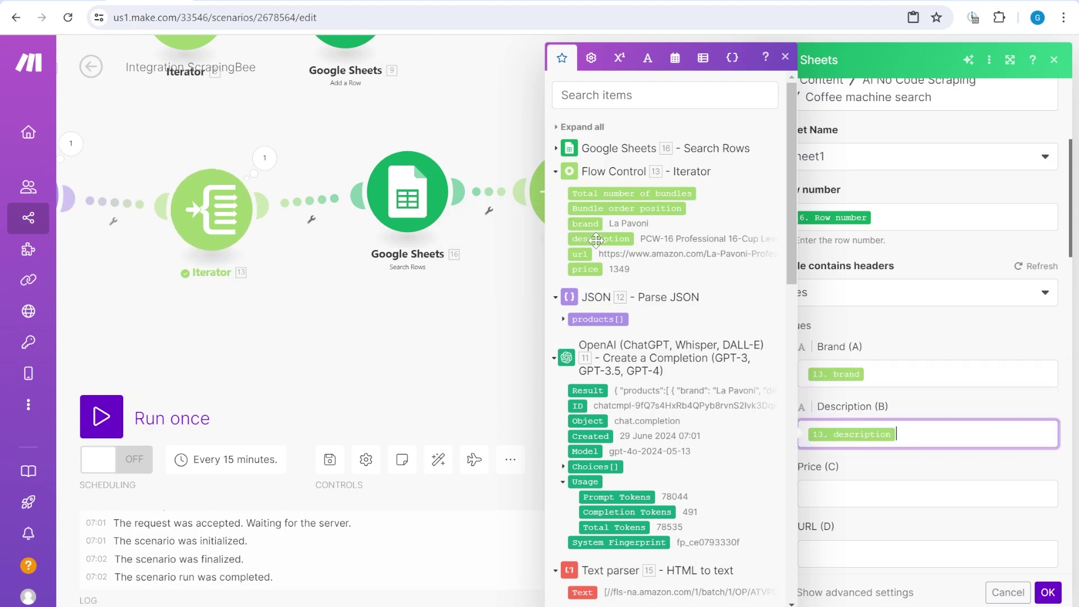
{"action": "key", "text": "Tab"}
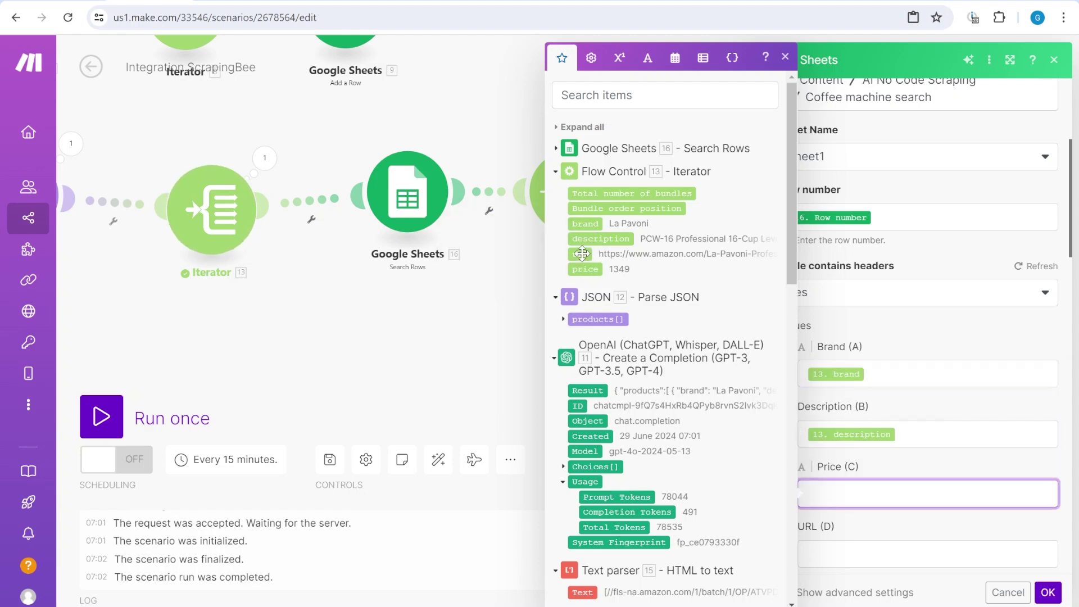
{"action": "left_click", "coordinate": [585, 269]}
{"action": "key", "text": "Tab"}
{"action": "left_click", "coordinate": [582, 253]}
{"action": "scroll", "coordinate": [930, 454], "scroll_direction": "down", "scroll_amount": 4}
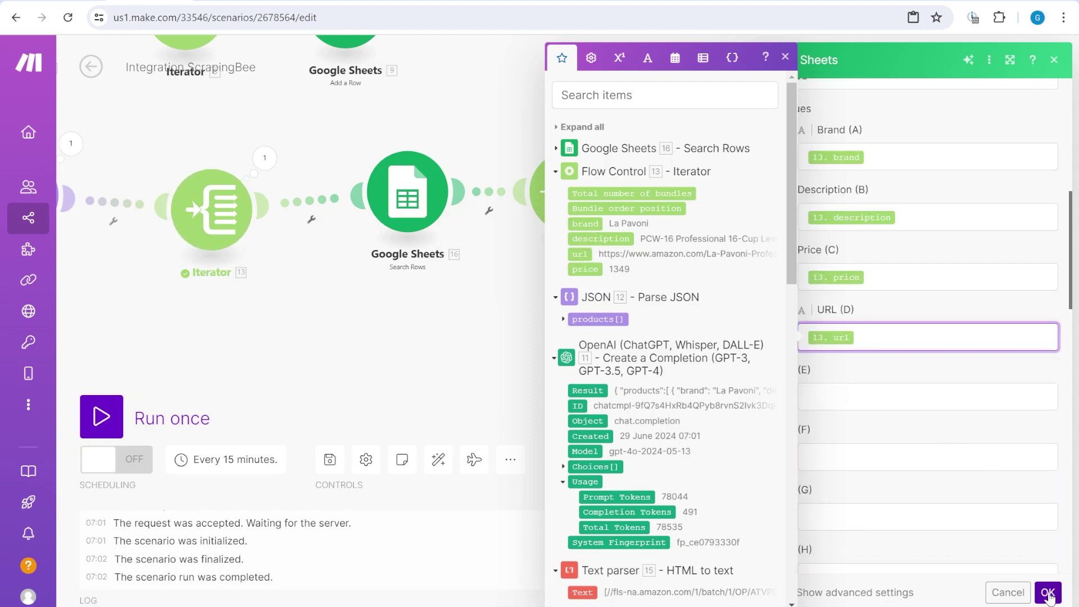
{"action": "left_click", "coordinate": [1048, 593]}
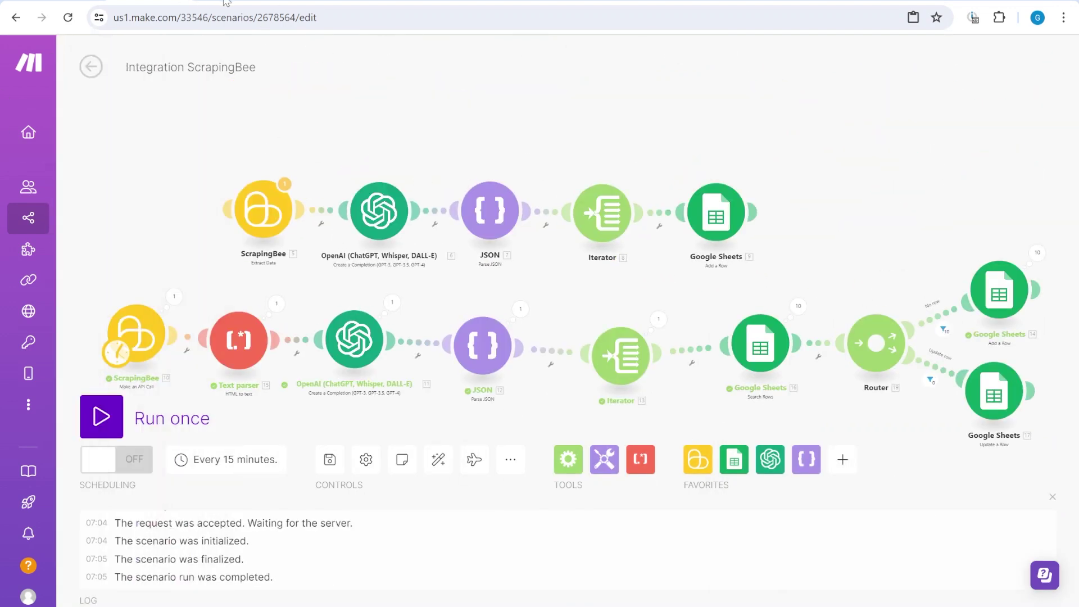
- Switch to the Coffee machine search spreadsheet, review the product rows and widen the Price column
{"action": "left_click", "coordinate": [224, 3]}
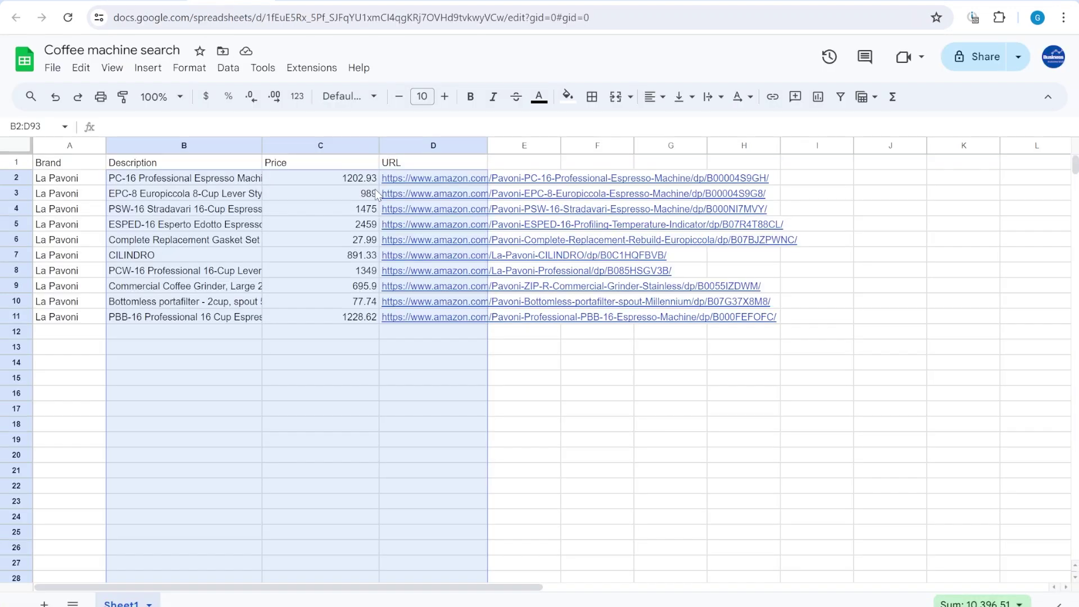
{"action": "left_click", "coordinate": [339, 271]}
{"action": "left_click", "coordinate": [142, 181]}
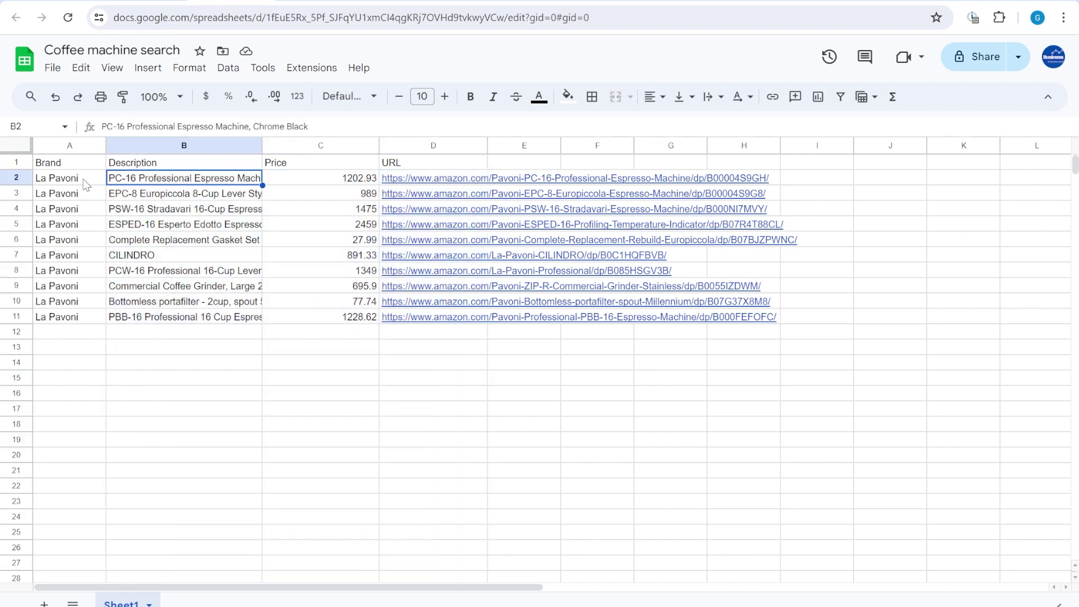
{"action": "left_click_drag", "start_coordinate": [85, 181], "coordinate": [258, 317]}
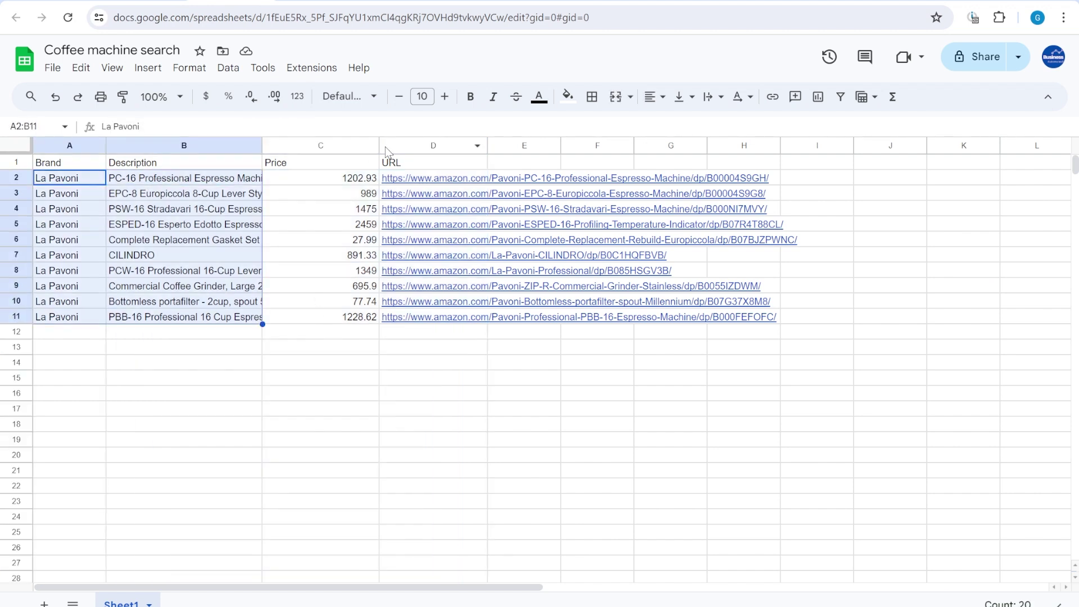
{"action": "left_click_drag", "start_coordinate": [385, 150], "coordinate": [450, 147]}
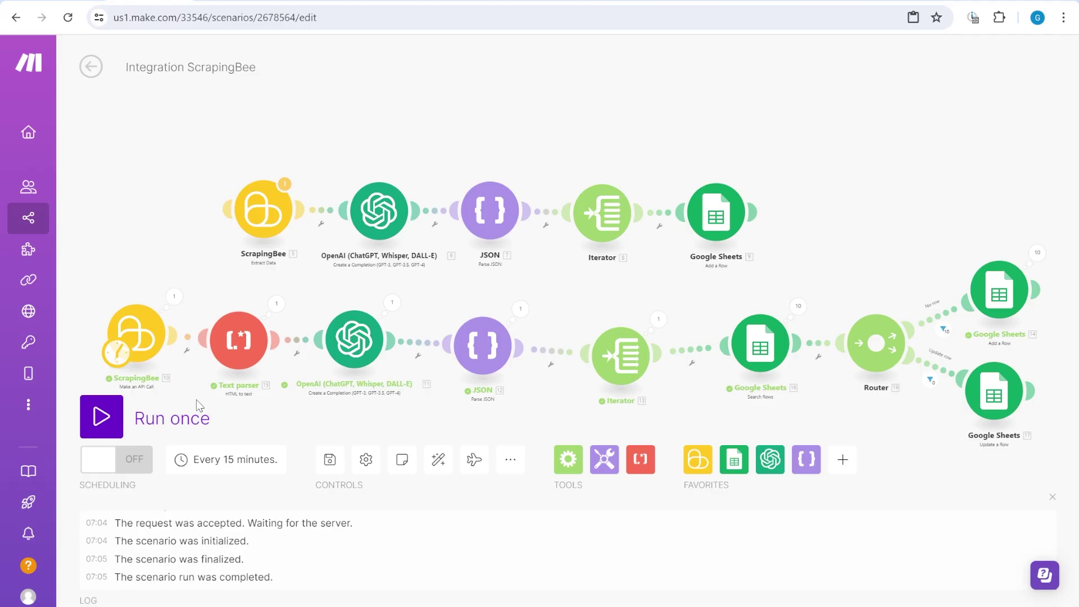
- Run the scenario once more and check rows 12 to 18 in the Coffee machine search spreadsheet
{"action": "left_click", "coordinate": [101, 417]}
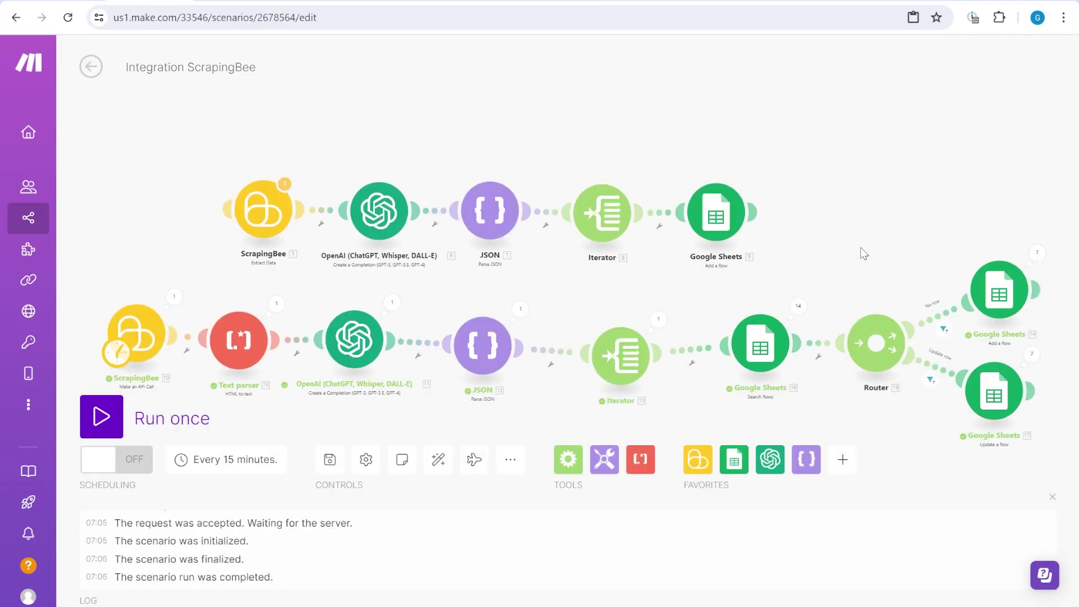
{"action": "scroll", "coordinate": [971, 386], "scroll_direction": "up", "scroll_amount": 1}
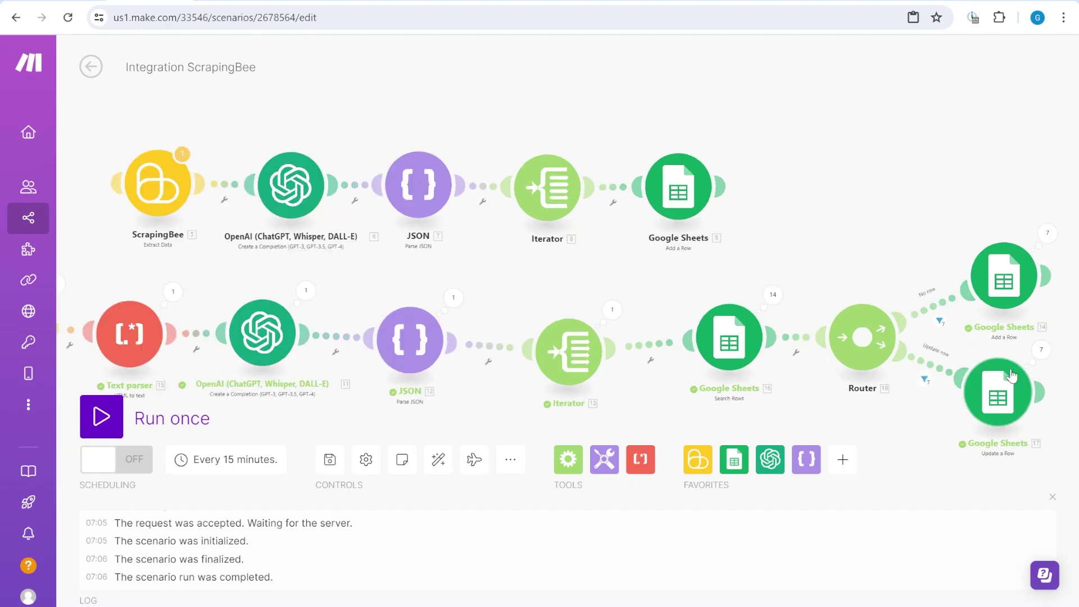
{"action": "left_click_drag", "start_coordinate": [918, 211], "coordinate": [783, 144]}
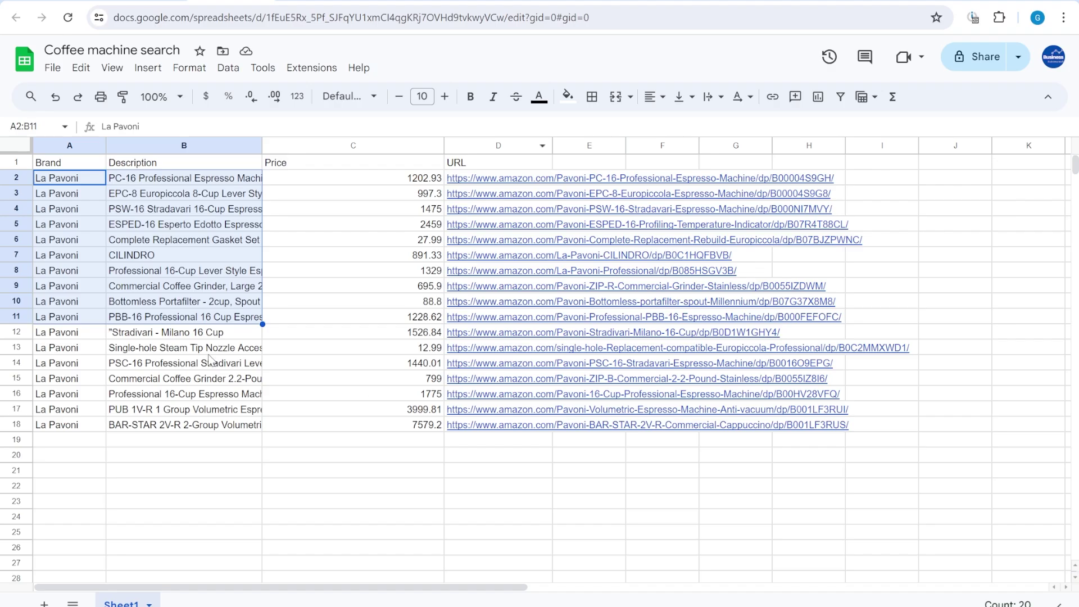
{"action": "left_click_drag", "start_coordinate": [90, 334], "coordinate": [593, 433]}
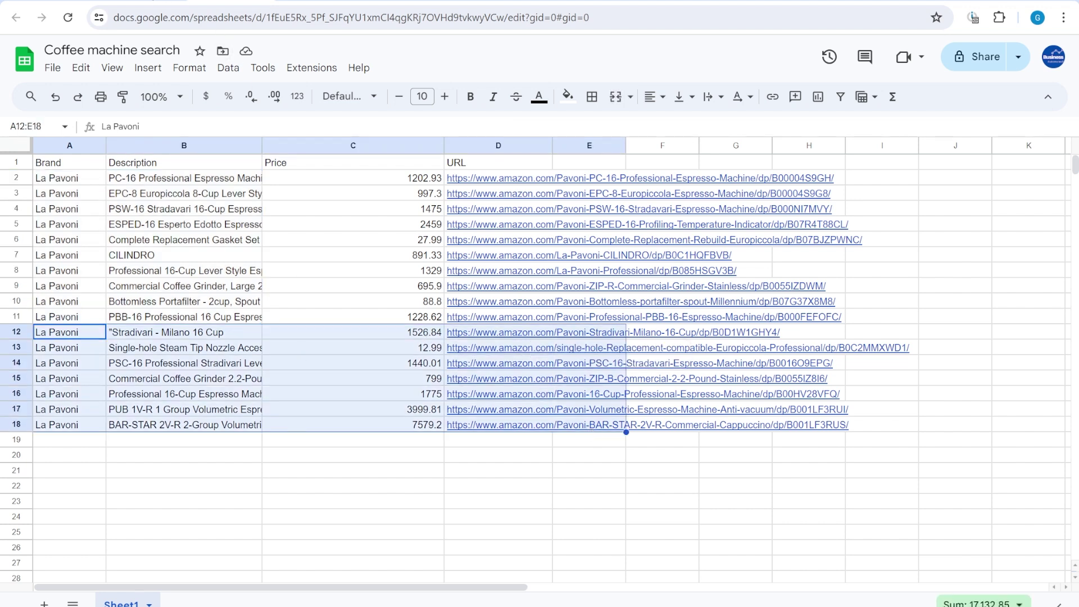
- Return to the scenario and examine the Text parser's full output text, including the content near its end
{"action": "left_click", "coordinate": [163, 2]}
{"action": "left_click_drag", "start_coordinate": [398, 390], "coordinate": [776, 416]}
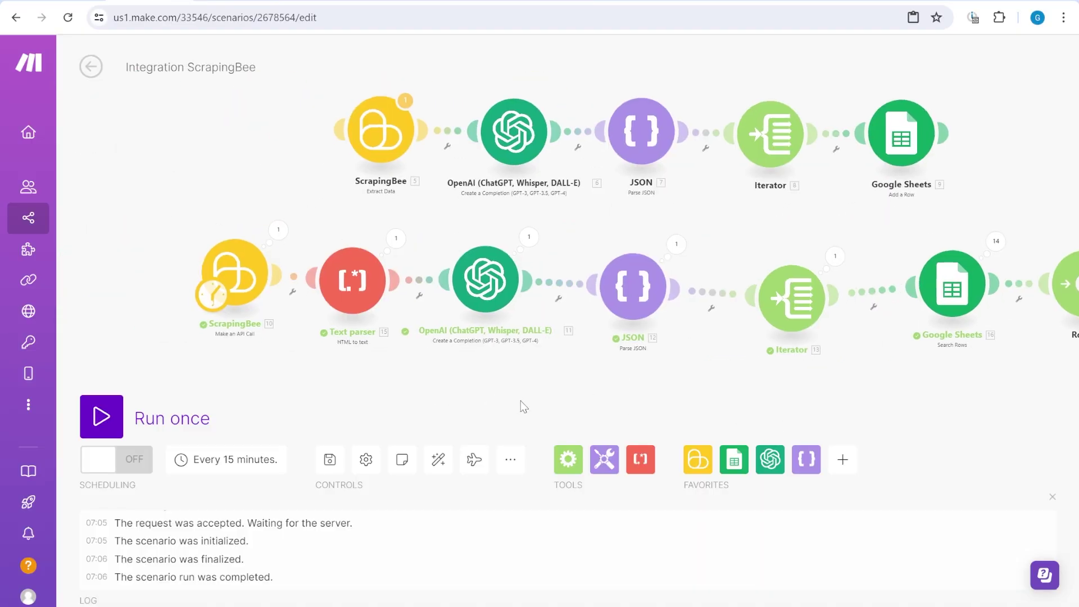
{"action": "left_click", "coordinate": [410, 247]}
{"action": "left_click", "coordinate": [493, 315]}
{"action": "scroll", "coordinate": [557, 353], "scroll_direction": "down", "scroll_amount": 10}
{"action": "scroll", "coordinate": [578, 367], "scroll_direction": "down", "scroll_amount": 15}
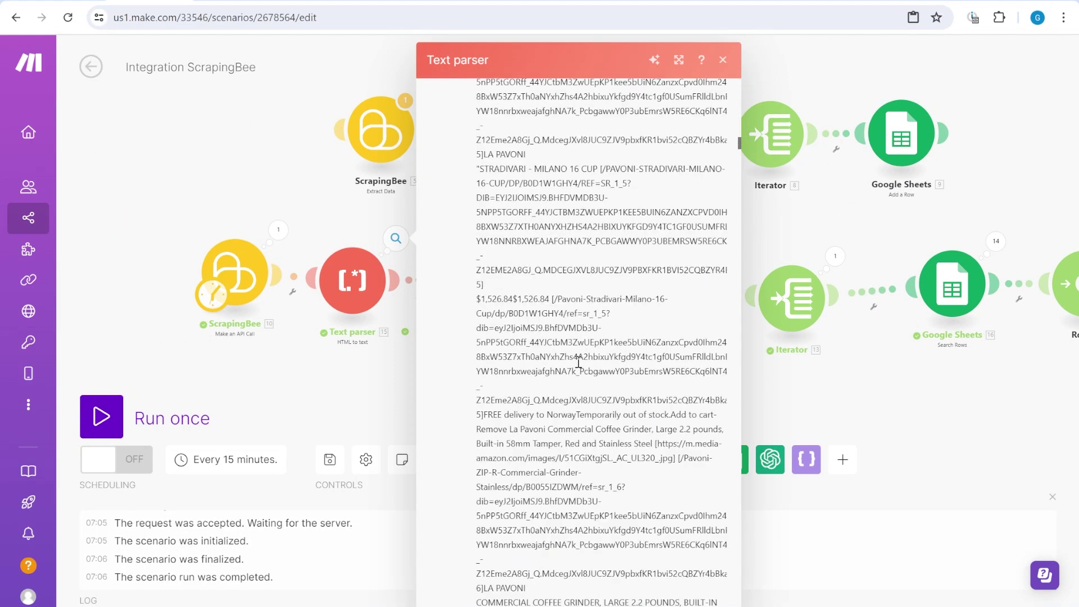
{"action": "left_click_drag", "start_coordinate": [738, 145], "coordinate": [740, 603]}
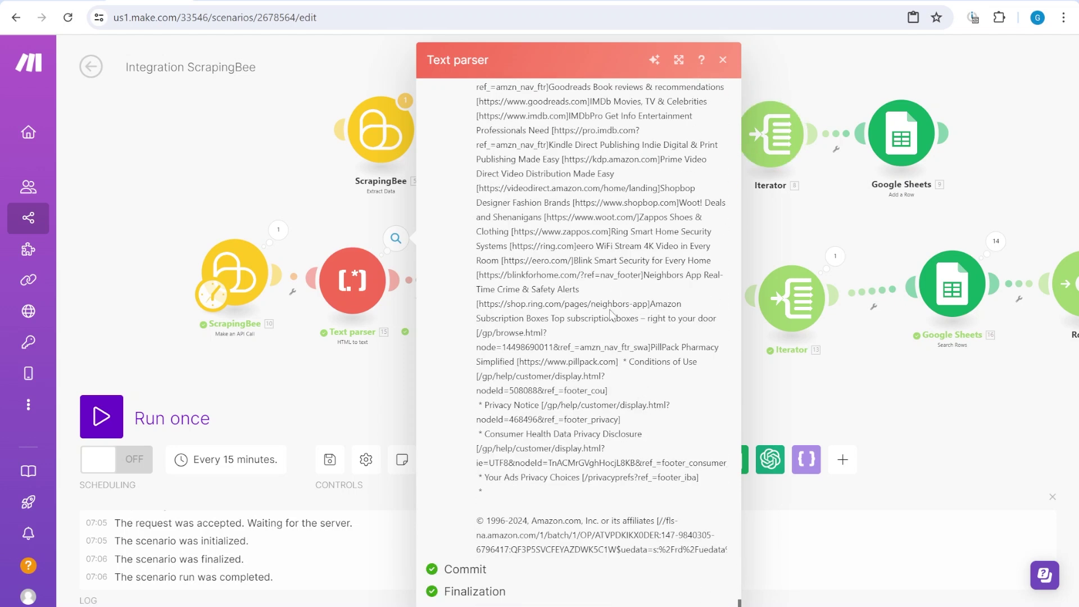
{"action": "scroll", "coordinate": [533, 336], "scroll_direction": "up", "scroll_amount": 10}
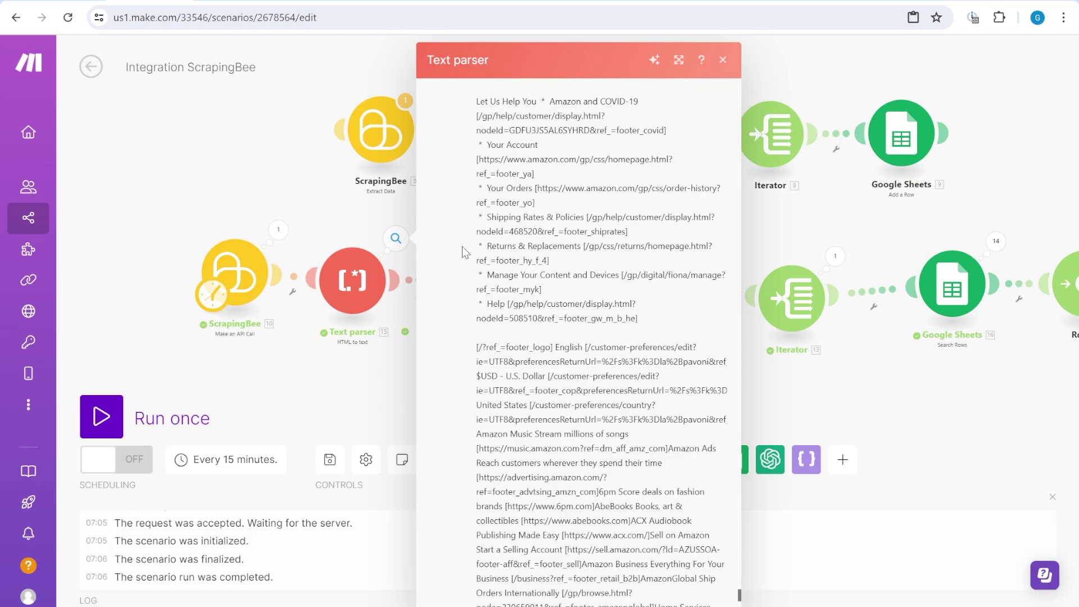
{"action": "scroll", "coordinate": [552, 215], "scroll_direction": "up", "scroll_amount": 10}
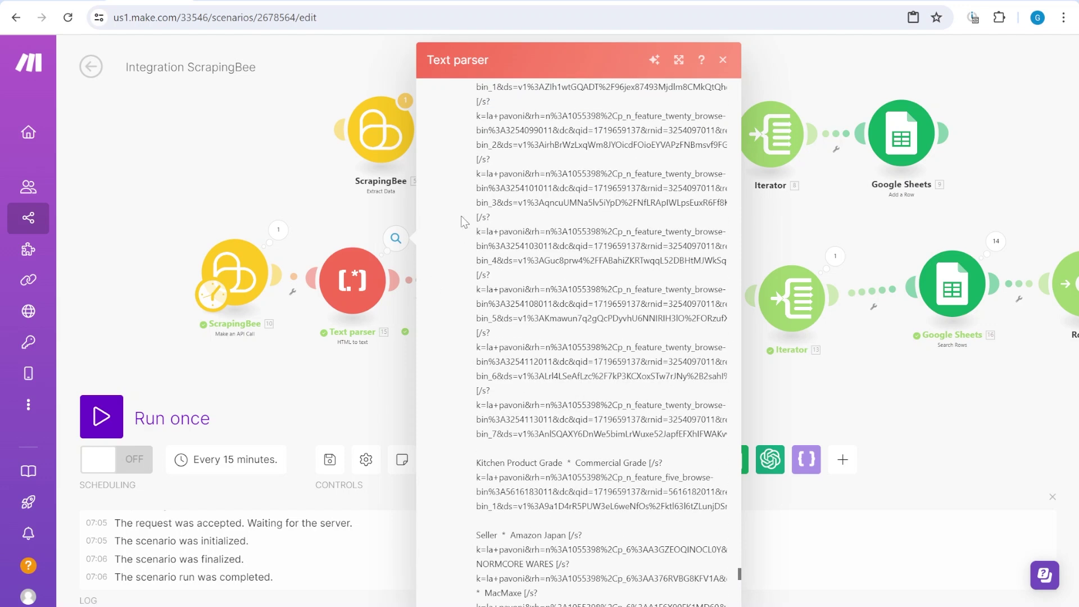
{"action": "left_click", "coordinate": [808, 392]}
- Add a Tools Set variable module after the second chain's Text parser
{"action": "scroll", "coordinate": [362, 397], "scroll_direction": "up", "scroll_amount": 5}
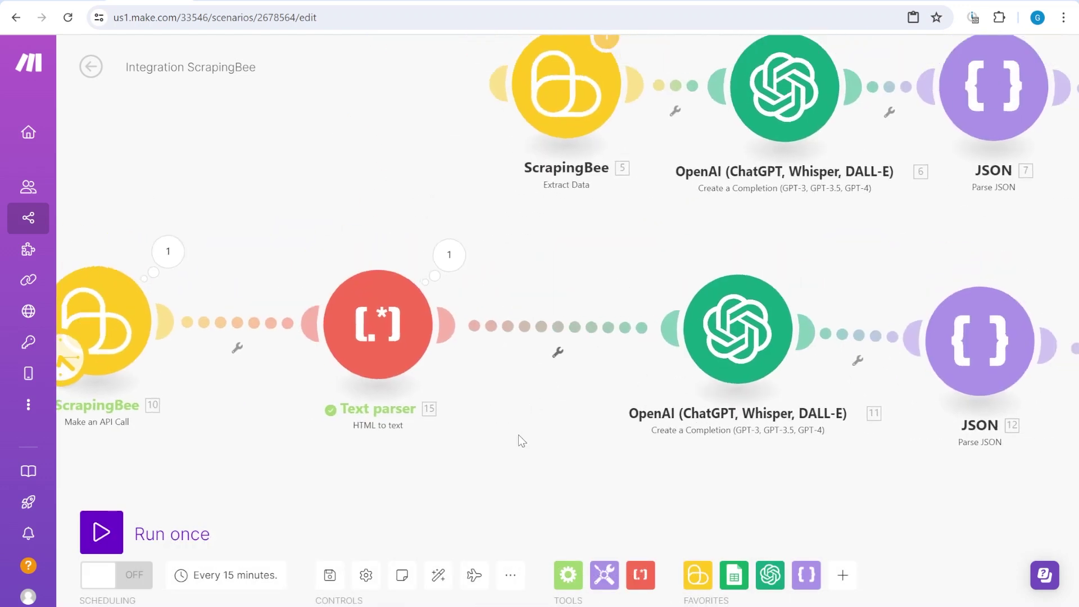
{"action": "left_click", "coordinate": [604, 574]}
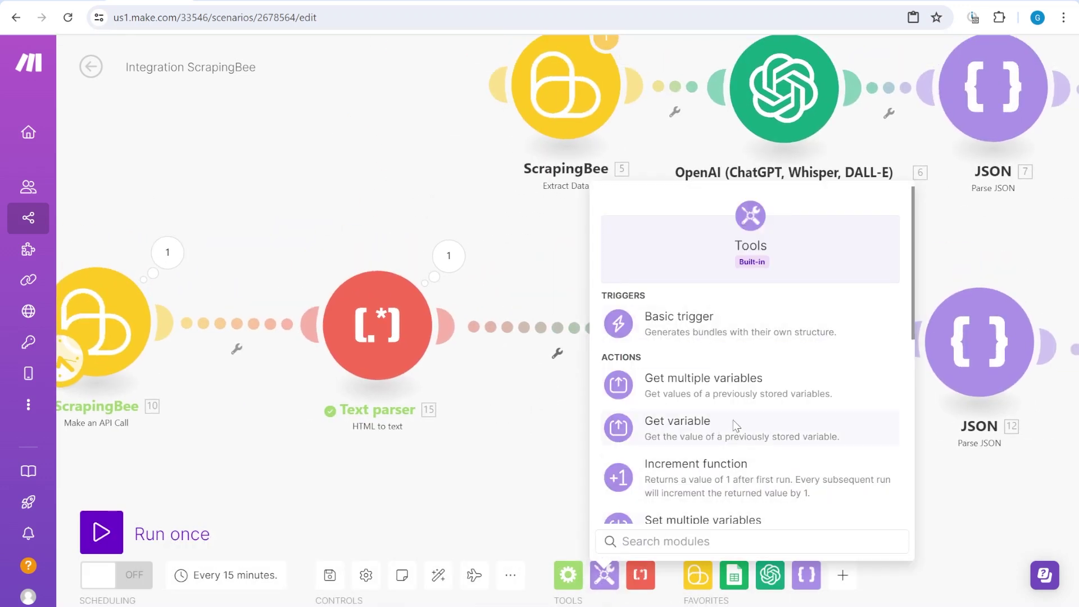
{"action": "scroll", "coordinate": [751, 418], "scroll_direction": "down", "scroll_amount": 2}
{"action": "scroll", "coordinate": [750, 418], "scroll_direction": "down", "scroll_amount": 2}
{"action": "type", "text": "set"}
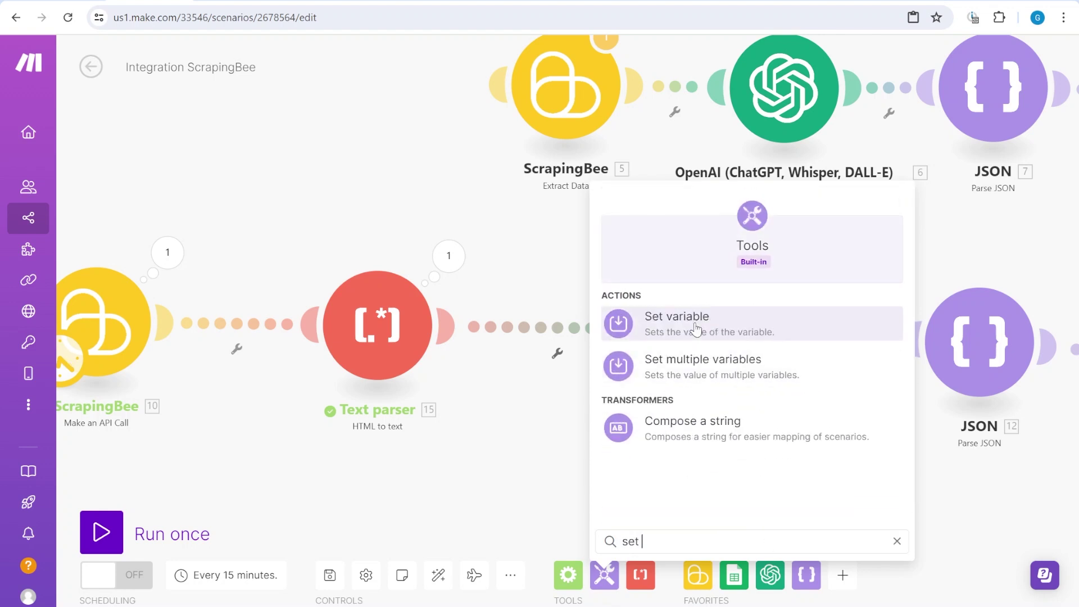
{"action": "left_click", "coordinate": [654, 331]}
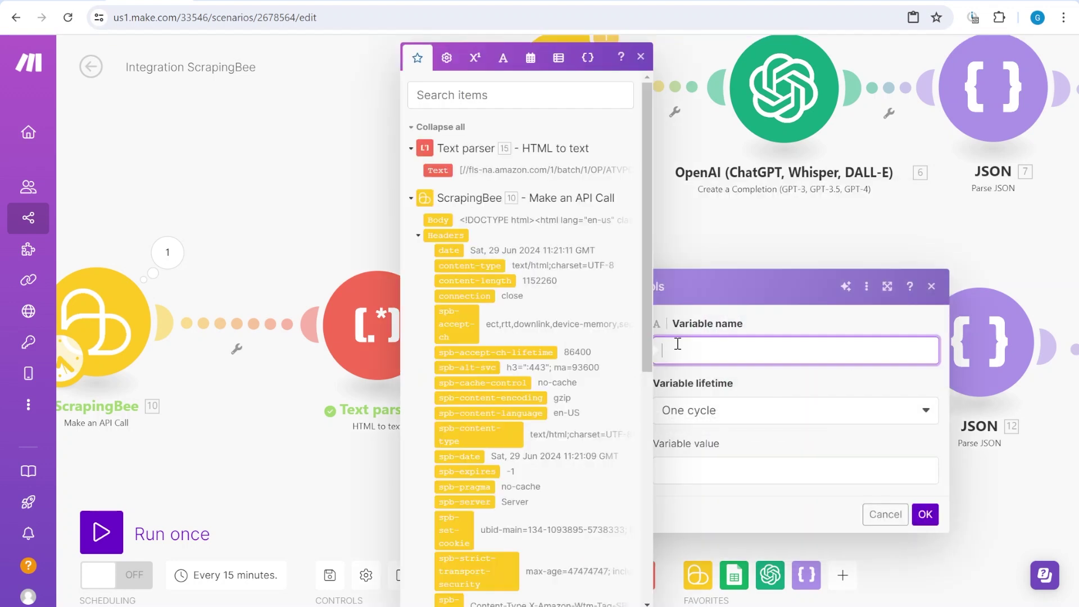
- Name the variable "text array" and map the Text parser's Text output as its value
{"action": "type", "text": "text array"}
{"action": "left_click", "coordinate": [787, 471]}
{"action": "left_click", "coordinate": [439, 170]}
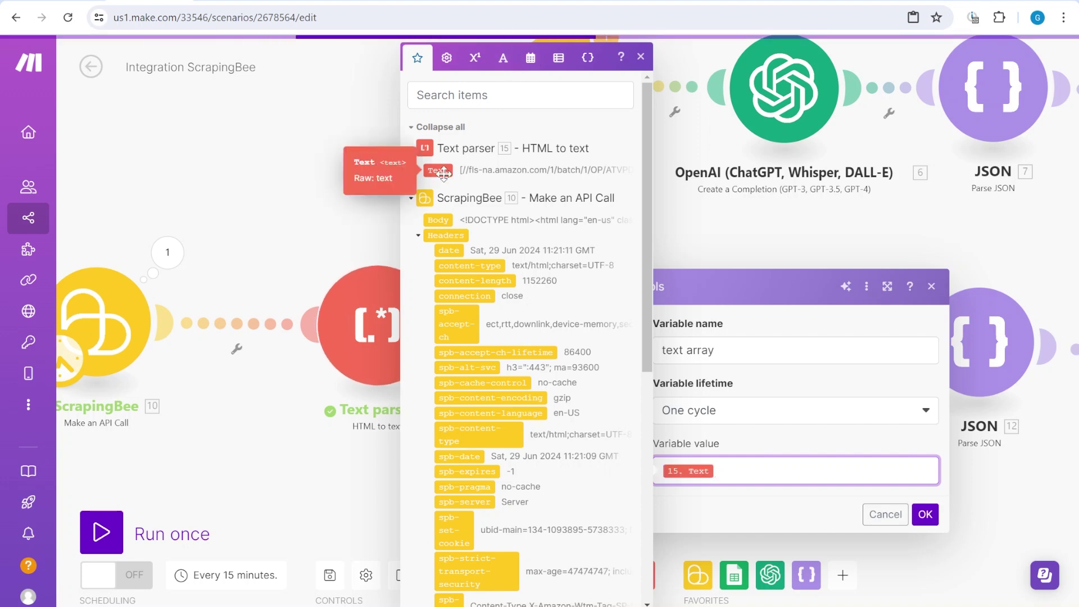
- Wrap the mapped Text in a substring function with 0 as its start position
{"action": "left_click", "coordinate": [530, 58]}
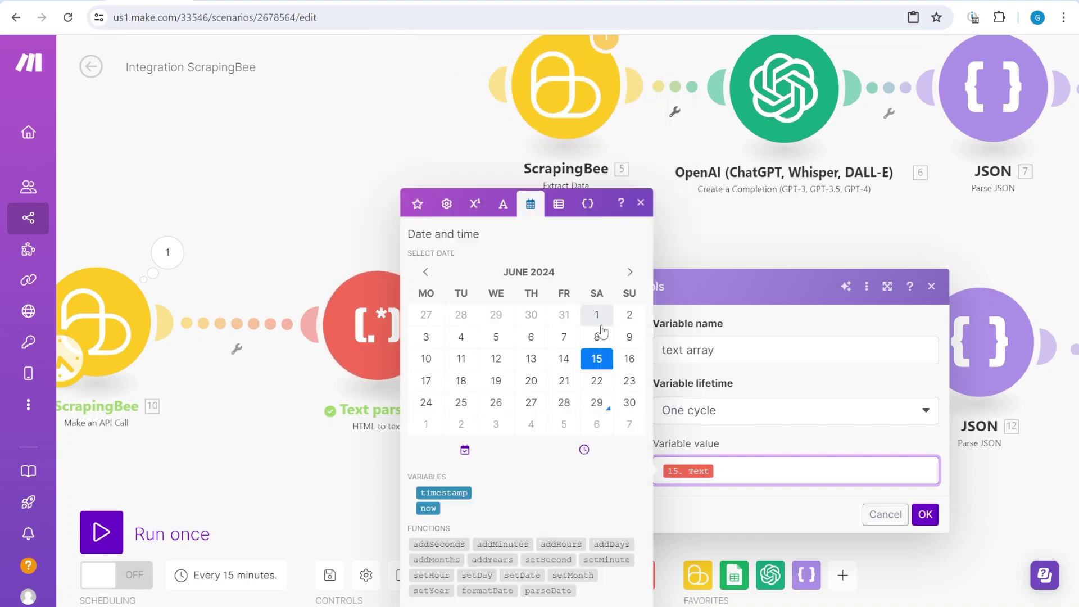
{"action": "left_click", "coordinate": [503, 204]}
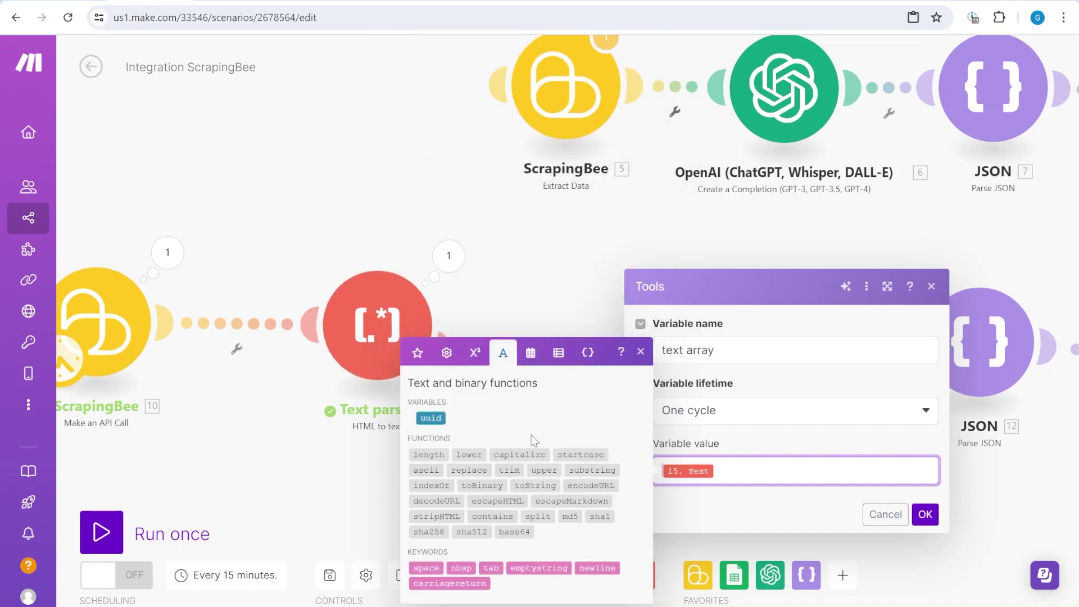
{"action": "left_click", "coordinate": [569, 470]}
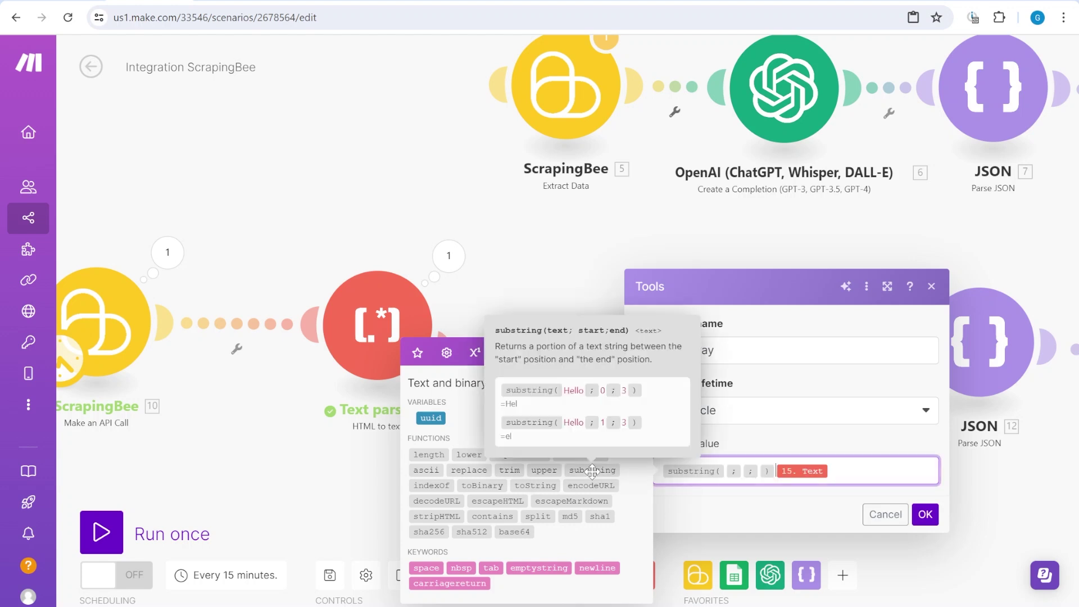
{"action": "key", "text": "BackSpace"}
{"action": "key", "text": "BackSpace"}
{"action": "key", "text": "BackSpace"}
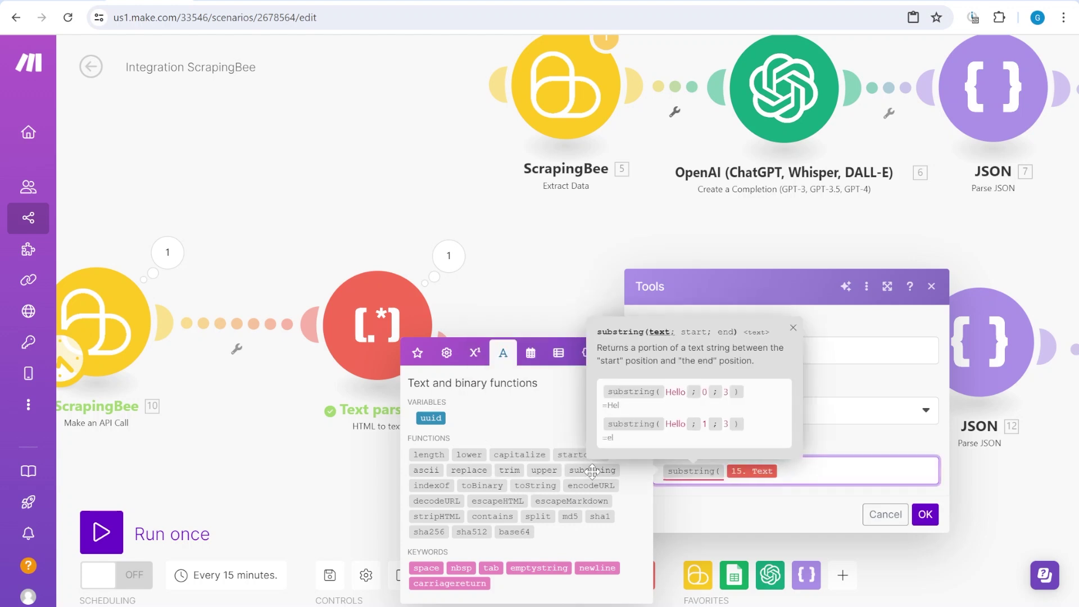
{"action": "type", "text": "; 0 ;"}
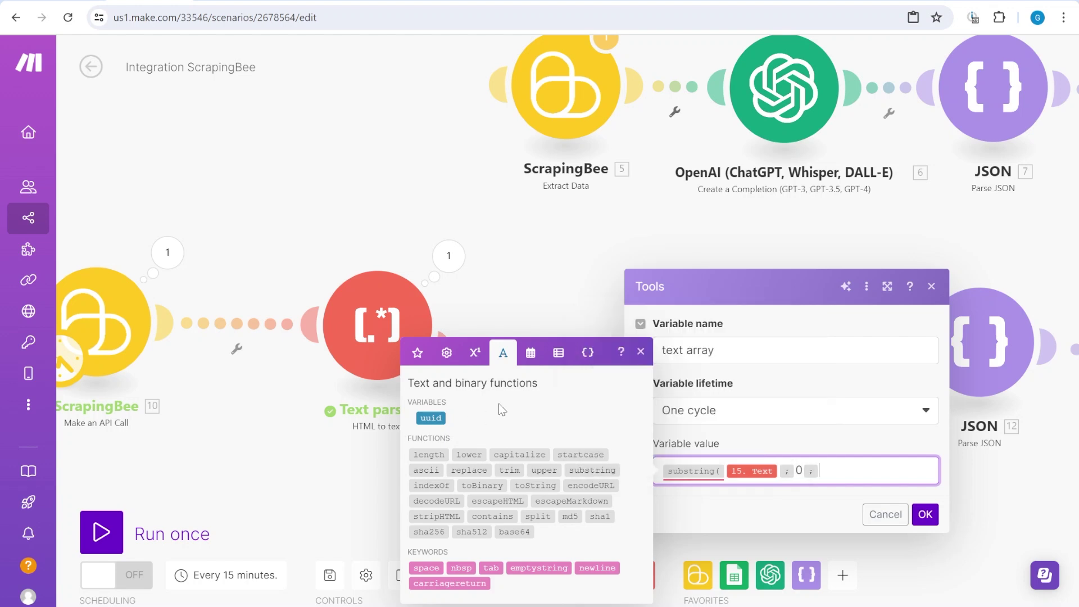
- Set the substring's end position to length(Text) / 2 and close the function
{"action": "left_click", "coordinate": [429, 454]}
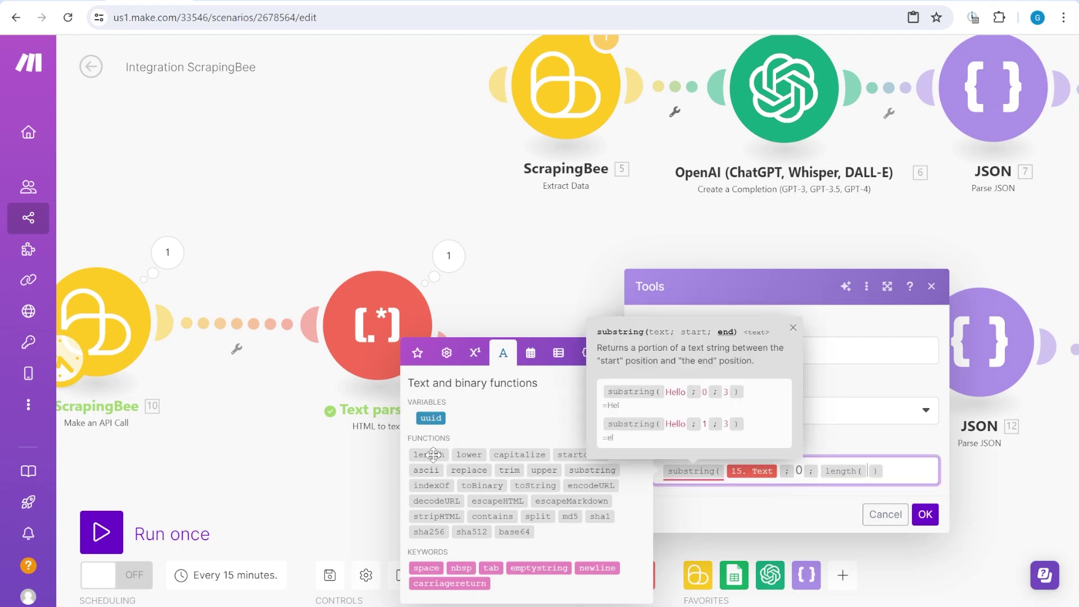
{"action": "left_click", "coordinate": [447, 353]}
{"action": "left_click", "coordinate": [417, 352]}
{"action": "left_click", "coordinate": [438, 170]}
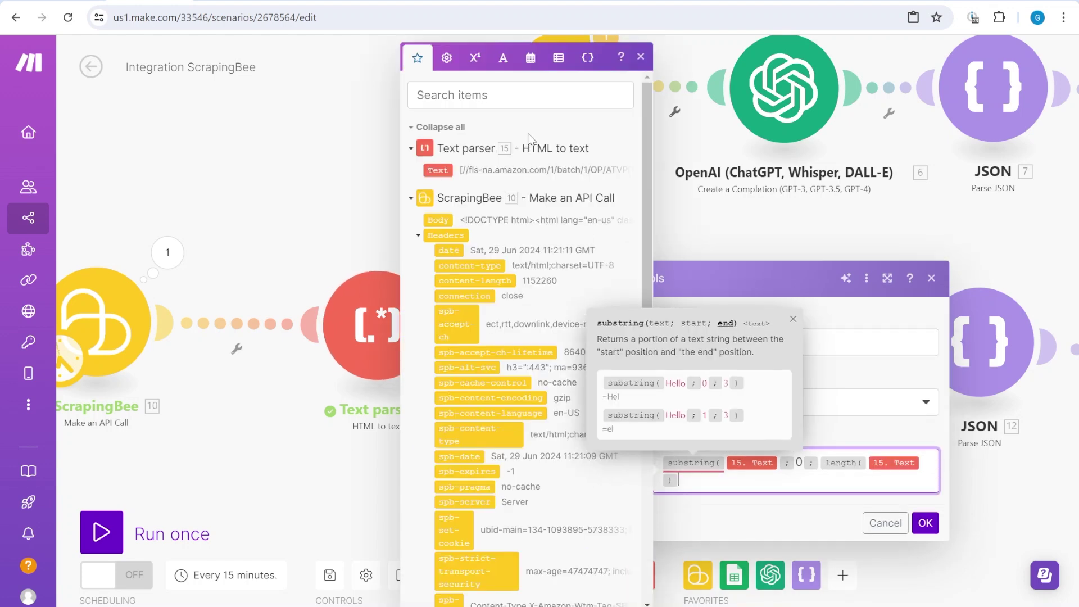
{"action": "left_click", "coordinate": [472, 61]}
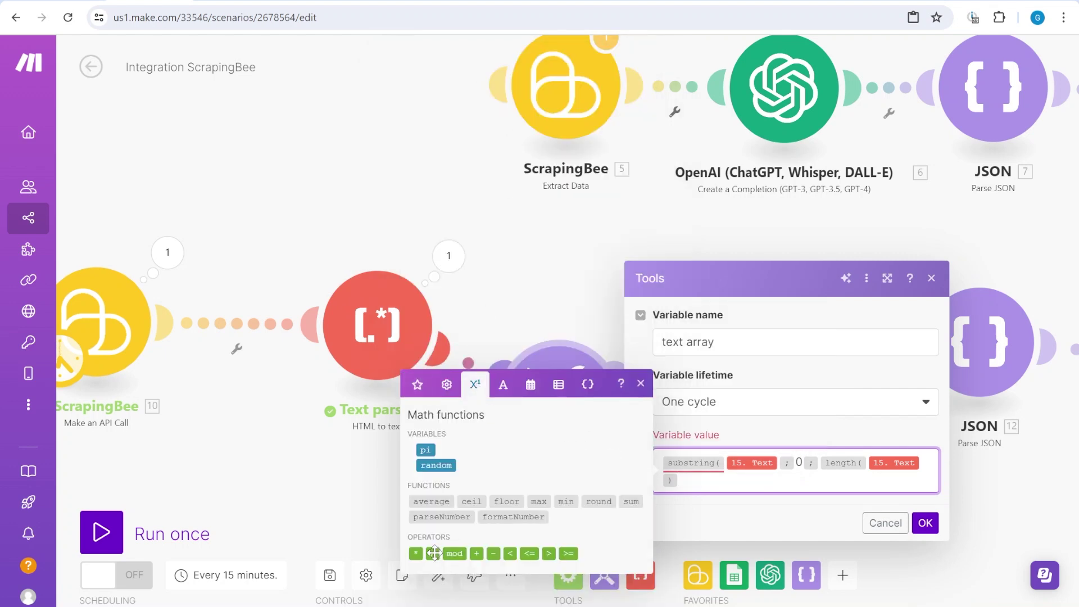
{"action": "left_click", "coordinate": [433, 554]}
{"action": "type", "text": "2 "}
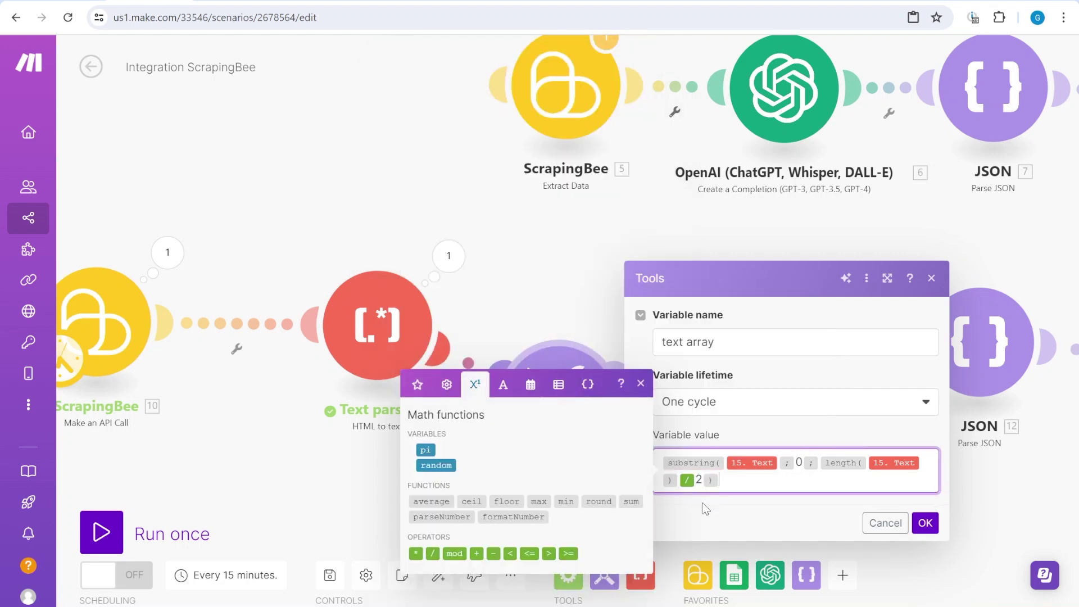
{"action": "type", "text": ")"}
- Rebuild the variable value as add(emptyarray; substring(Text; 0; length(Text) / 2)), reusing the substring expression
{"action": "left_click_drag", "start_coordinate": [746, 482], "coordinate": [639, 466]}
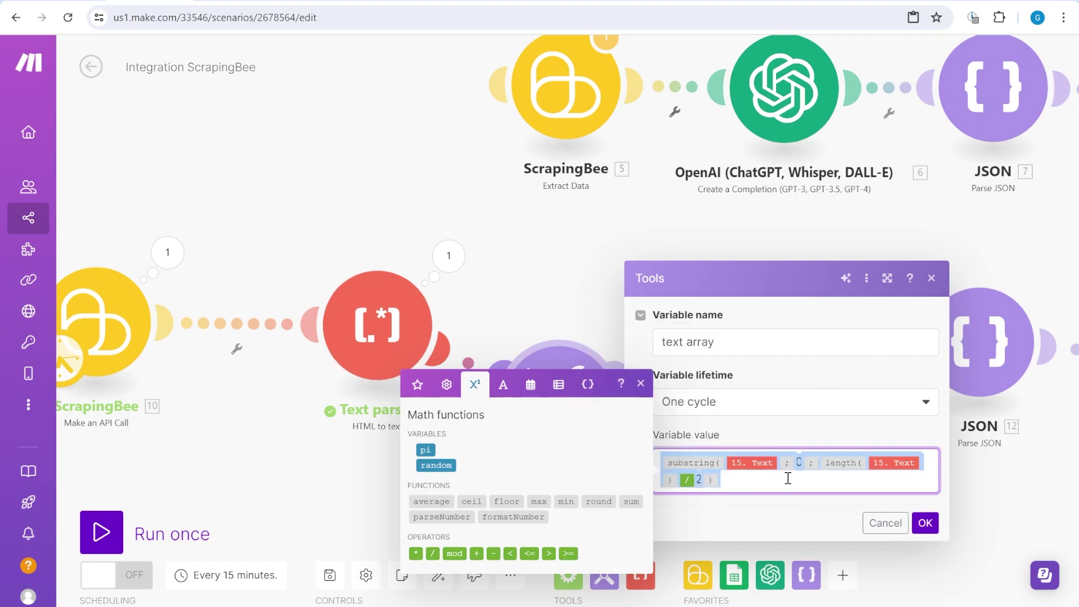
{"action": "key", "text": "BackSpace"}
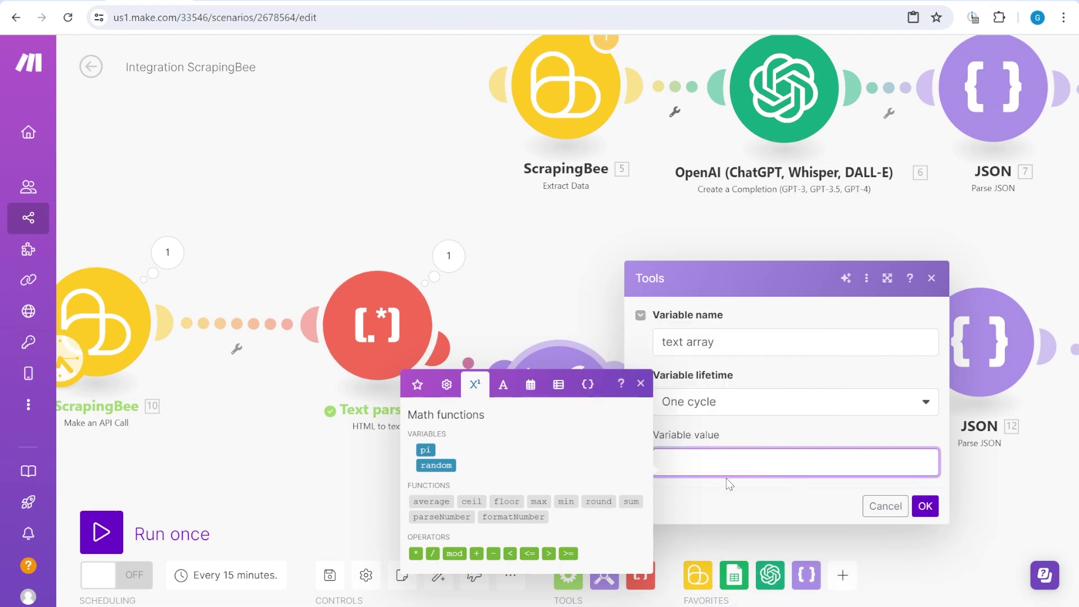
{"action": "left_click", "coordinate": [558, 385]}
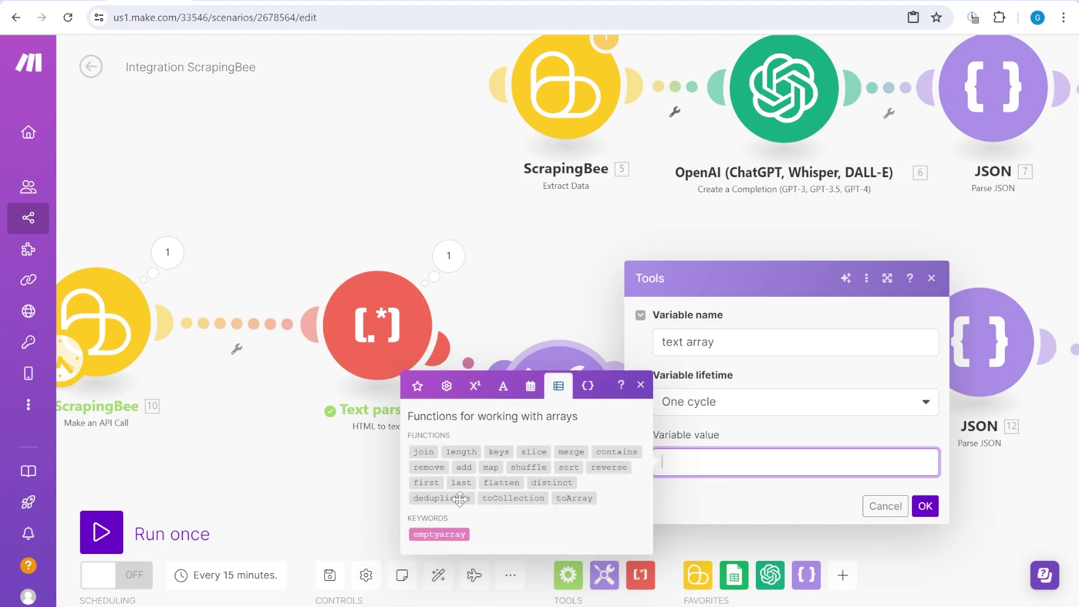
{"action": "left_click", "coordinate": [461, 467]}
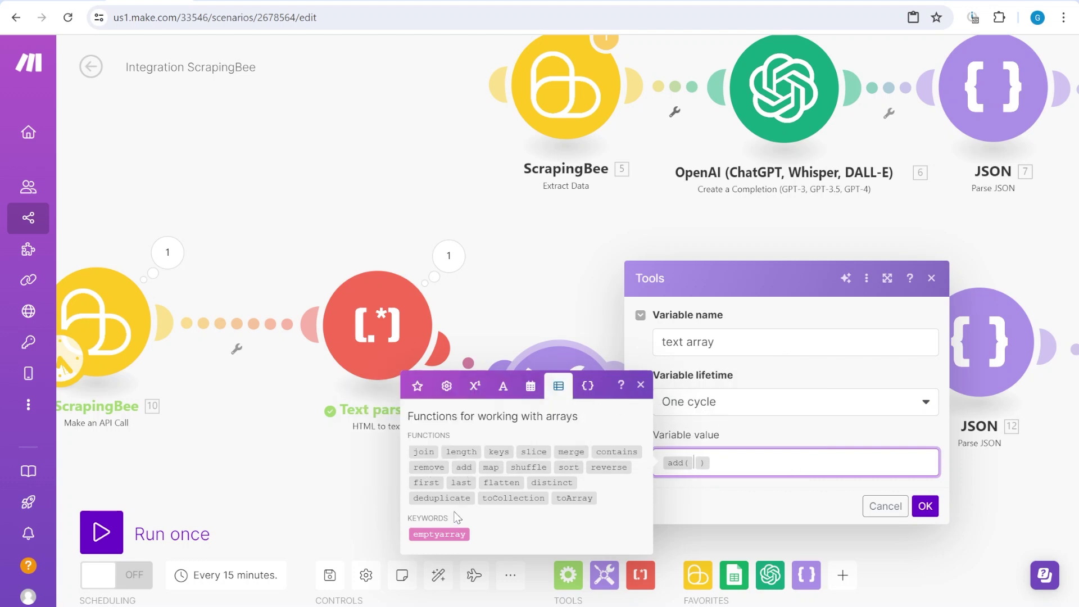
{"action": "left_click", "coordinate": [448, 533]}
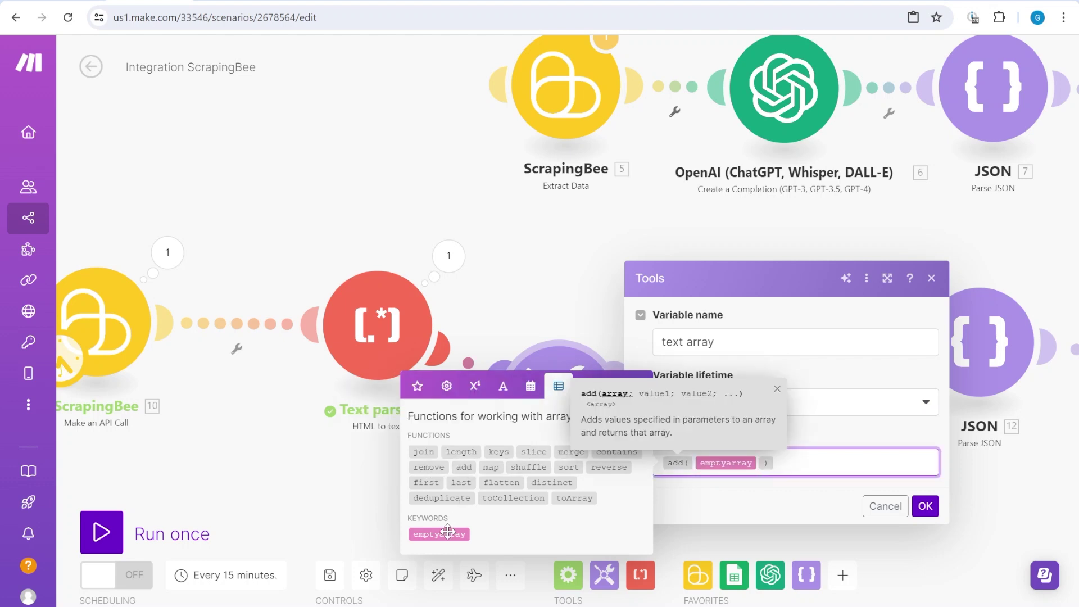
{"action": "type", "text": "; substring(15. Text; 0; length(15. Text) / 2)"}
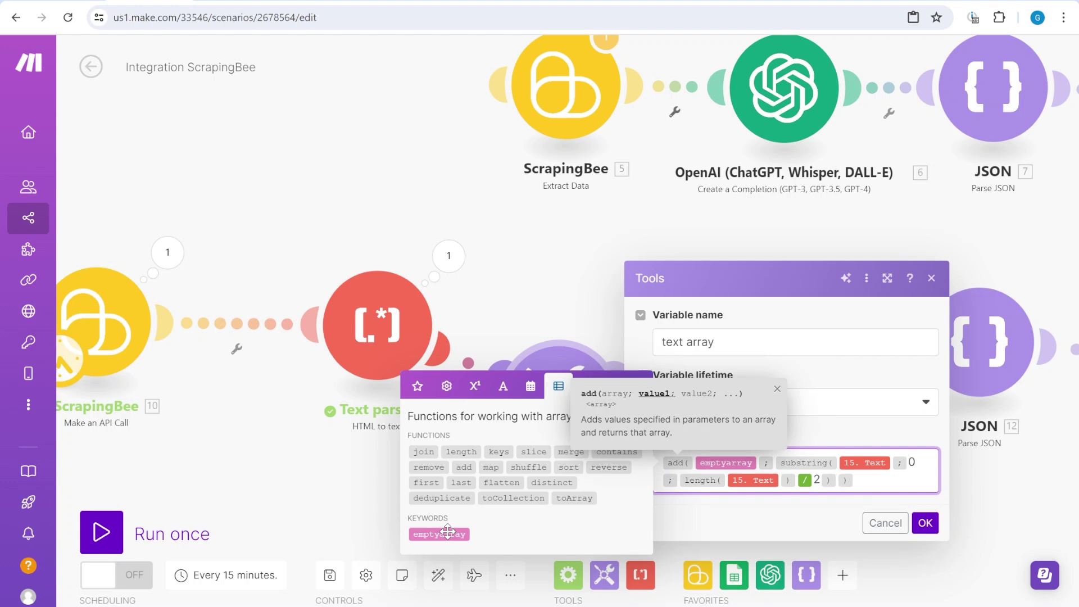
- Append a copy of the substring as the array's second value and remove its 0 argument so it starts at length(Text) / 2
{"action": "type", "text": ";"}
{"action": "type", "text": "substring(15. Text; 0; length(15. Text) / 2)"}
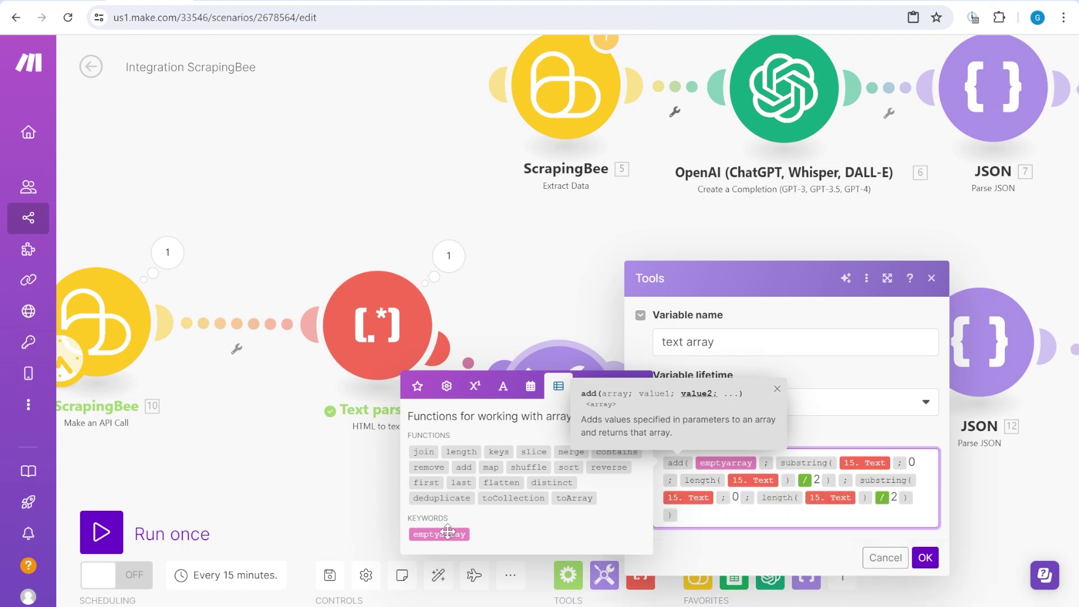
{"action": "key", "text": "Left"}
{"action": "key", "text": "Left"}
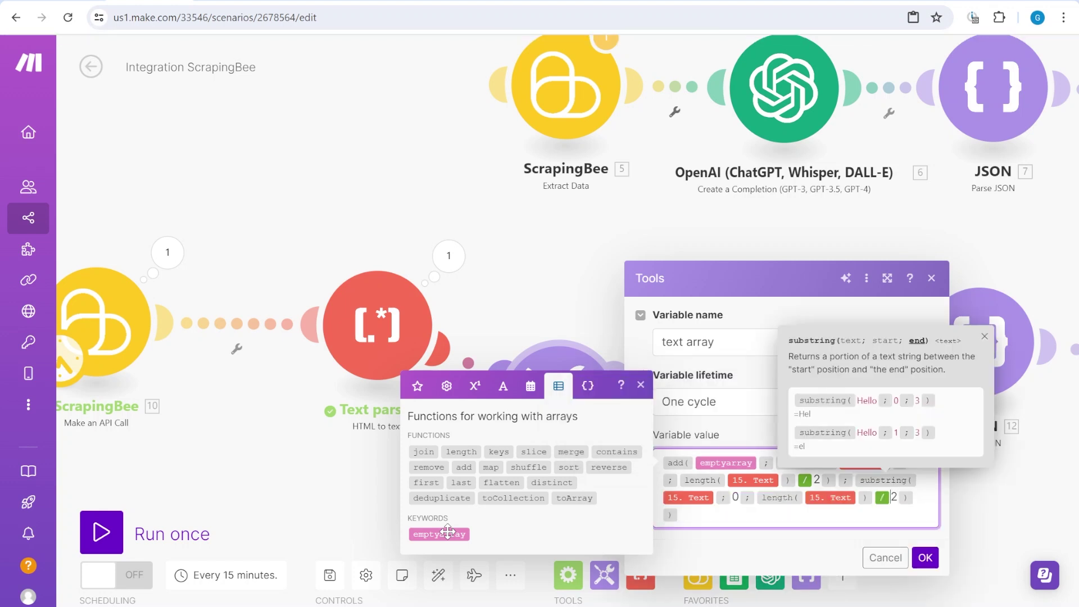
{"action": "key", "text": "Left"}
{"action": "key", "text": "Left"}
{"action": "key", "text": "Left"}
{"action": "key", "text": "Left"}
{"action": "key", "text": "BackSpace"}
{"action": "key", "text": "BackSpace"}
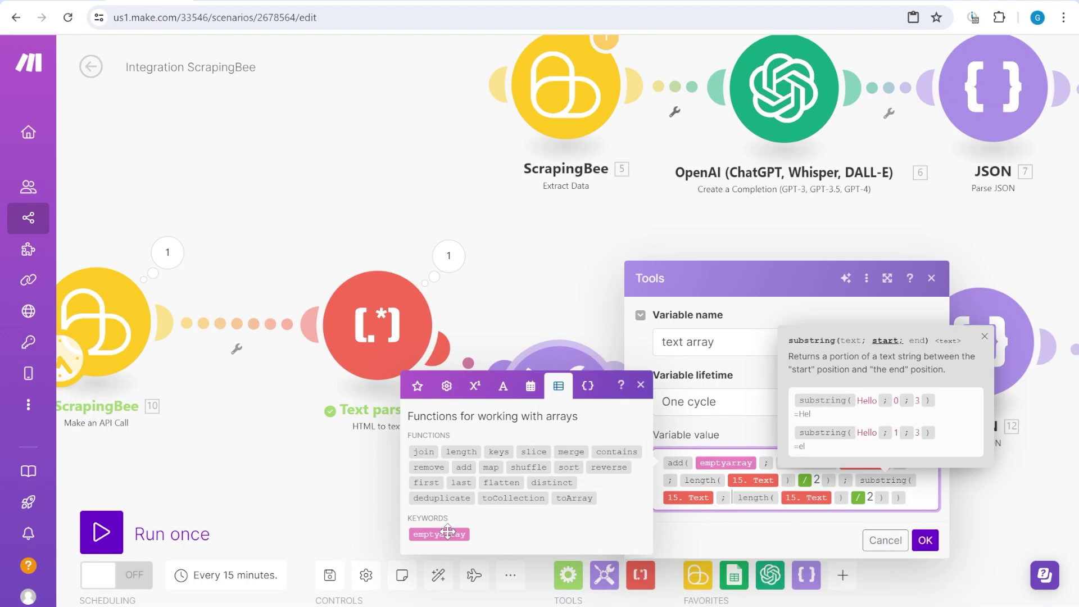
- Check the closing brackets of the array expression and save the Set variable settings
{"action": "key", "text": "Right"}
{"action": "key", "text": "Right"}
{"action": "key", "text": "Right"}
{"action": "key", "text": "Right"}
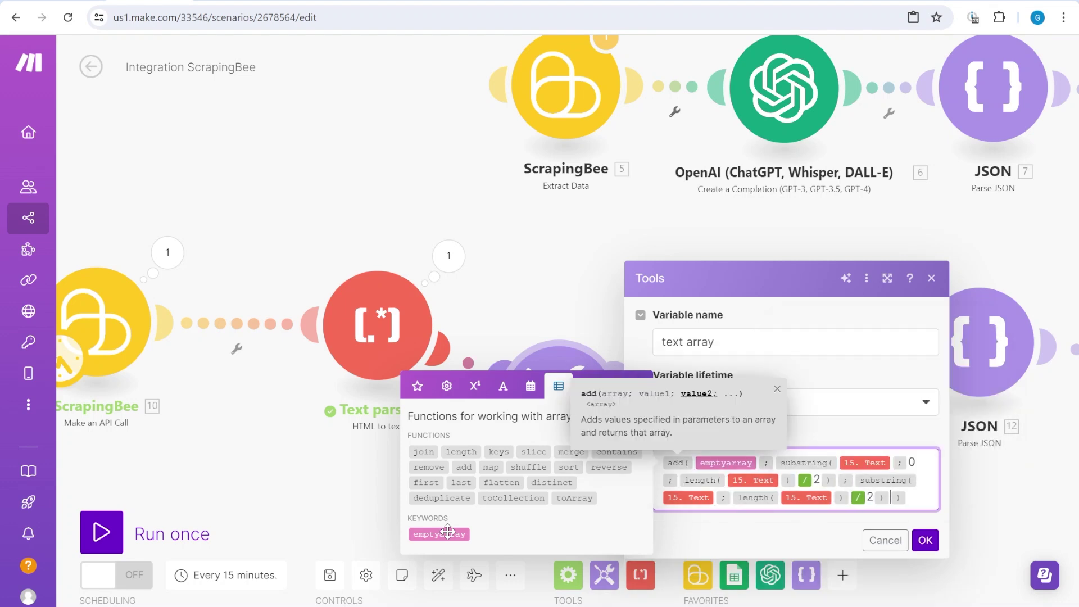
{"action": "left_click", "coordinate": [887, 505]}
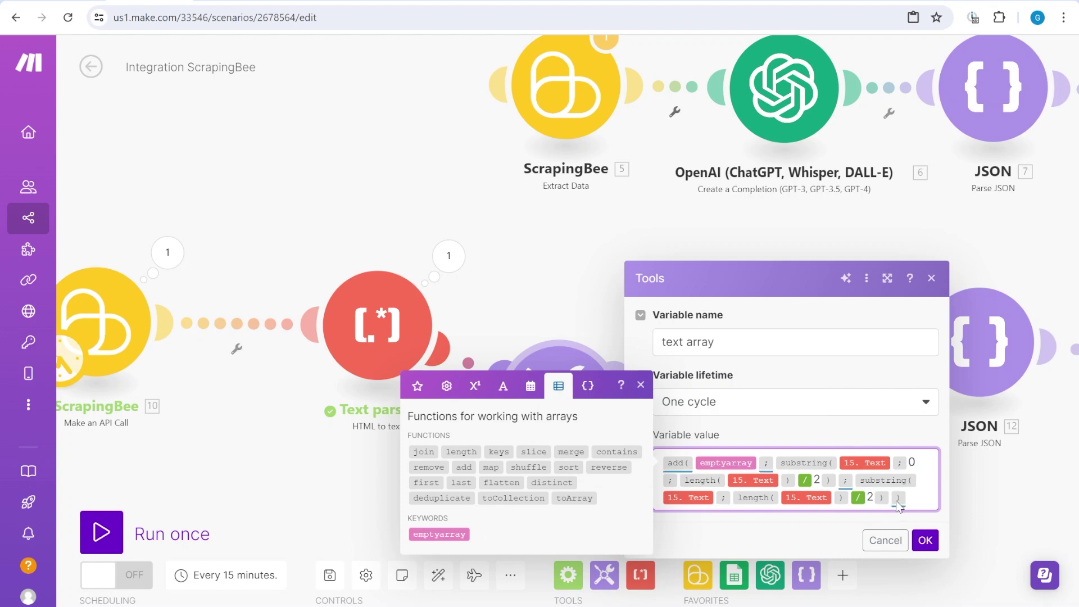
{"action": "left_click", "coordinate": [881, 502]}
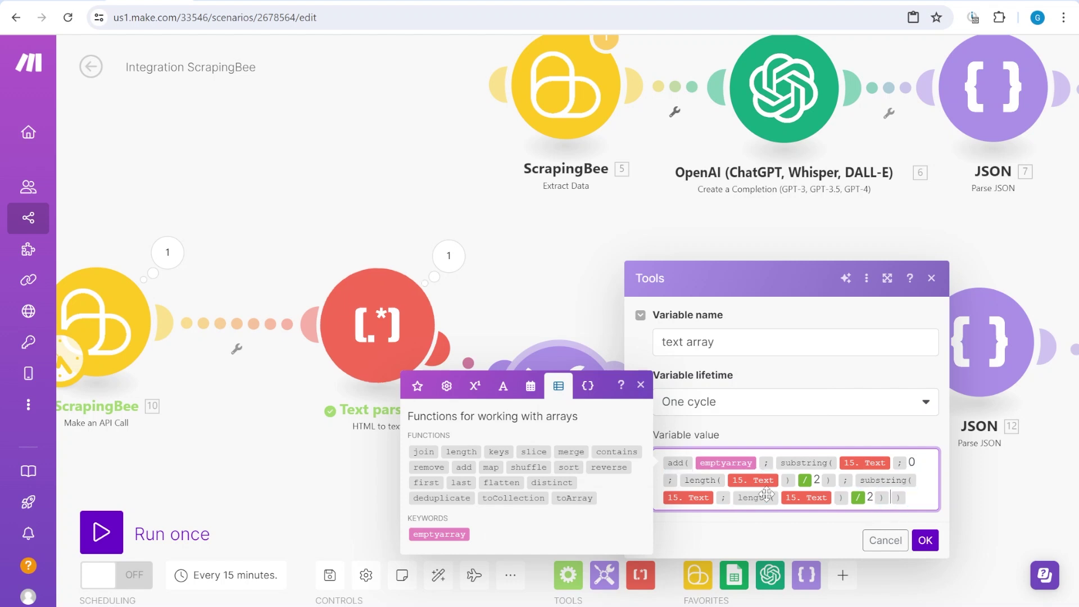
{"action": "left_click", "coordinate": [925, 540]}
- Run the scenario and examine both long strings in the Set variable module's text array output
{"action": "left_click", "coordinate": [653, 389]}
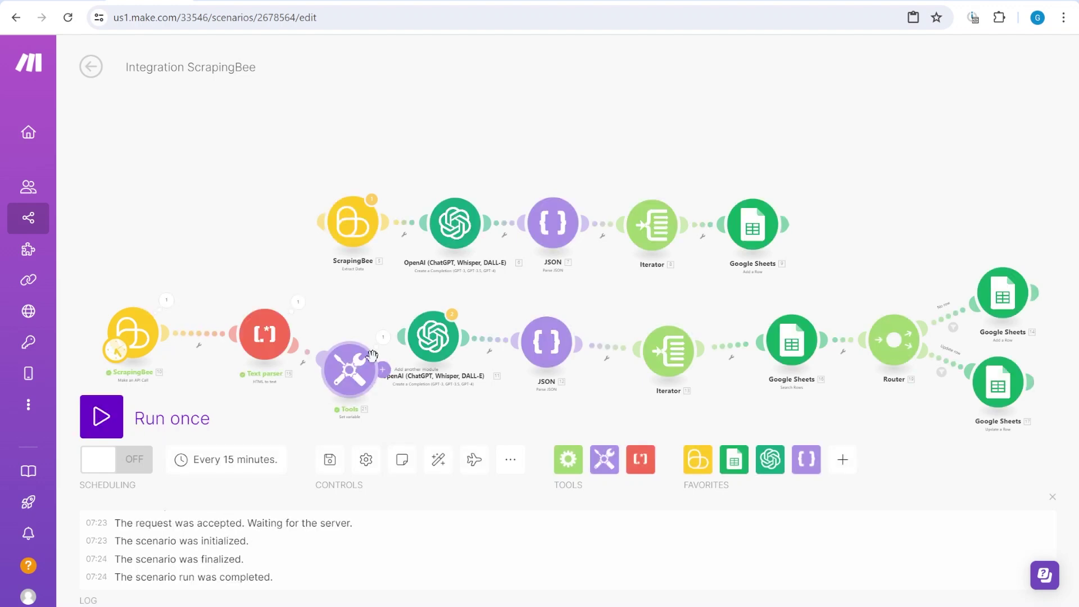
{"action": "scroll", "coordinate": [372, 356], "scroll_direction": "up", "scroll_amount": 3}
{"action": "left_click", "coordinate": [389, 327]}
{"action": "left_click", "coordinate": [518, 403]}
{"action": "left_click", "coordinate": [518, 404]}
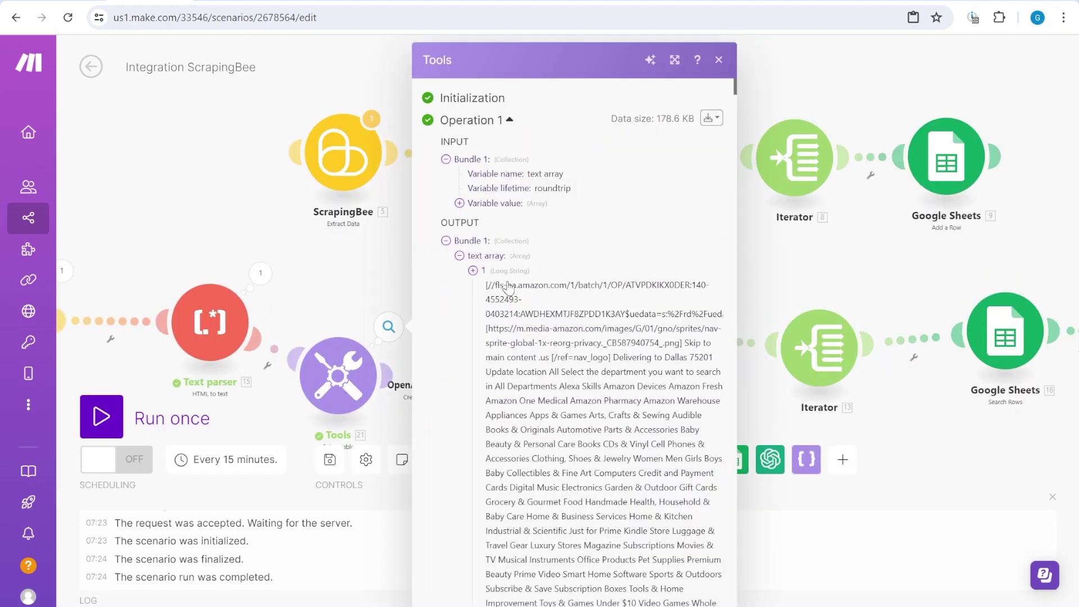
{"action": "left_click", "coordinate": [484, 271]}
{"action": "left_click", "coordinate": [513, 416]}
{"action": "scroll", "coordinate": [590, 366], "scroll_direction": "down", "scroll_amount": 1}
{"action": "scroll", "coordinate": [590, 366], "scroll_direction": "down", "scroll_amount": 1}
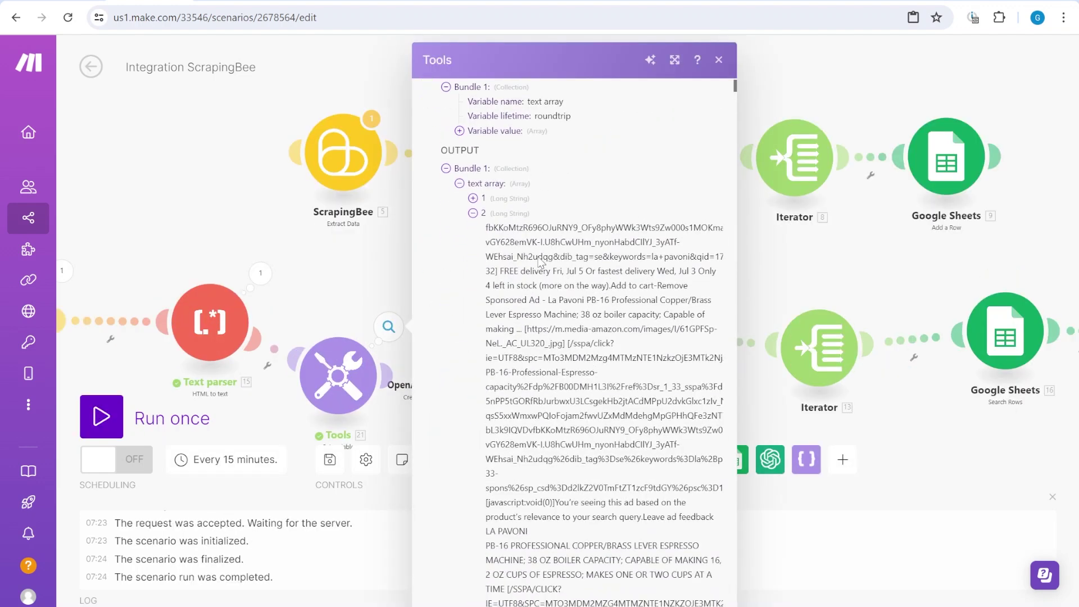
{"action": "left_click", "coordinate": [512, 216]}
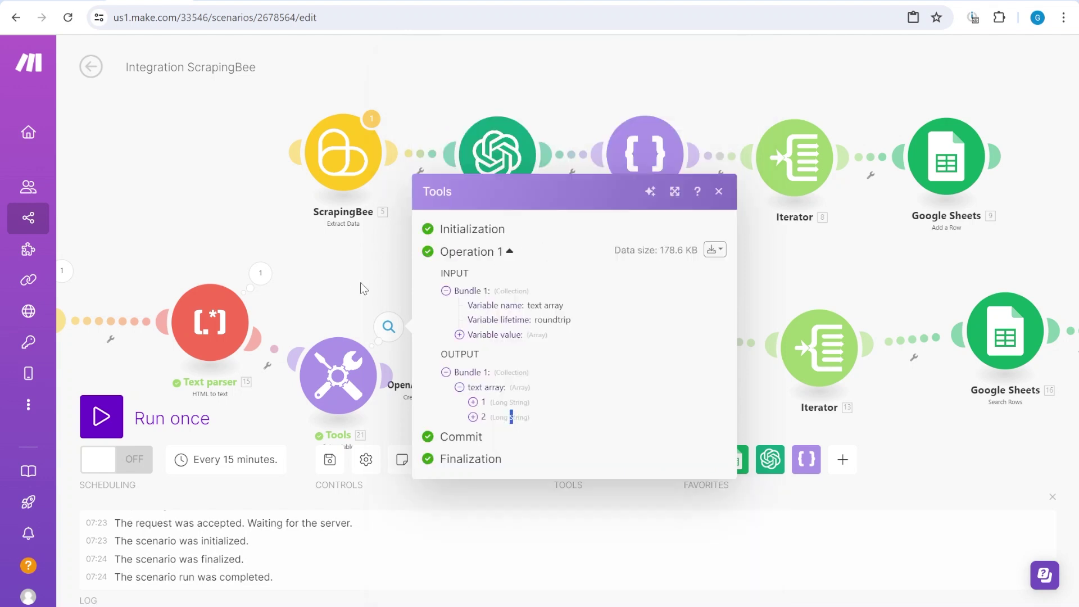
{"action": "left_click", "coordinate": [313, 268]}
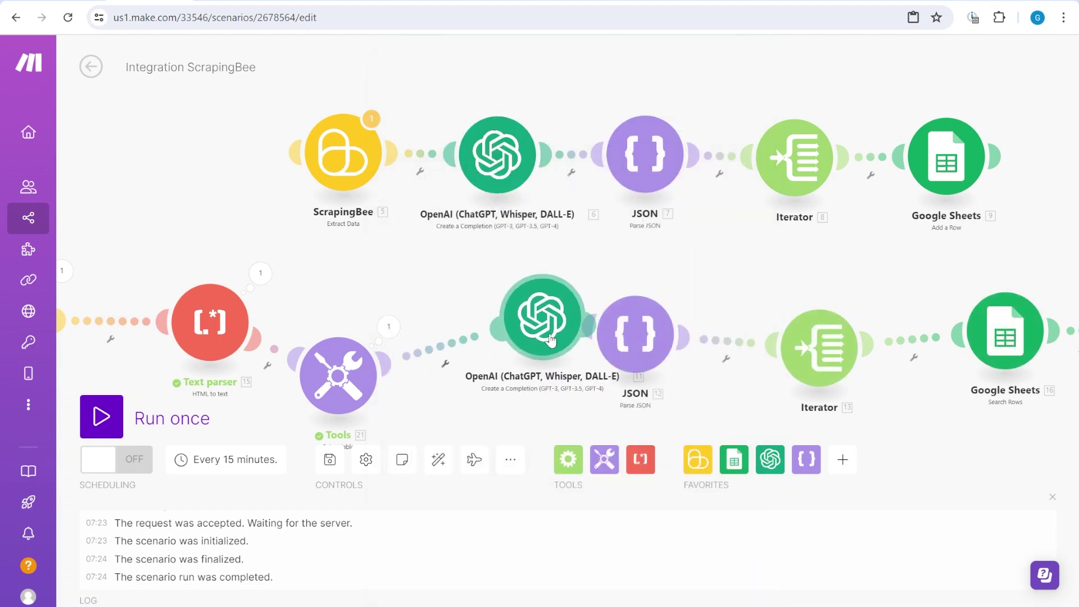
- Insert an Iterator module between the Set variable module and the second chain's OpenAI module
{"action": "left_click_drag", "start_coordinate": [528, 380], "coordinate": [474, 257]}
{"action": "left_click", "coordinate": [568, 459]}
{"action": "left_click", "coordinate": [618, 265]}
{"action": "left_click_drag", "start_coordinate": [593, 281], "coordinate": [424, 311]}
{"action": "left_click", "coordinate": [412, 295]}
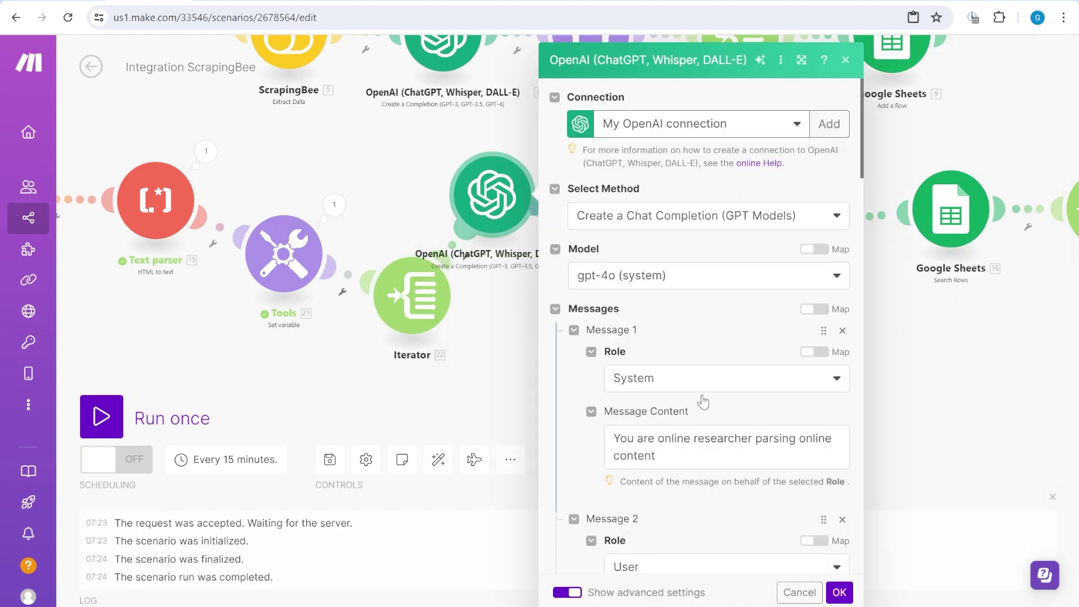
- Map the new Iterator's Value after "here is the website to parse:" in the OpenAI module's Message 3 and save it
{"action": "scroll", "coordinate": [688, 318], "scroll_direction": "down", "scroll_amount": 5}
{"action": "scroll", "coordinate": [688, 319], "scroll_direction": "down", "scroll_amount": 5}
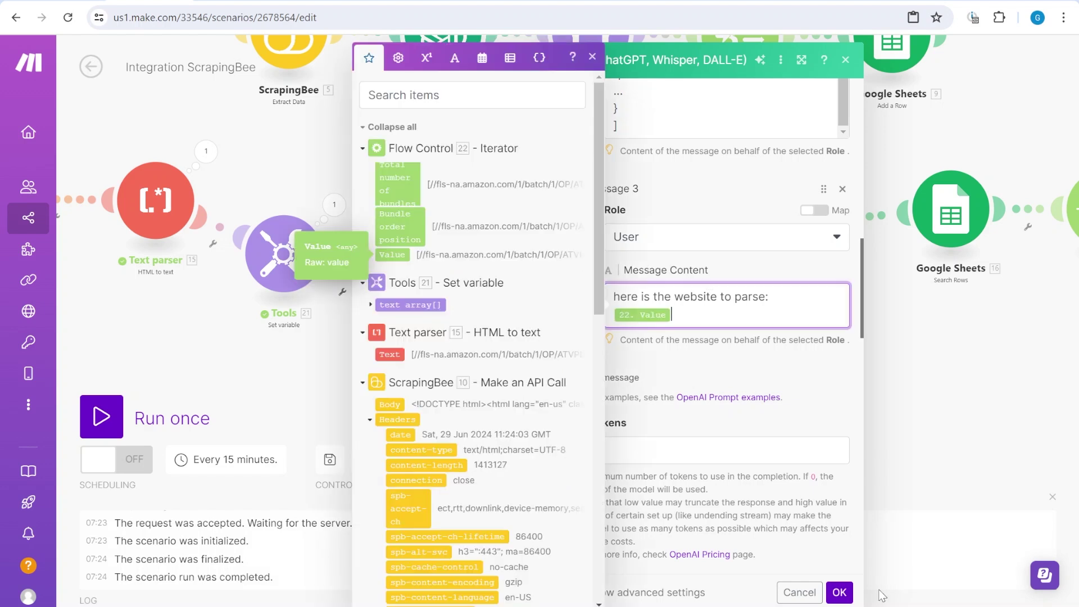
{"action": "left_click", "coordinate": [839, 592]}
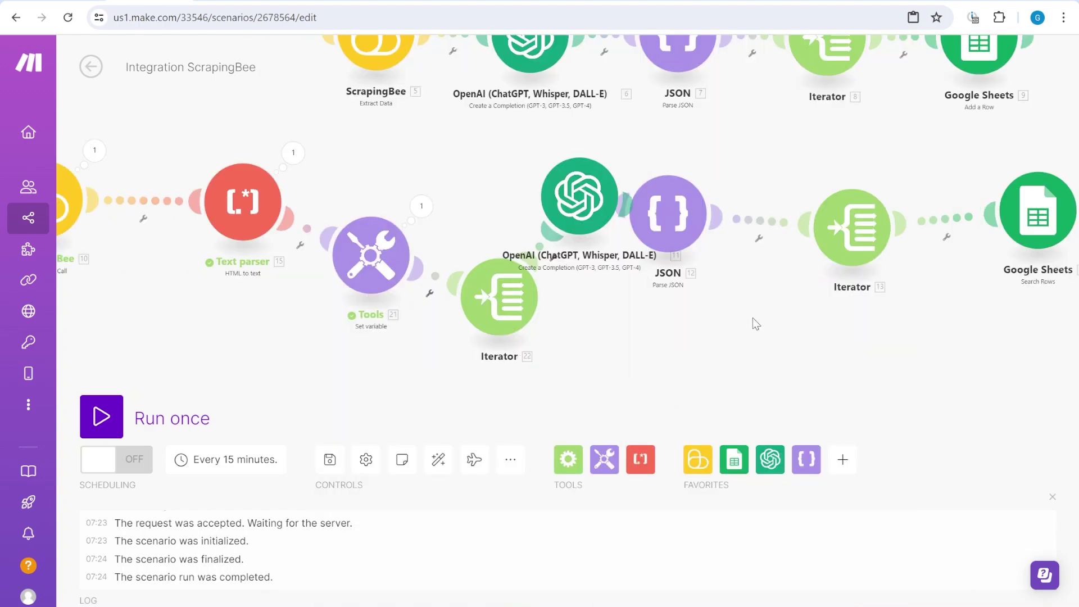
- Auto-align the scenario's modules
{"action": "scroll", "coordinate": [646, 371], "scroll_direction": "down", "scroll_amount": 3}
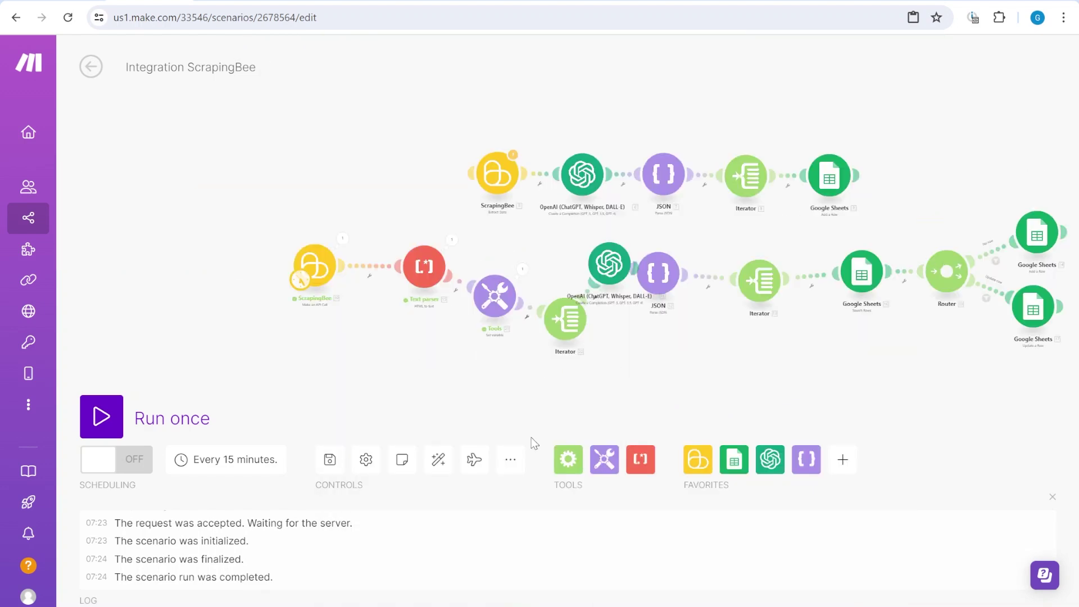
{"action": "left_click", "coordinate": [438, 459]}
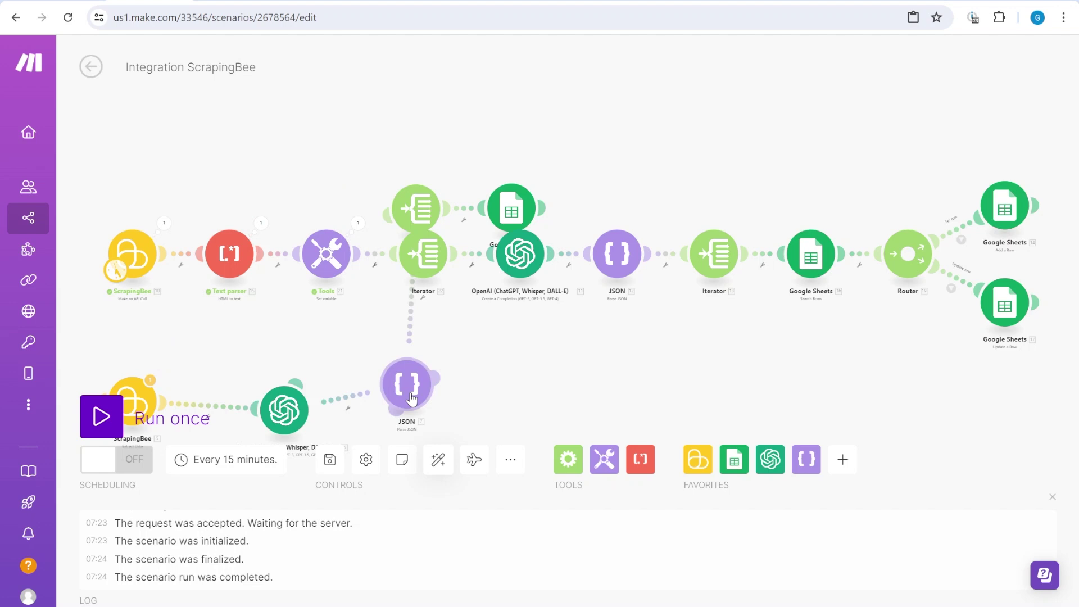
{"action": "scroll", "coordinate": [516, 326], "scroll_direction": "up", "scroll_amount": 3}
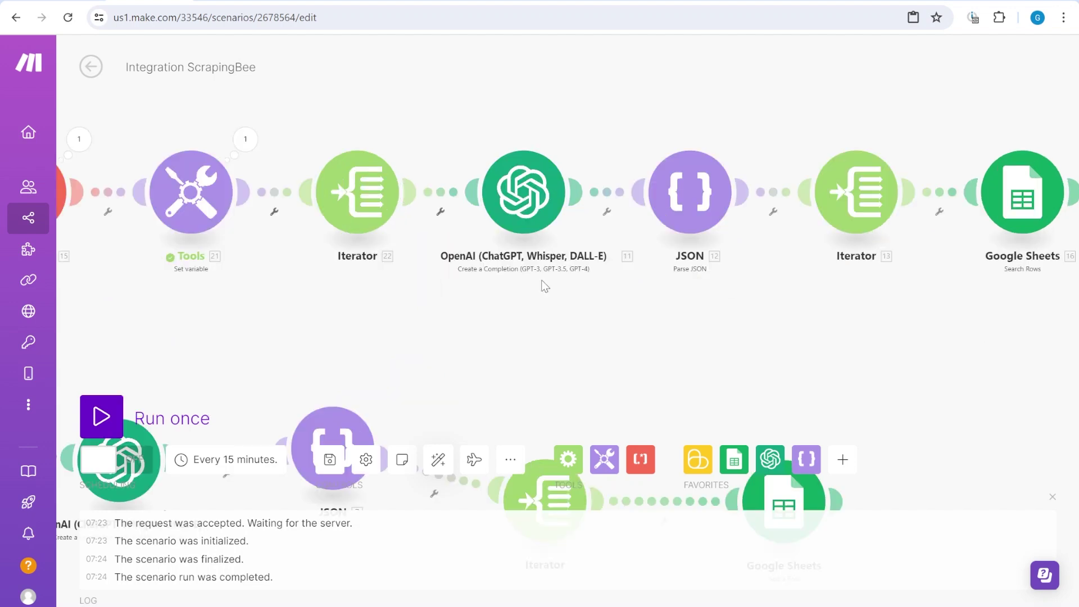
- Add "Make sure to extract all the products in the website text provided." to the end of the second chain's OpenAI Message 2
{"action": "left_click", "coordinate": [544, 283]}
{"action": "scroll", "coordinate": [749, 405], "scroll_direction": "down", "scroll_amount": 10}
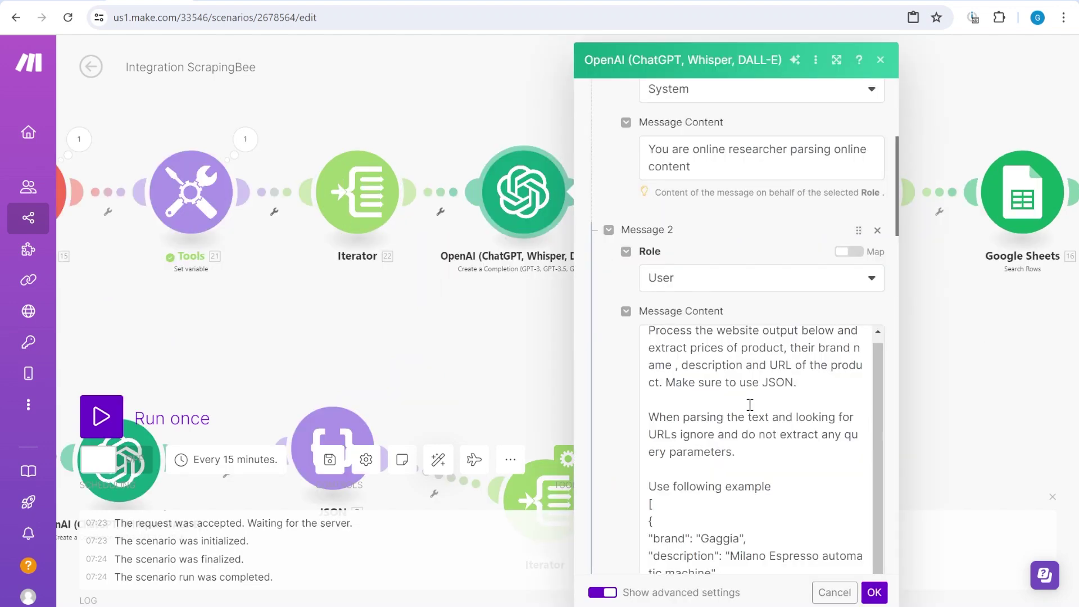
{"action": "left_click", "coordinate": [686, 344]}
{"action": "key", "text": "Return"}
{"action": "key", "text": "Return"}
{"action": "type", "text": "Make sure to extract all the products in the website text provided."}
{"action": "left_click_drag", "start_coordinate": [794, 274], "coordinate": [647, 256]}
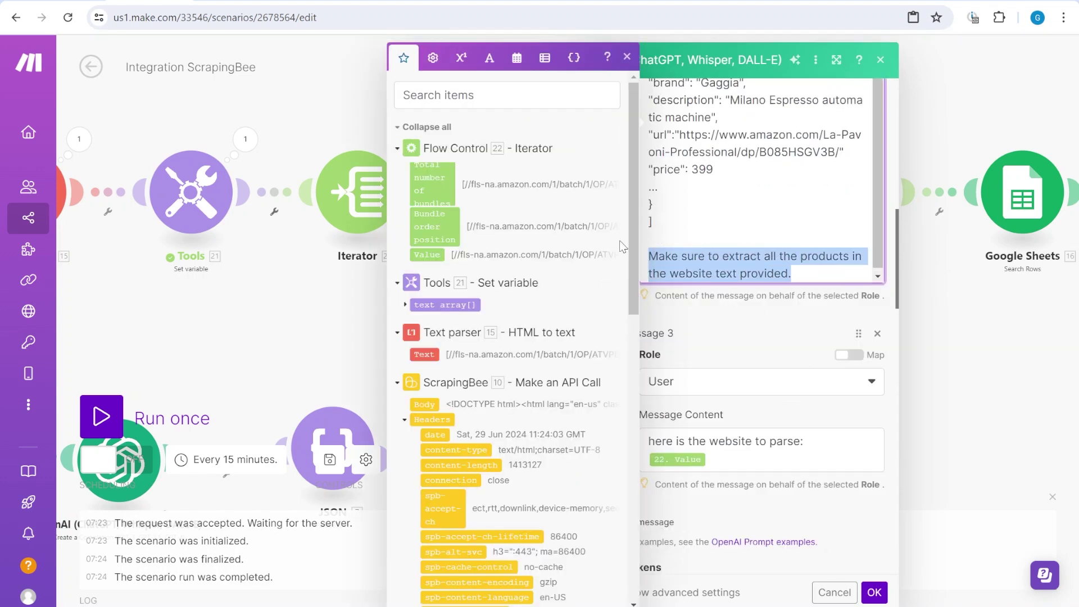
- Save the second chain's OpenAI module and run the scenario once, following its progress through to the Google Sheets modules
{"action": "left_click", "coordinate": [874, 593]}
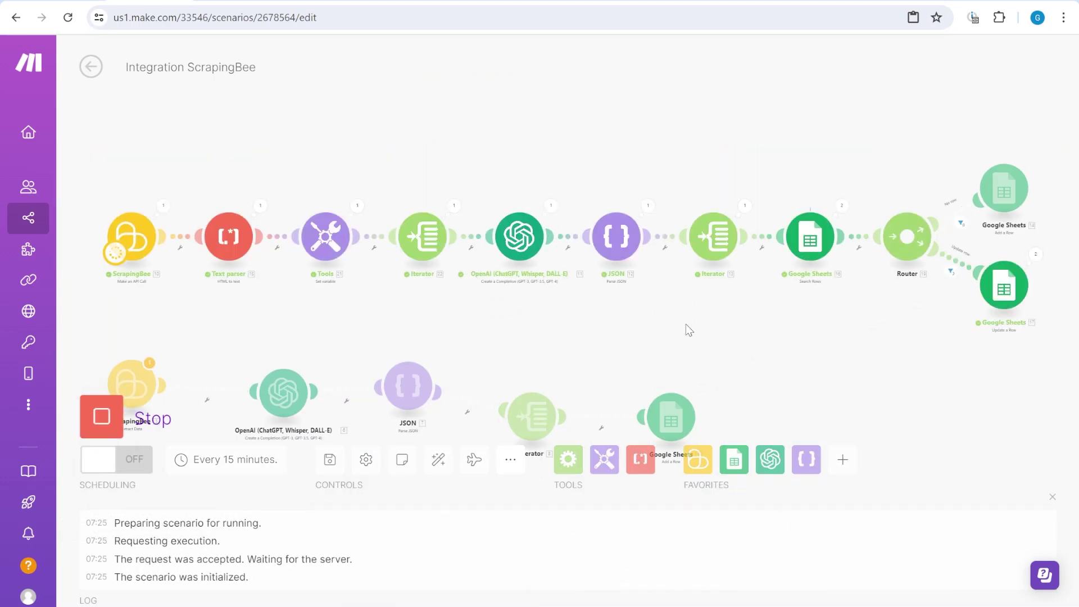
{"action": "scroll", "coordinate": [535, 218], "scroll_direction": "up", "scroll_amount": 2}
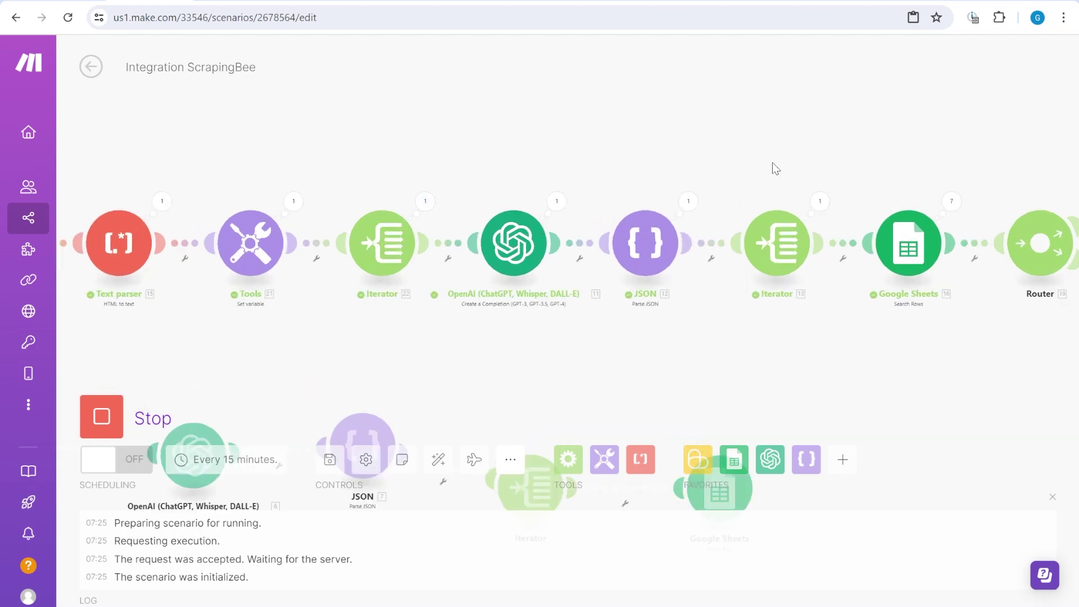
{"action": "left_click_drag", "start_coordinate": [753, 168], "coordinate": [571, 160]}
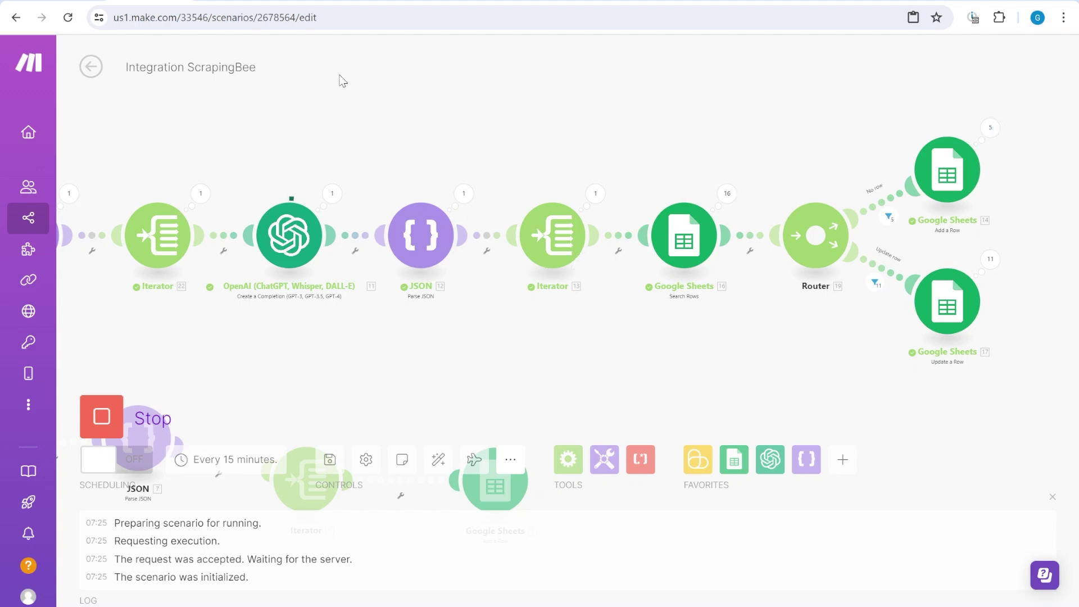
- Switch to the Coffee machine search sheet and examine the added rows, prices and URLs while the scenario runs
{"action": "left_click", "coordinate": [223, 5]}
{"action": "left_click", "coordinate": [289, 299]}
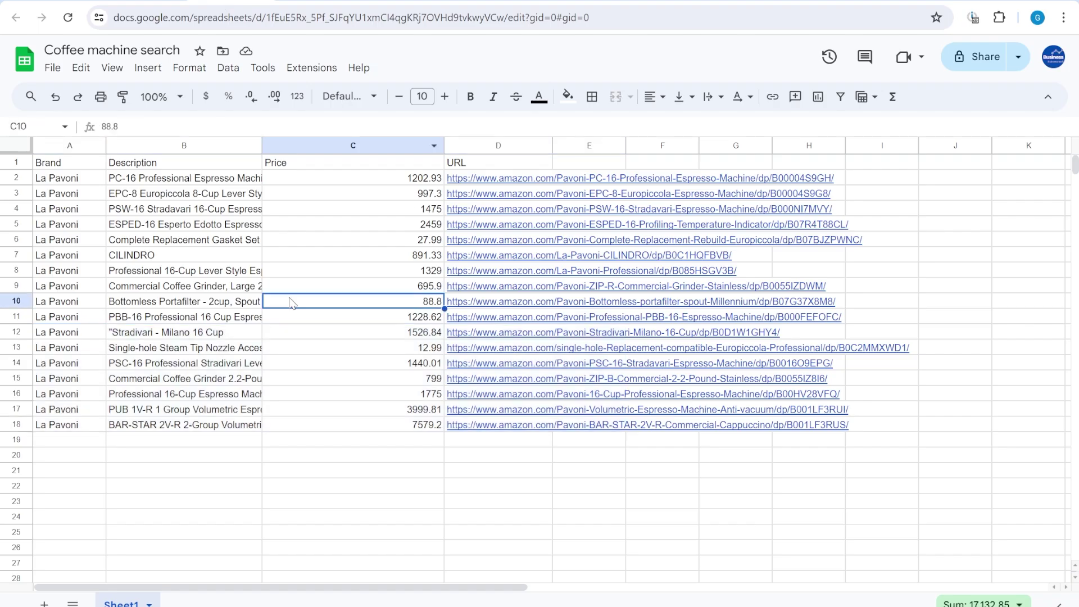
{"action": "scroll", "coordinate": [345, 450], "scroll_direction": "down", "scroll_amount": 3}
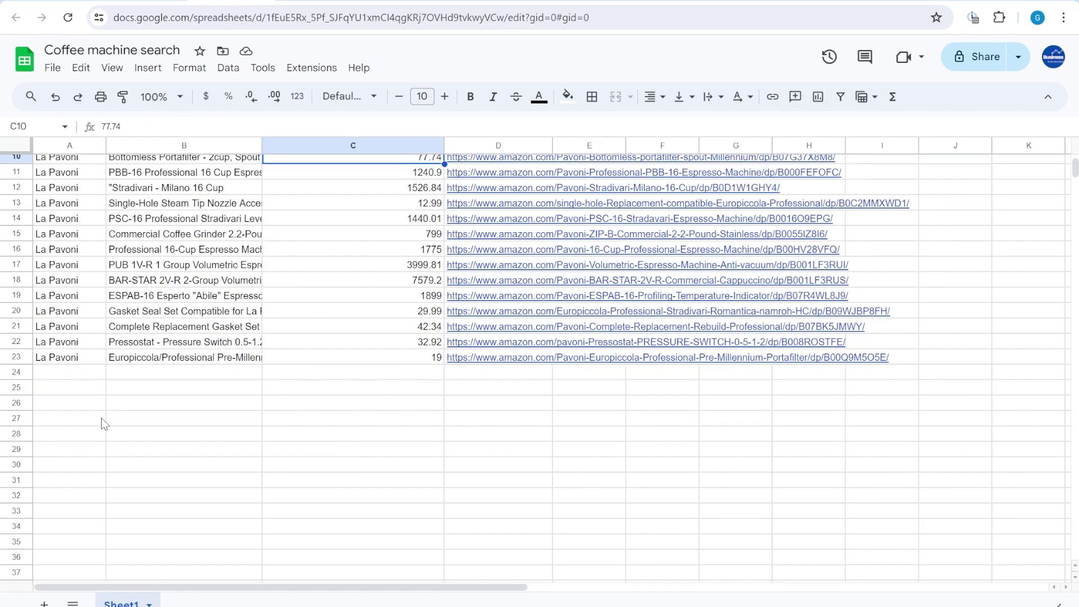
{"action": "left_click", "coordinate": [90, 373]}
{"action": "scroll", "coordinate": [90, 374], "scroll_direction": "up", "scroll_amount": 3}
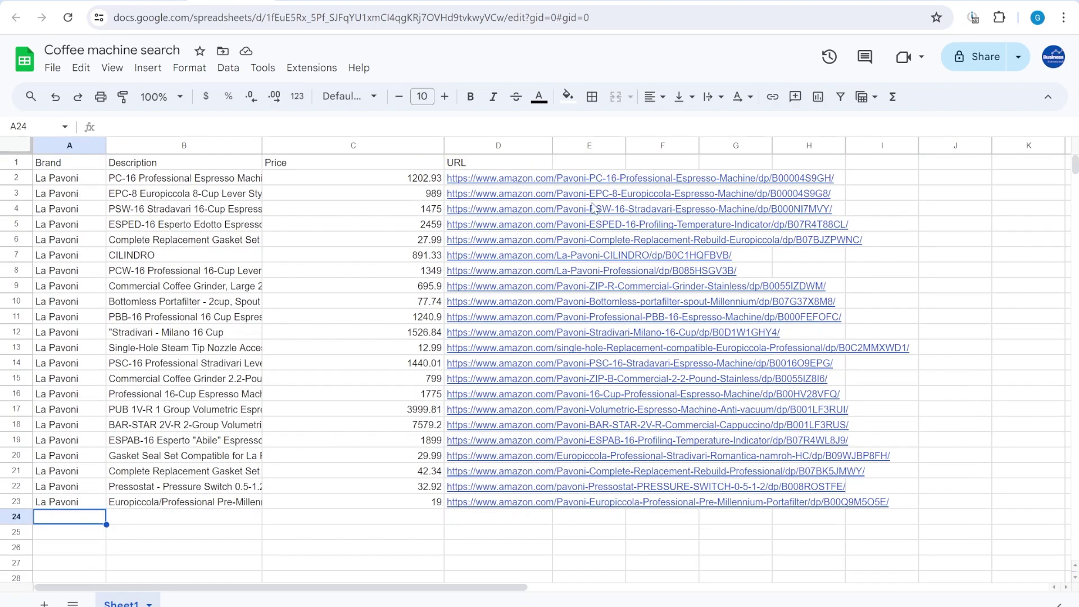
{"action": "left_click_drag", "start_coordinate": [423, 185], "coordinate": [506, 486]}
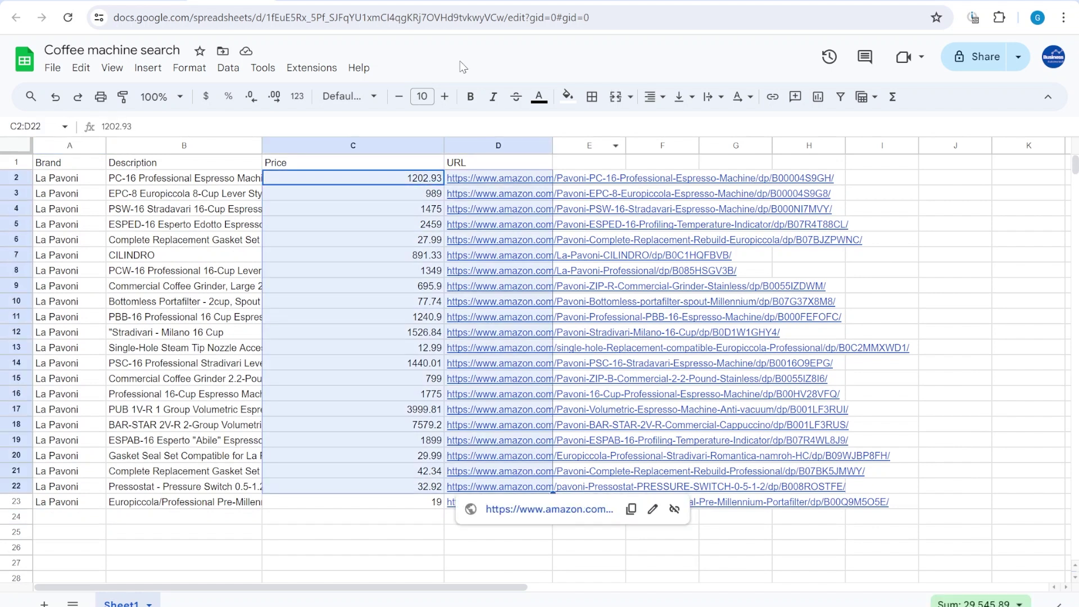
- Check the run's module bundles in the Make scenario and examine the Coffee machine search sheet's new rows
{"action": "left_click", "coordinate": [155, 2]}
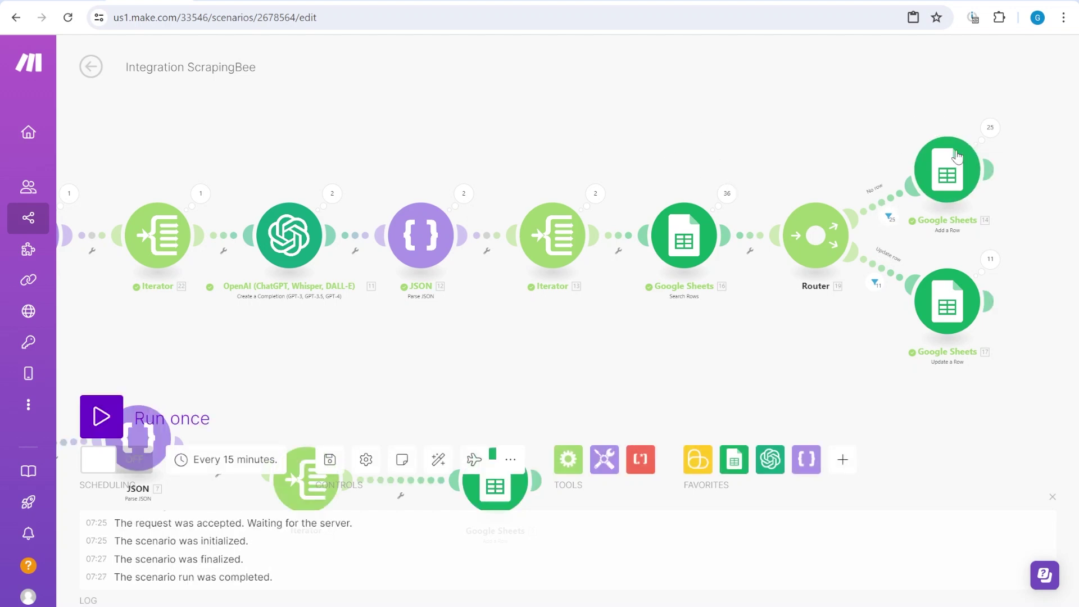
{"action": "left_click", "coordinate": [225, 5]}
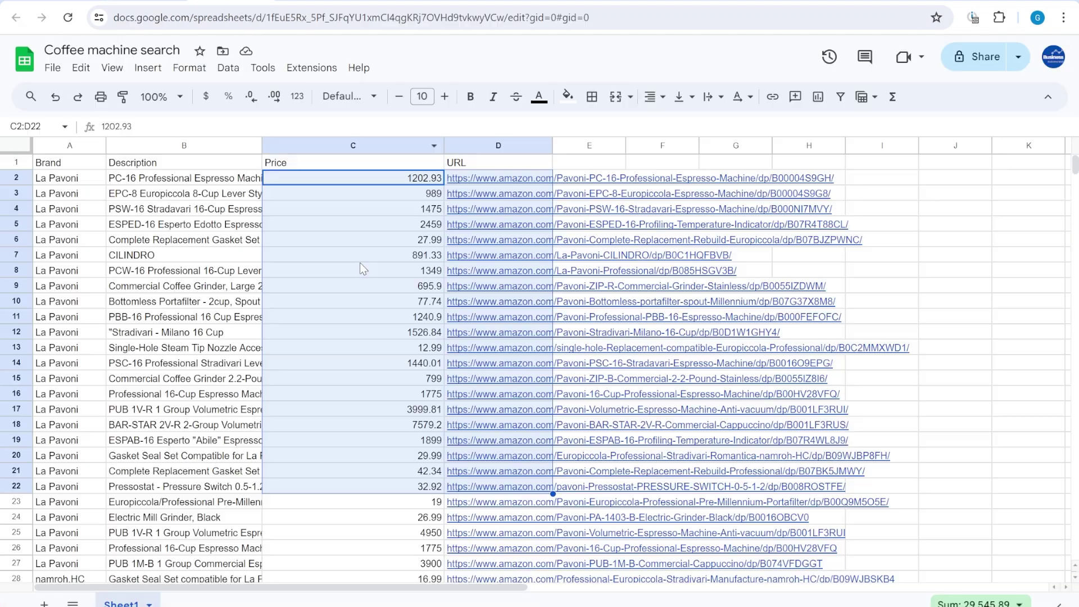
{"action": "scroll", "coordinate": [457, 345], "scroll_direction": "down", "scroll_amount": 6}
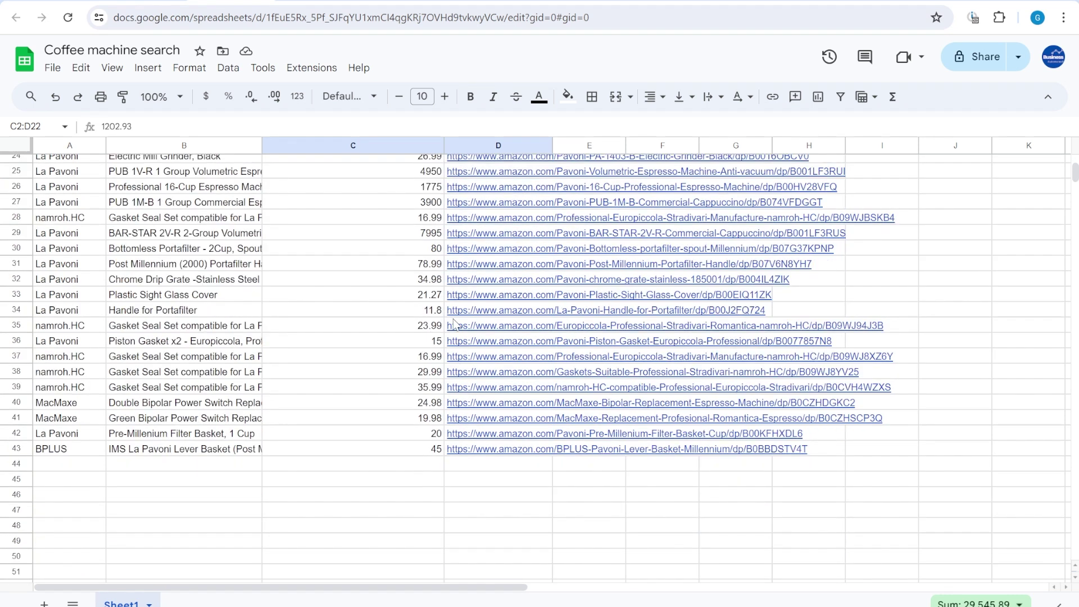
{"action": "scroll", "coordinate": [455, 334], "scroll_direction": "up", "scroll_amount": 2}
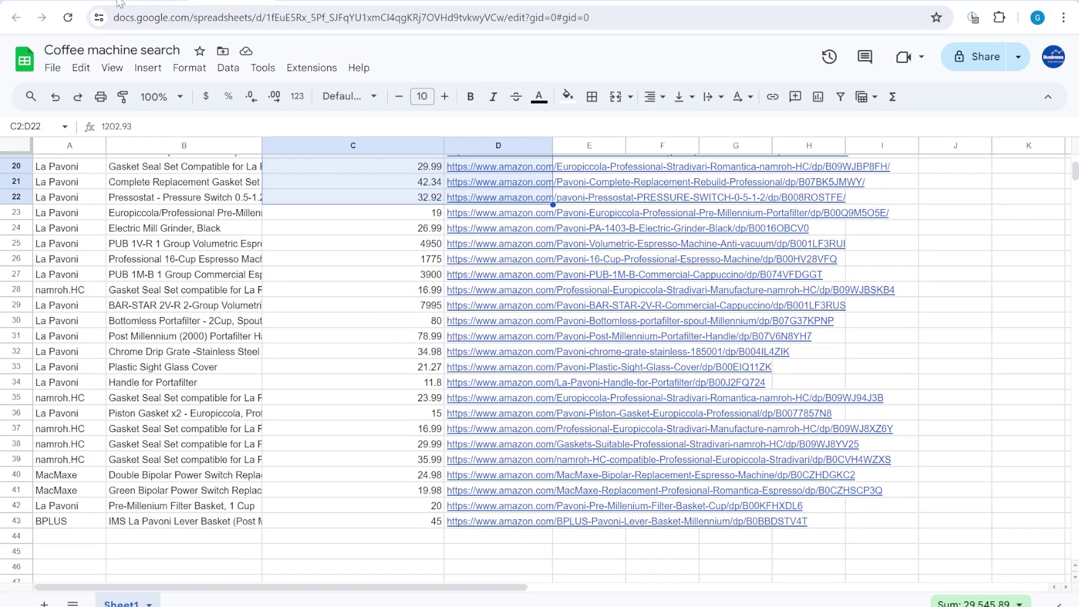
{"action": "key", "text": "ctrl+Tab"}
{"action": "left_click_drag", "start_coordinate": [364, 402], "coordinate": [568, 376]}
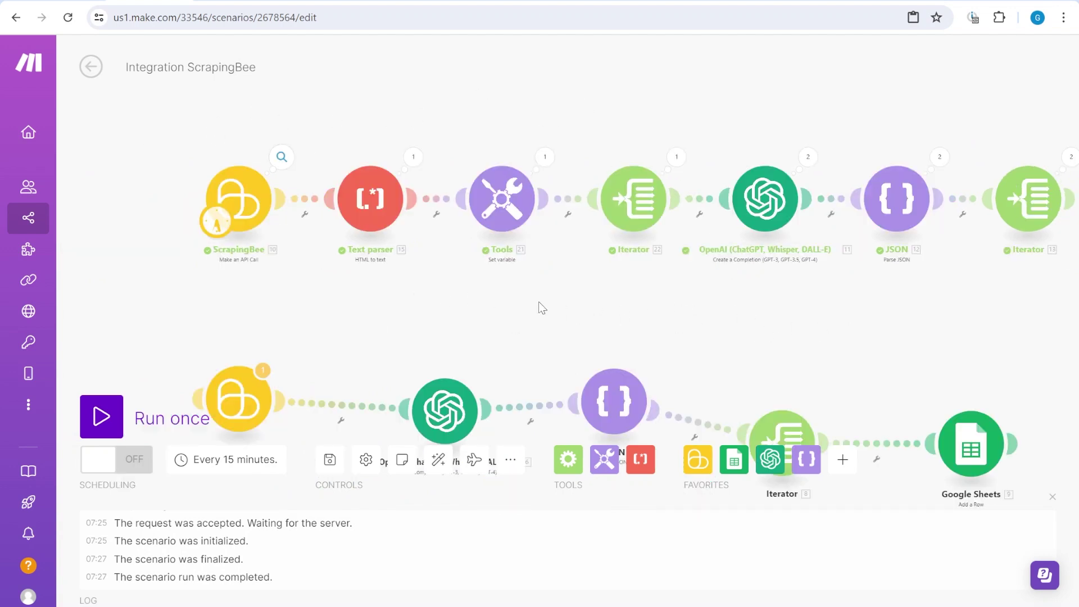
- Return to the Coffee machine search sheet and review the product list from the last row up to the first ones
{"action": "left_click", "coordinate": [225, 1]}
{"action": "scroll", "coordinate": [212, 459], "scroll_direction": "down", "scroll_amount": 1}
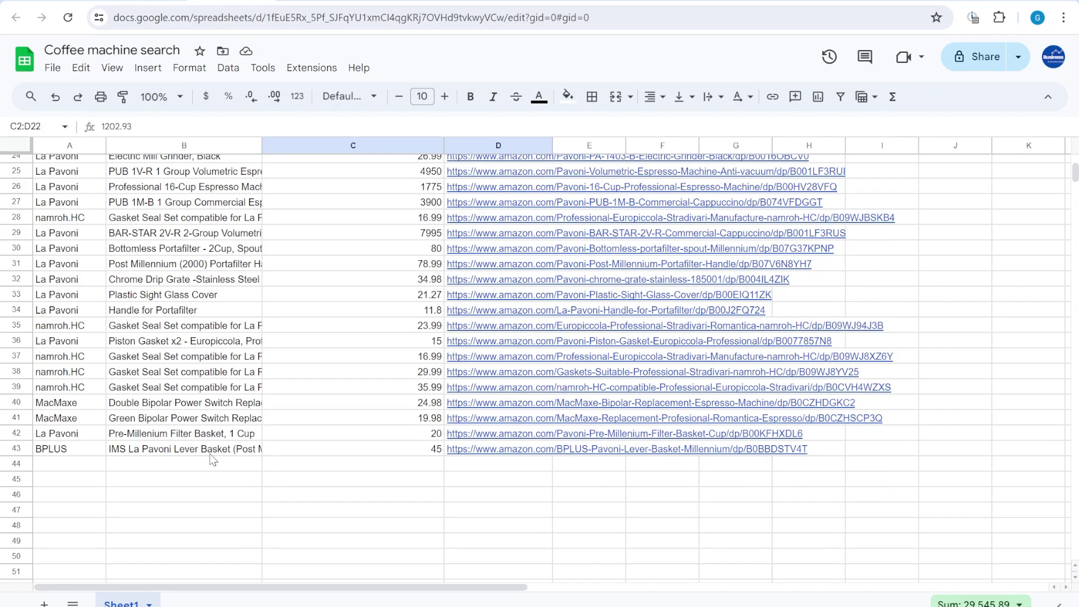
{"action": "left_click", "coordinate": [234, 449]}
{"action": "scroll", "coordinate": [298, 421], "scroll_direction": "up", "scroll_amount": 6}
{"action": "scroll", "coordinate": [292, 399], "scroll_direction": "down", "scroll_amount": 5}
{"action": "scroll", "coordinate": [293, 399], "scroll_direction": "down", "scroll_amount": 5}
{"action": "scroll", "coordinate": [294, 456], "scroll_direction": "up", "scroll_amount": 9}
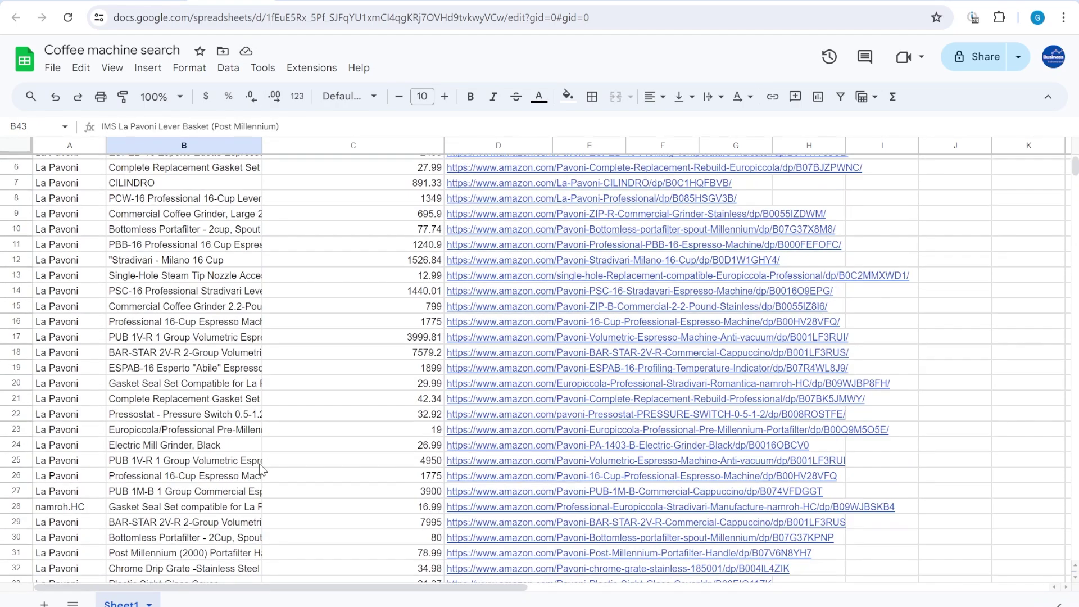
- Switch back to the Make scenario and move the lower chain's ScrapingBee and OpenAI modules further down the canvas
{"action": "left_click", "coordinate": [149, 2]}
{"action": "scroll", "coordinate": [361, 289], "scroll_direction": "left", "scroll_amount": 10}
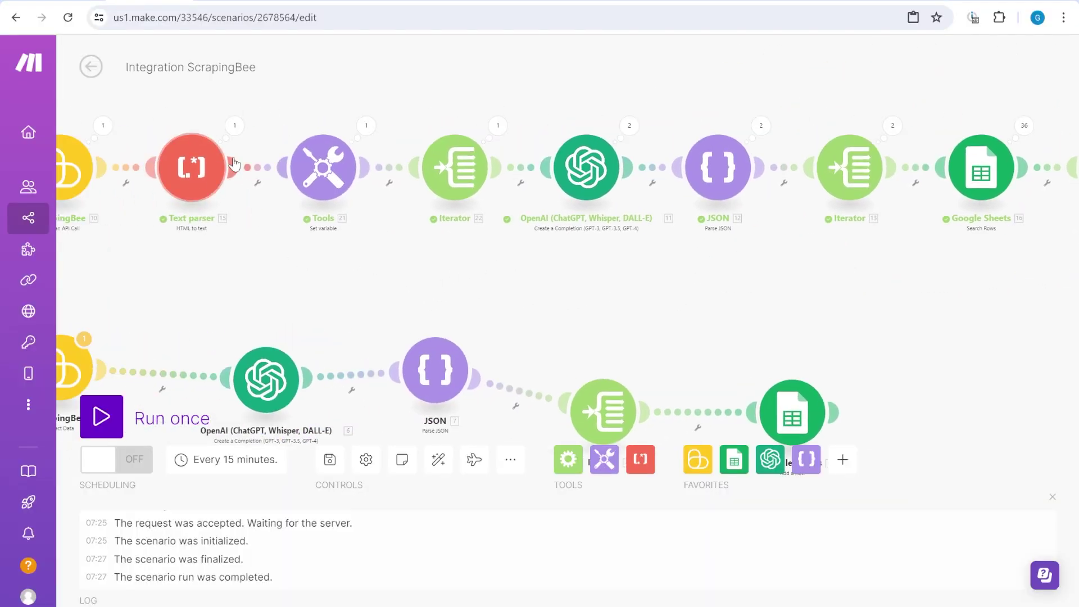
{"action": "scroll", "coordinate": [423, 261], "scroll_direction": "left", "scroll_amount": 3}
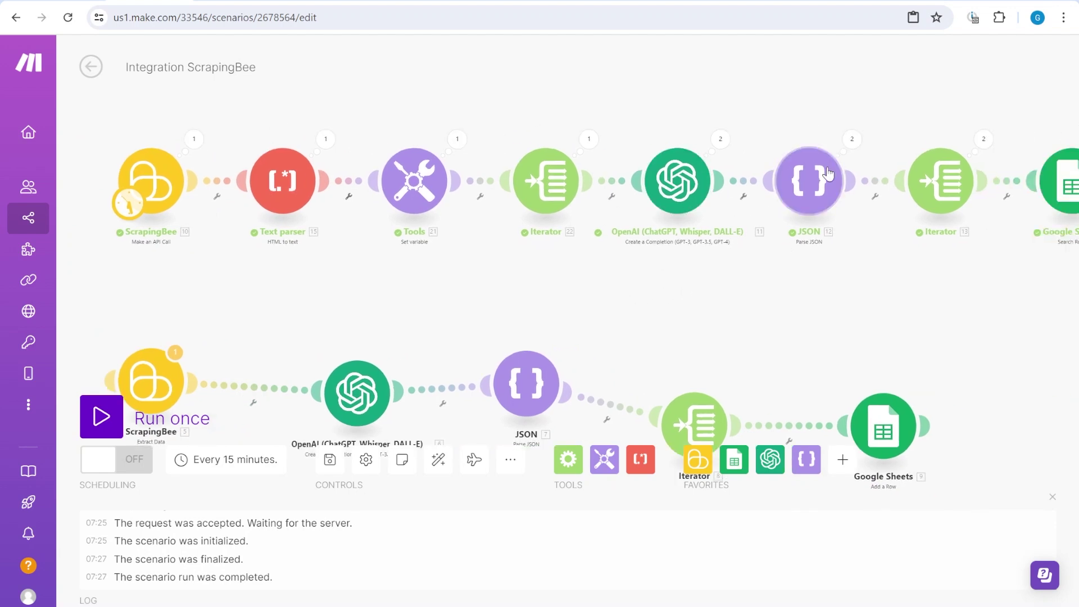
{"action": "left_click_drag", "start_coordinate": [852, 281], "coordinate": [576, 300]}
{"action": "scroll", "coordinate": [776, 276], "scroll_direction": "down", "scroll_amount": 2}
{"action": "left_click_drag", "start_coordinate": [794, 272], "coordinate": [708, 280]}
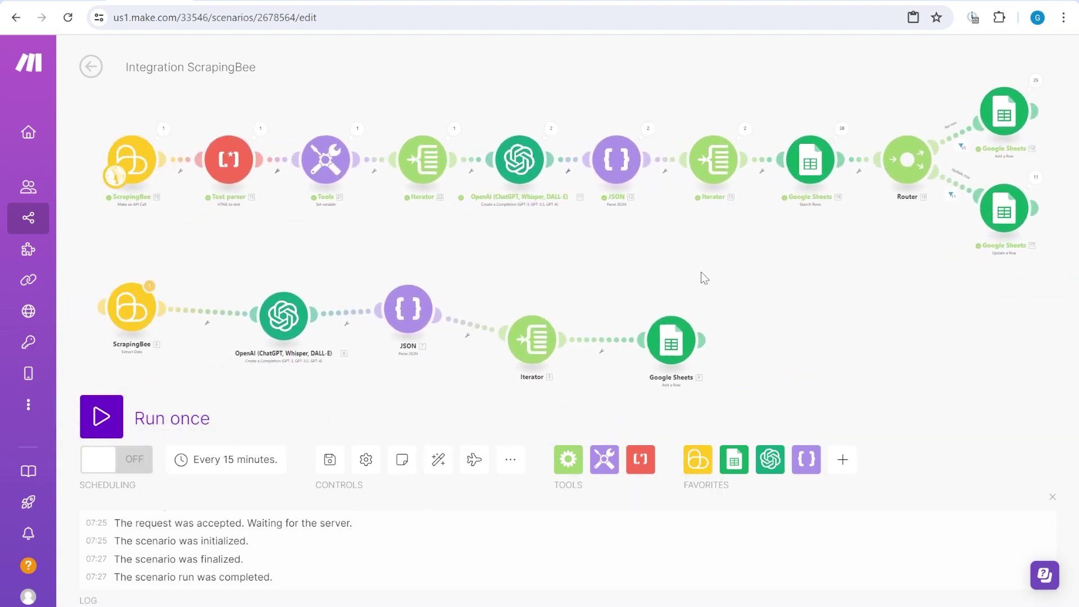
{"action": "left_click_drag", "start_coordinate": [132, 307], "coordinate": [131, 343]}
{"action": "left_click_drag", "start_coordinate": [284, 316], "coordinate": [272, 349]}
- Examine the messages in the upper chain's OpenAI module and the overall chain through to its Google Sheets modules
{"action": "left_click", "coordinate": [522, 160]}
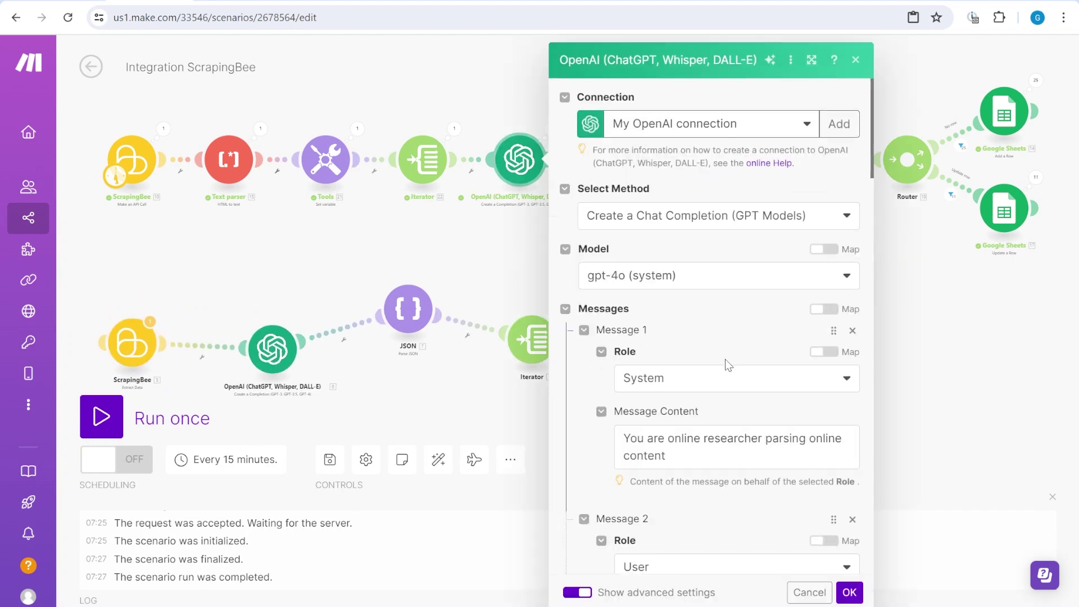
{"action": "scroll", "coordinate": [704, 476], "scroll_direction": "down", "scroll_amount": 5}
{"action": "scroll", "coordinate": [704, 477], "scroll_direction": "down", "scroll_amount": 5}
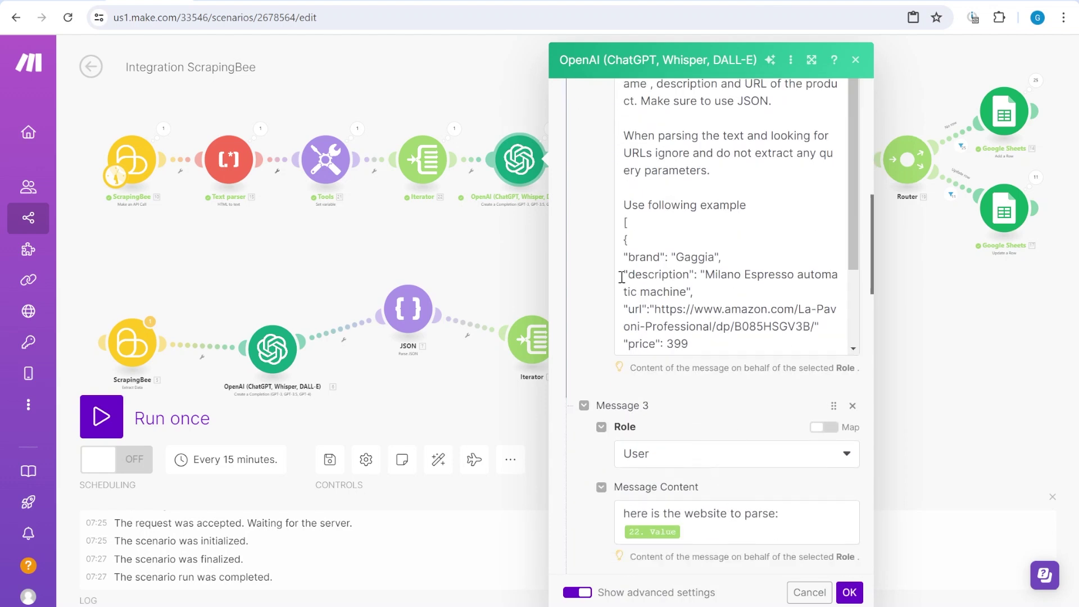
{"action": "left_click", "coordinate": [445, 253]}
{"action": "left_click_drag", "start_coordinate": [761, 280], "coordinate": [590, 287]}
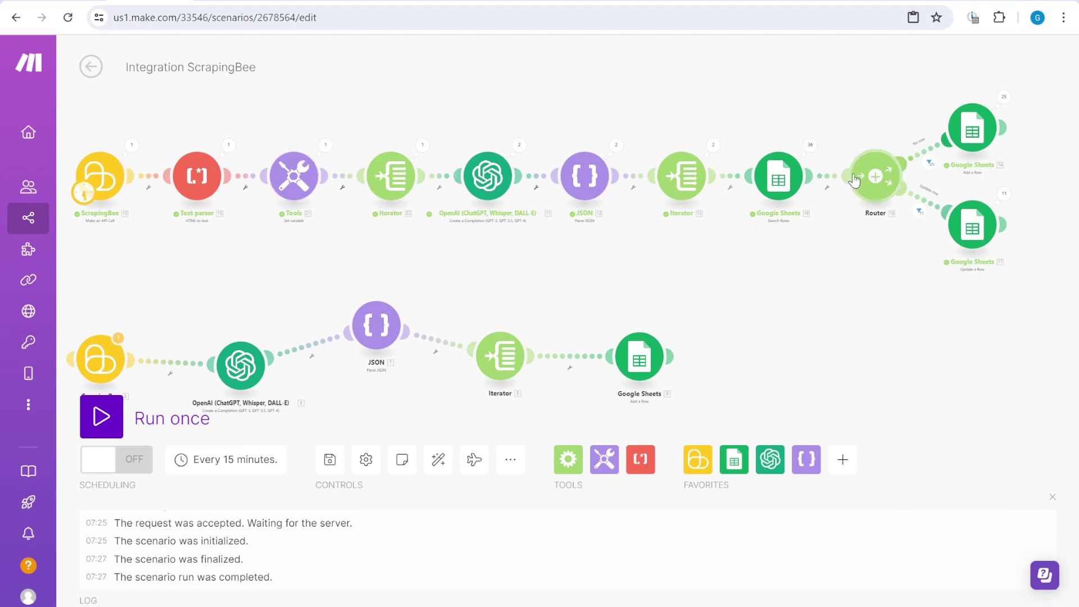
{"action": "left_click_drag", "start_coordinate": [379, 274], "coordinate": [422, 271]}
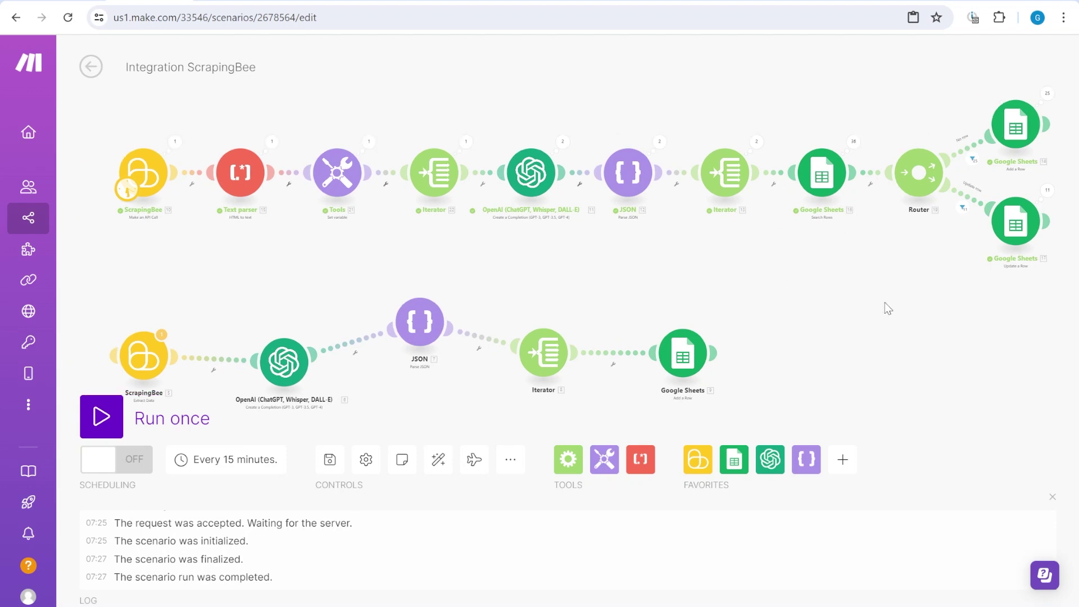